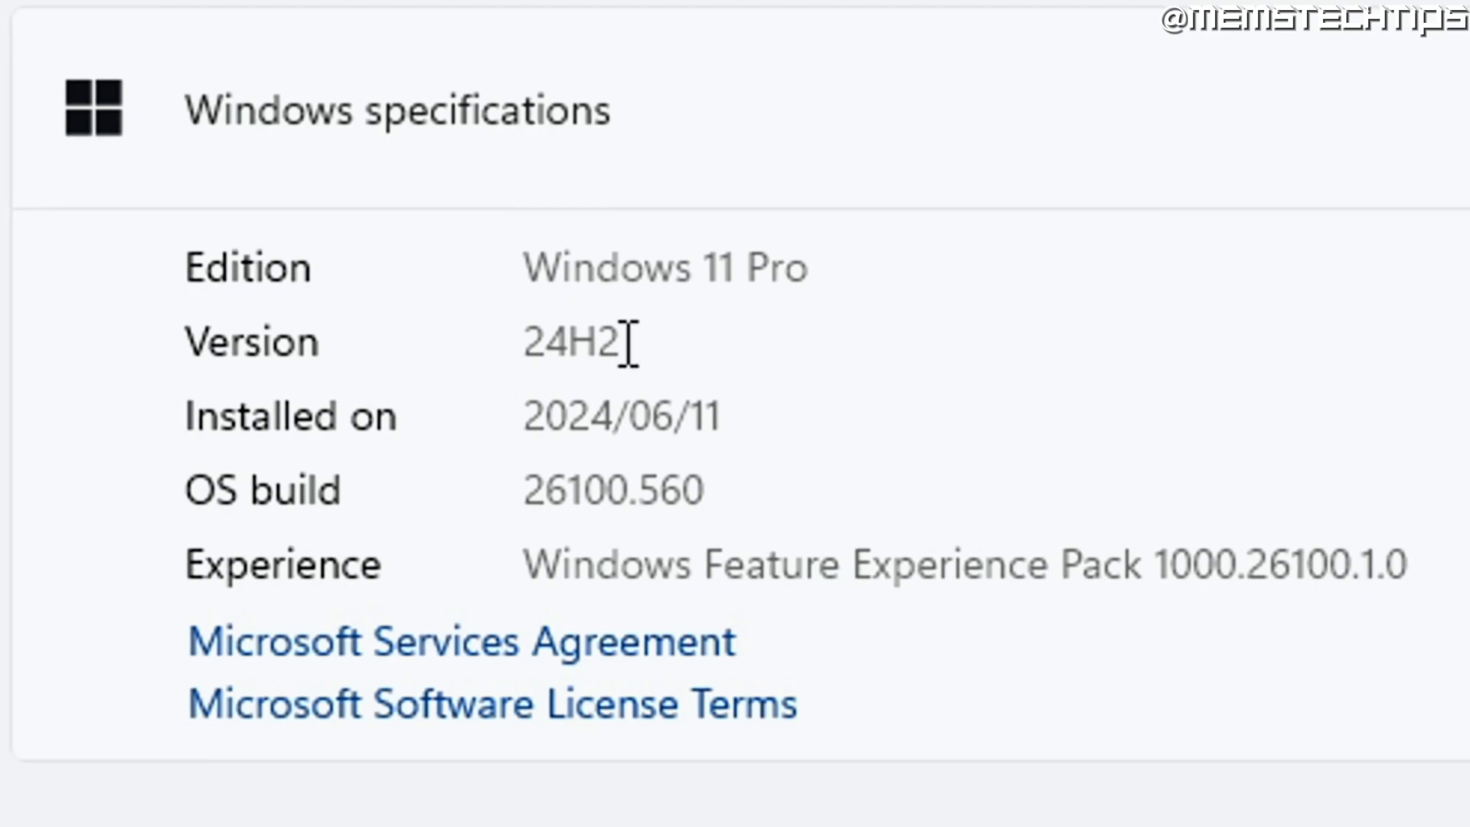
Step: Keep the default language and US keyboard, and agree that everything will be deleted
{"action": "double_click", "coordinate": [627, 342]}
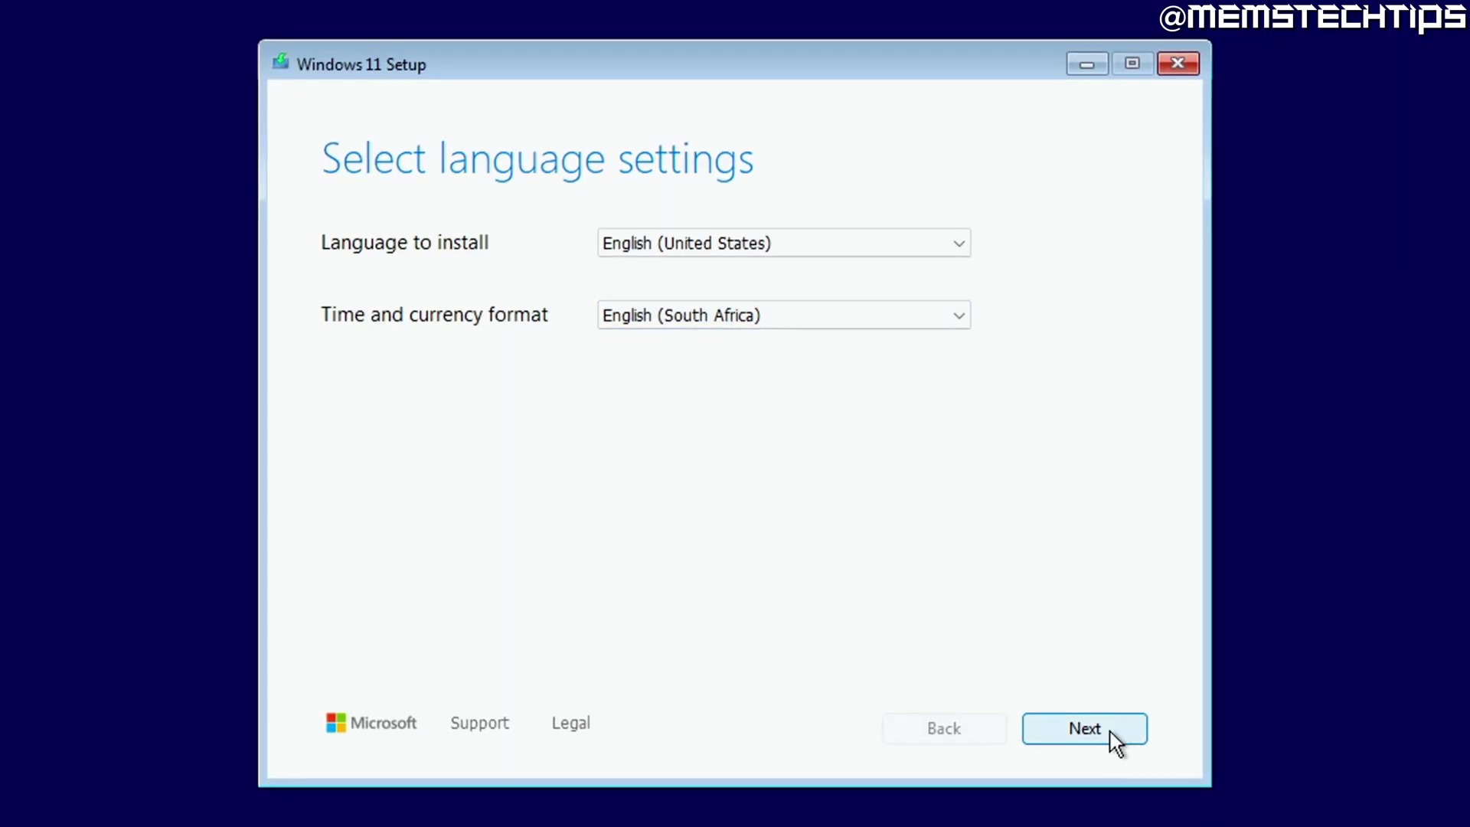
{"action": "left_click", "coordinate": [1110, 731]}
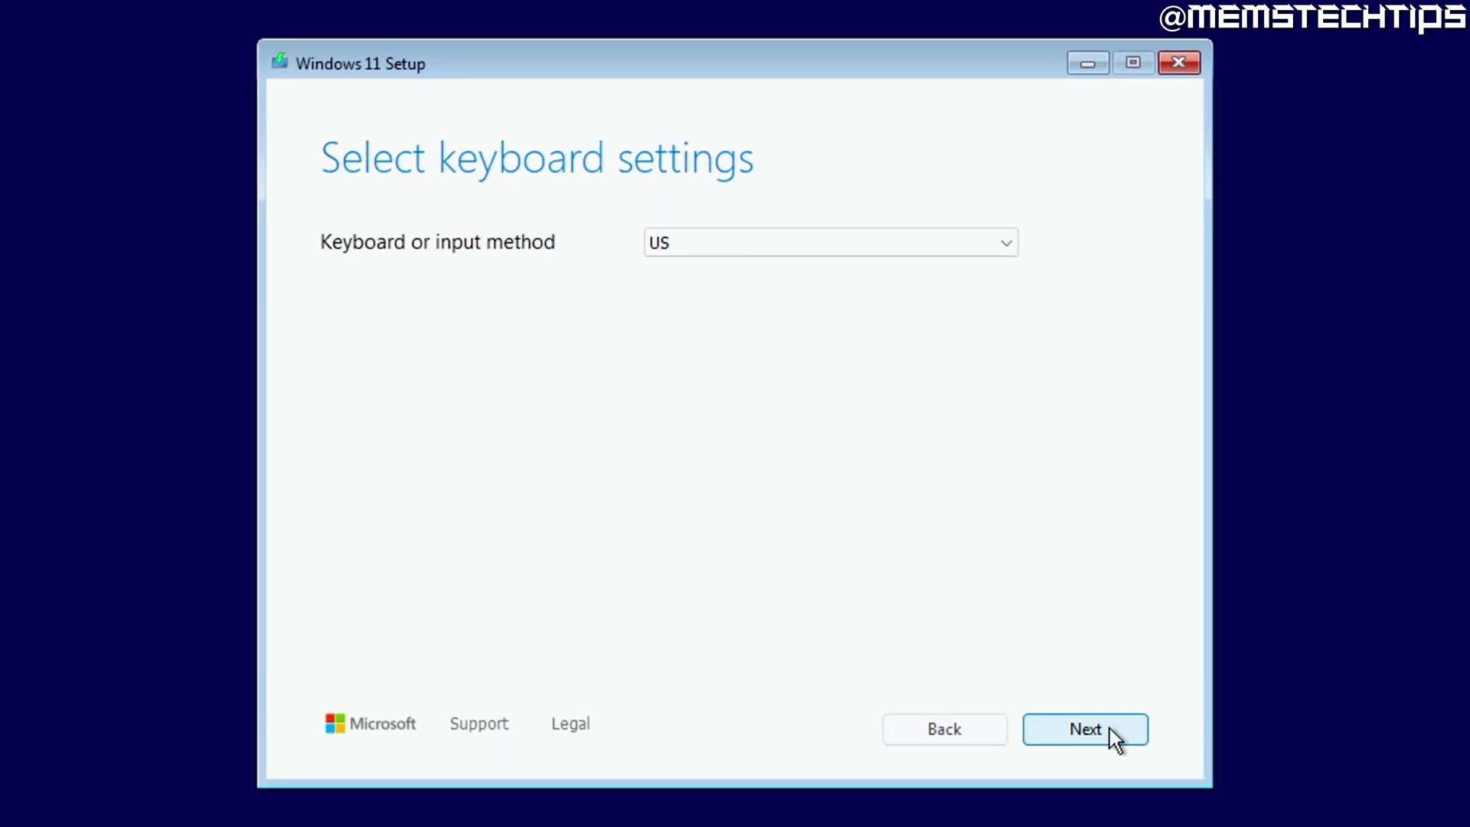
{"action": "left_click", "coordinate": [1109, 728]}
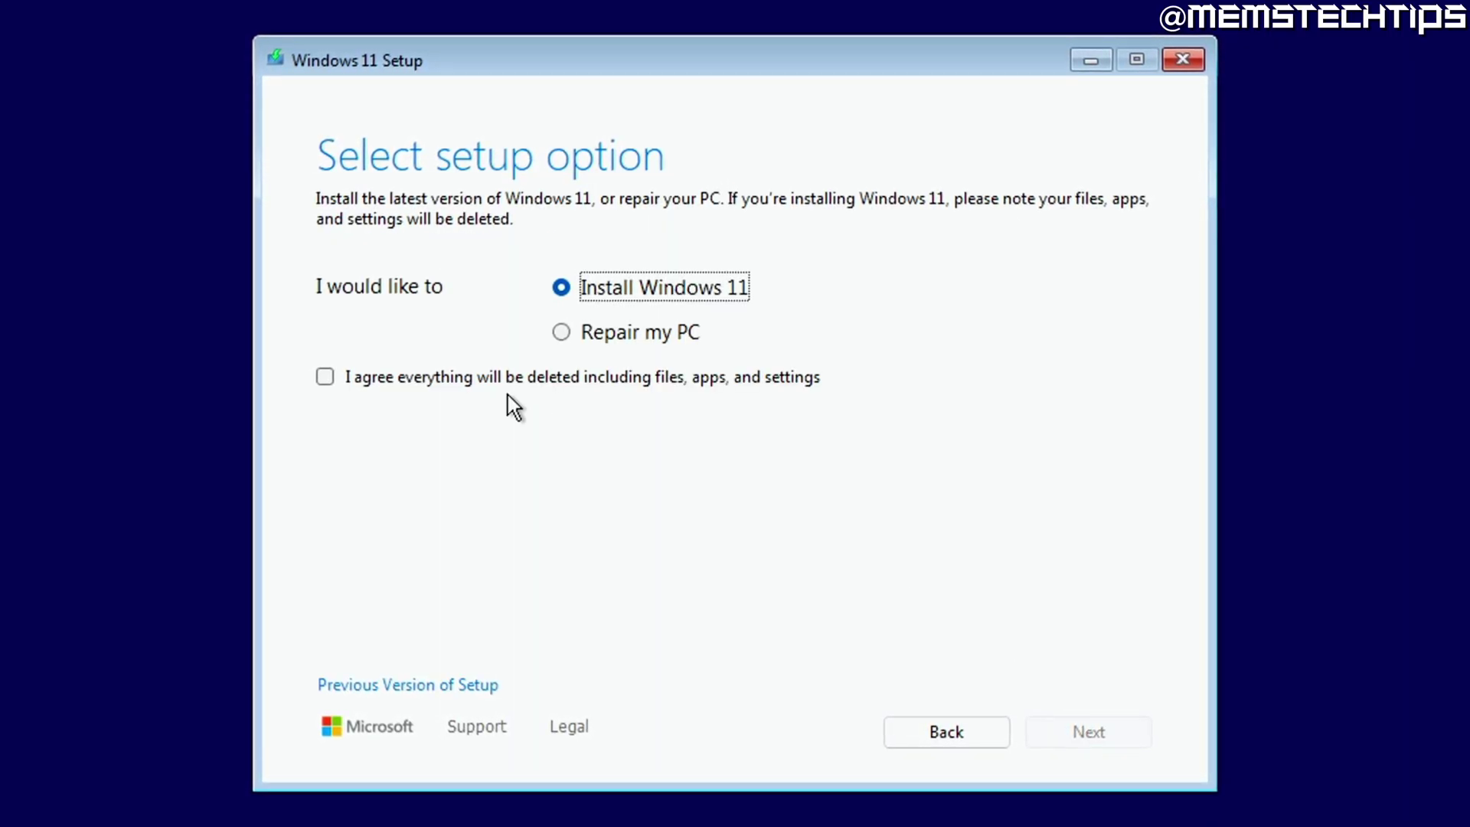
{"action": "left_click", "coordinate": [486, 378]}
{"action": "left_click", "coordinate": [1089, 731]}
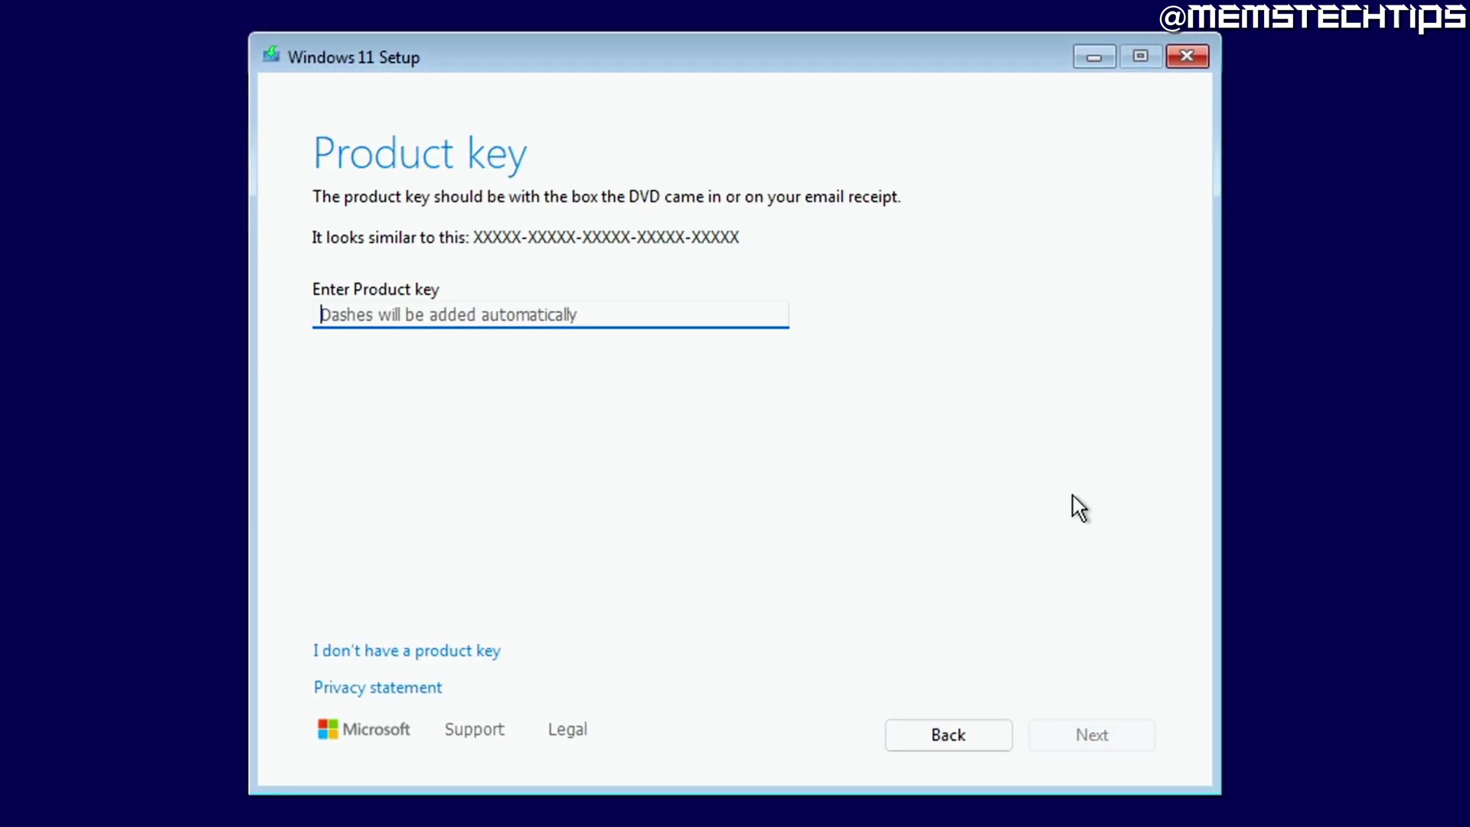
Step: Continue without a product key and choose the Windows 11 Pro edition
{"action": "left_click", "coordinate": [494, 650]}
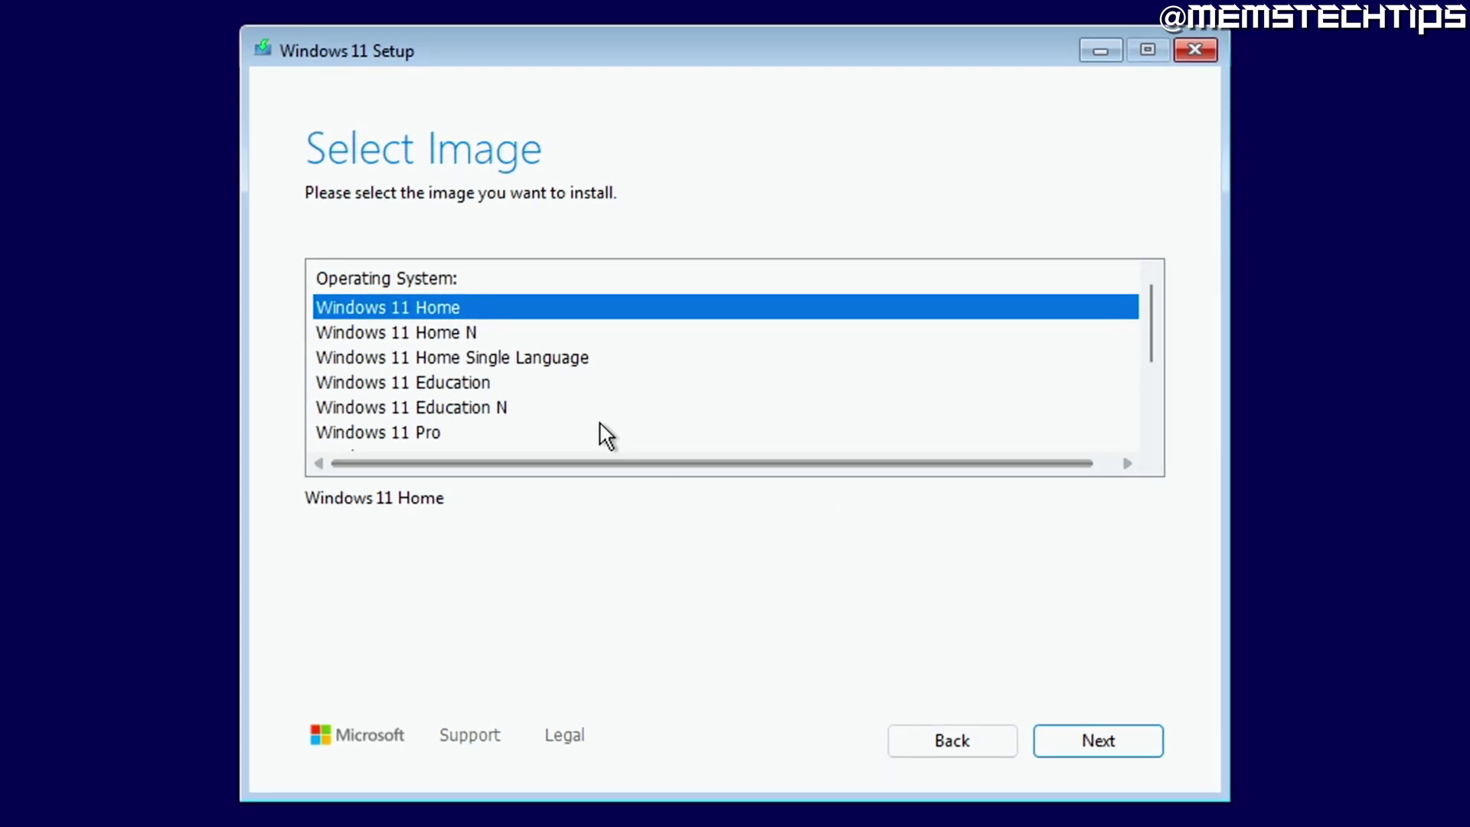
{"action": "left_click", "coordinate": [603, 434]}
{"action": "left_click", "coordinate": [1099, 741]}
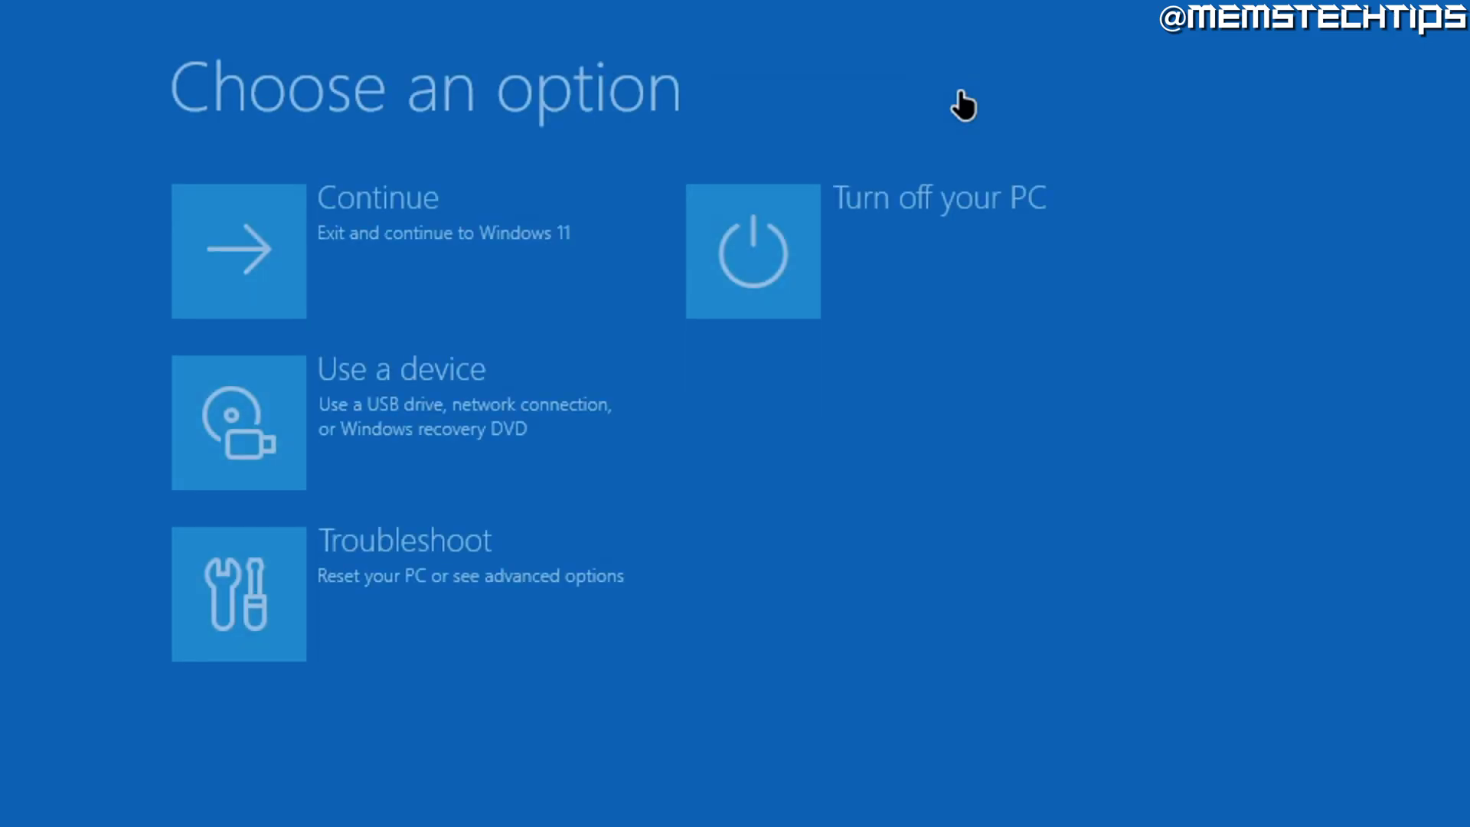
Step: Launch System Restore from Troubleshoot > Advanced options, then open This PC to view the drives
{"action": "left_click", "coordinate": [509, 607]}
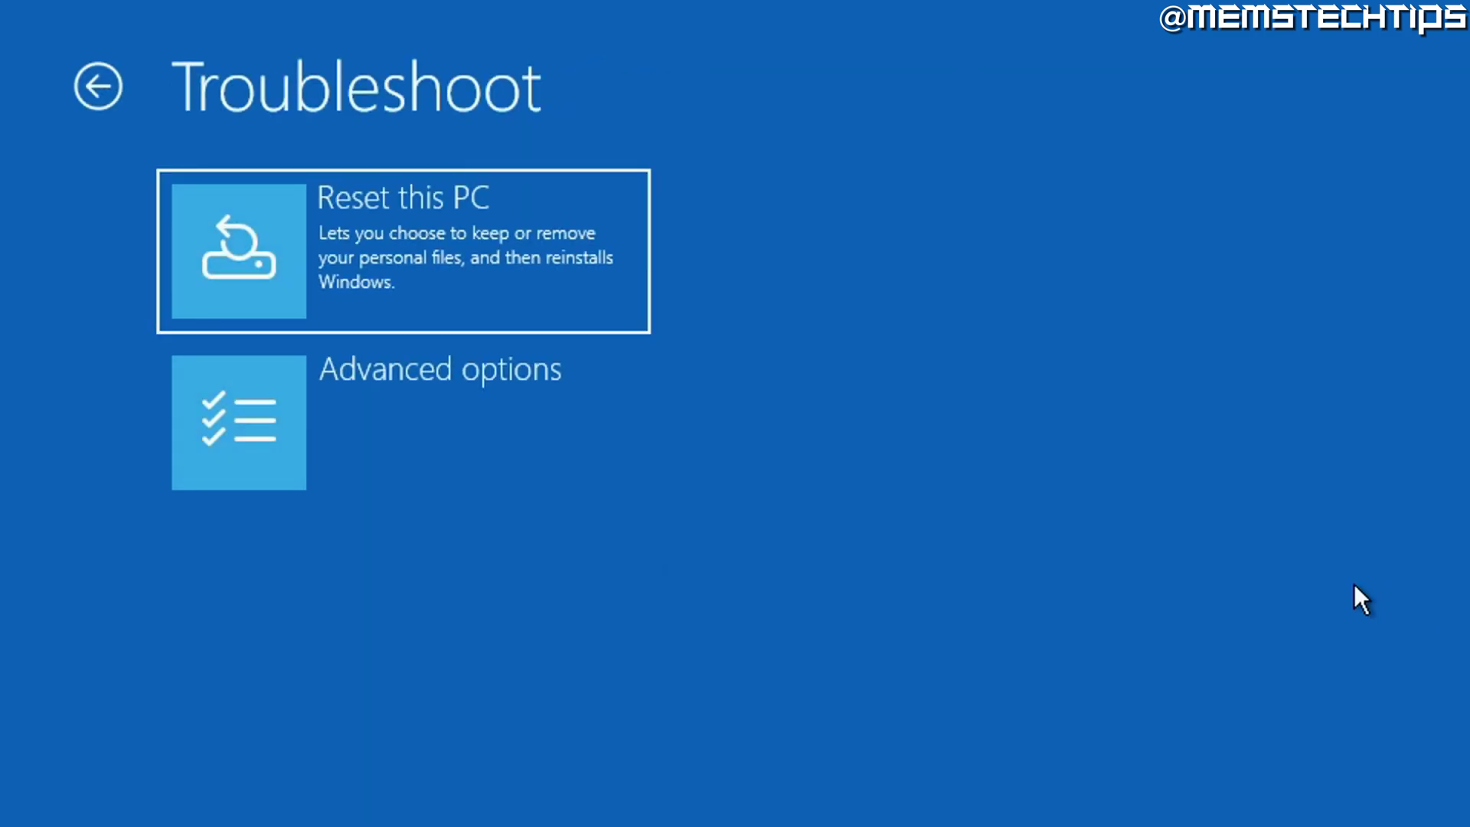
{"action": "left_click", "coordinate": [525, 437]}
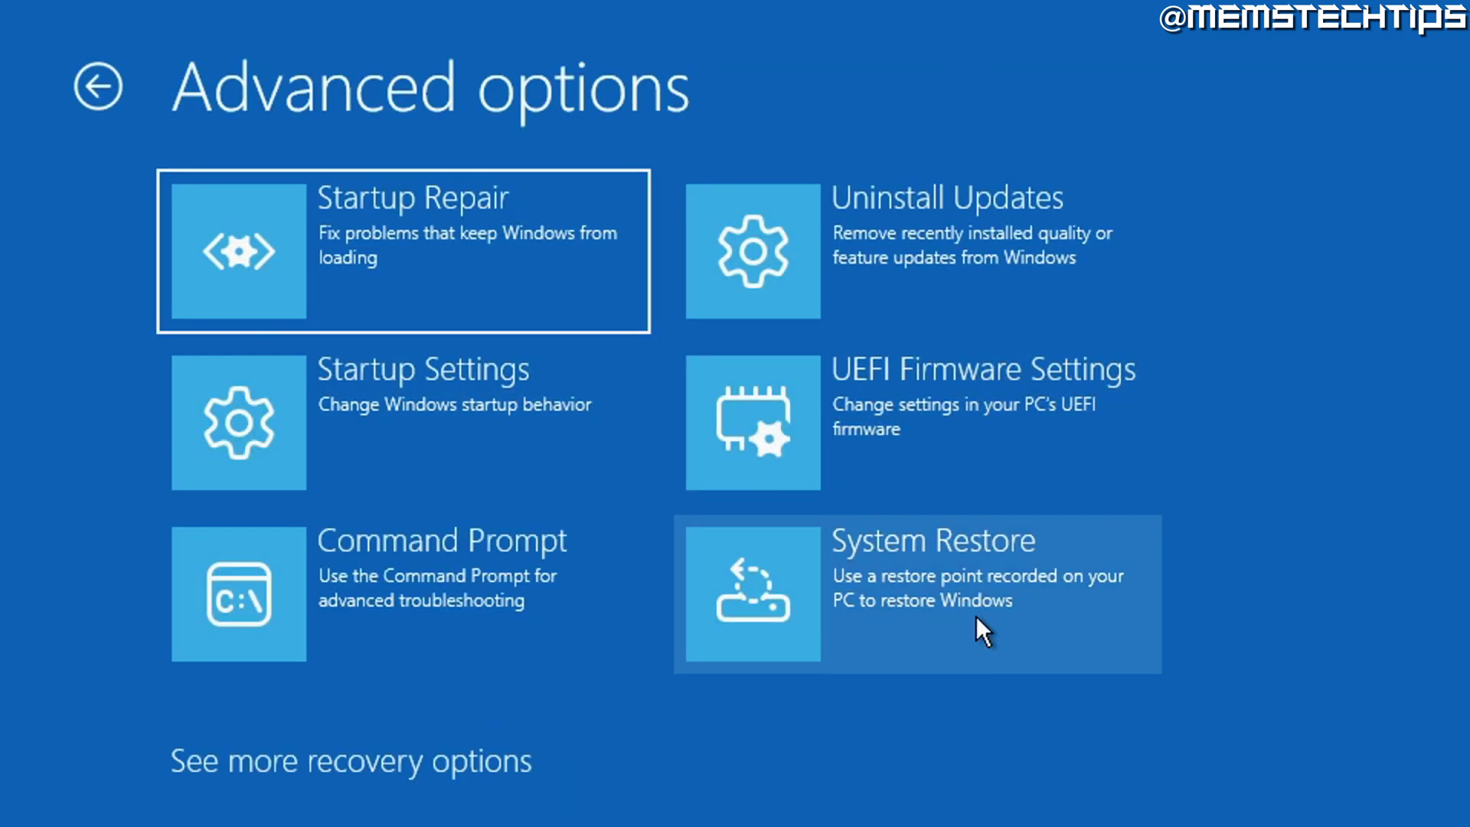
{"action": "left_click", "coordinate": [980, 616]}
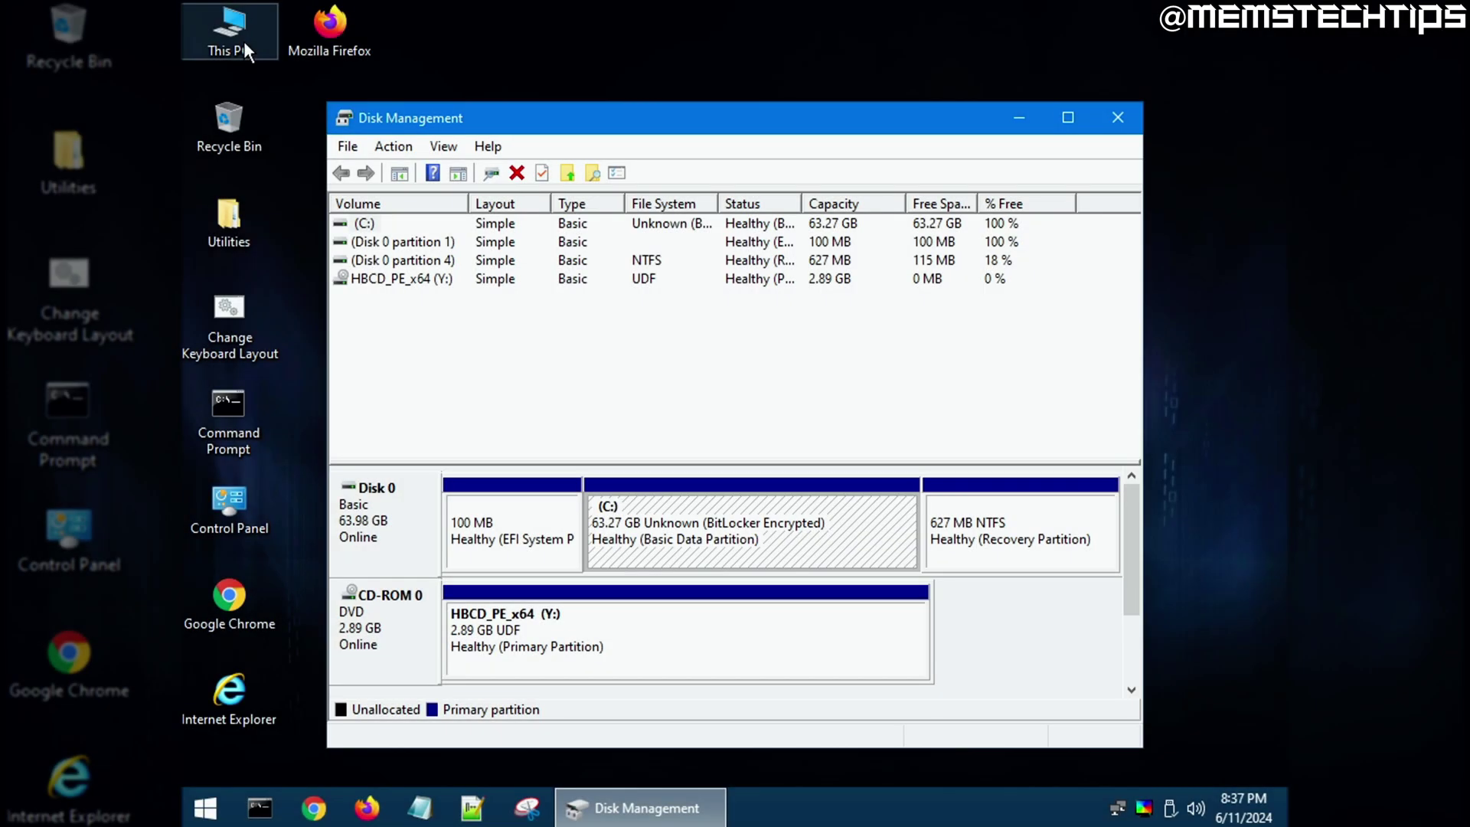
{"action": "double_click", "coordinate": [243, 40]}
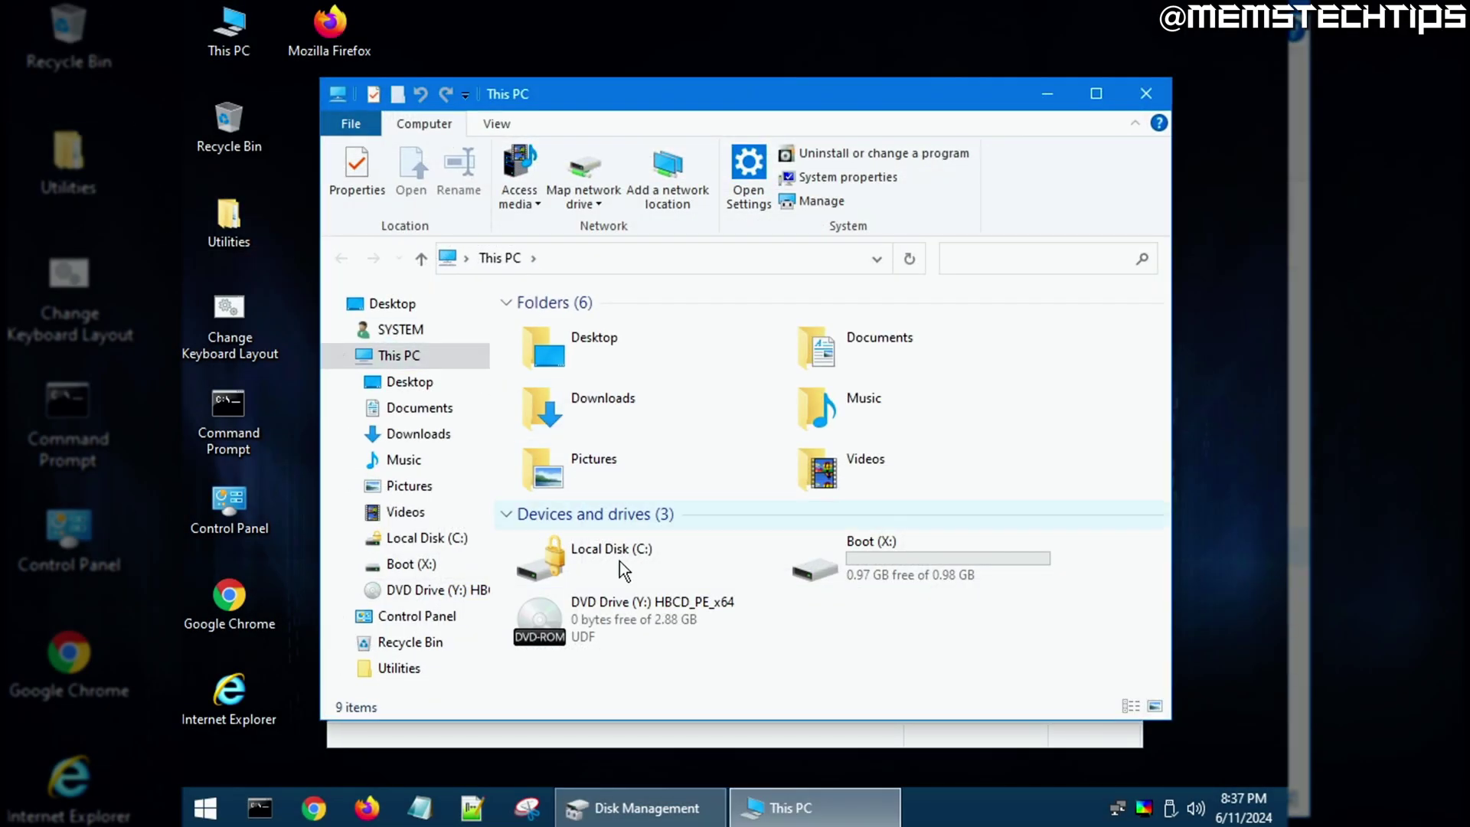
Step: Choose Unlock Drive on Local Disk (C:) to get the 48-digit BitLocker recovery key prompt
{"action": "left_click", "coordinate": [633, 553]}
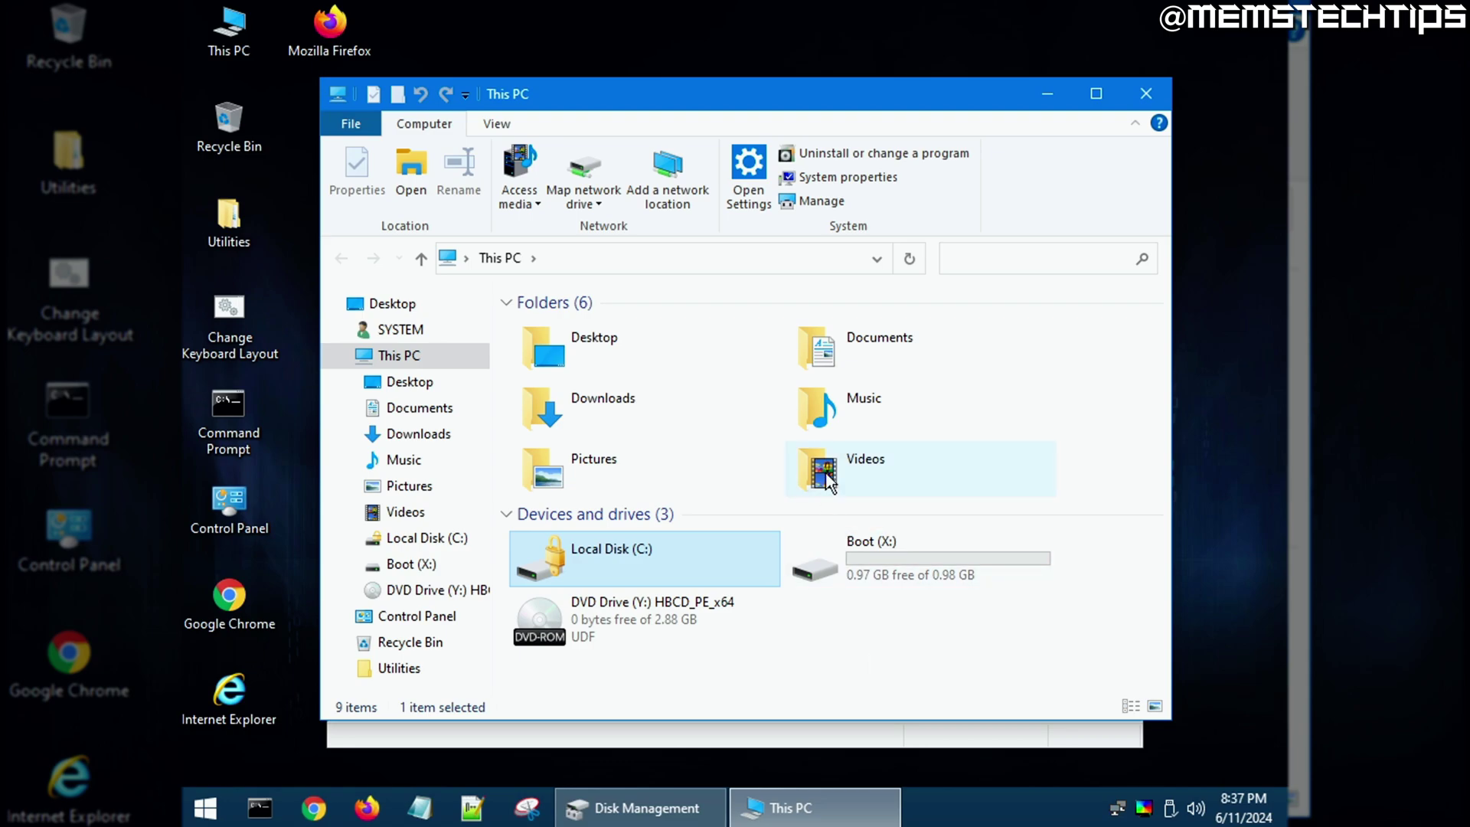
{"action": "left_click_drag", "start_coordinate": [644, 100], "coordinate": [649, 44]}
{"action": "right_click", "coordinate": [641, 497]}
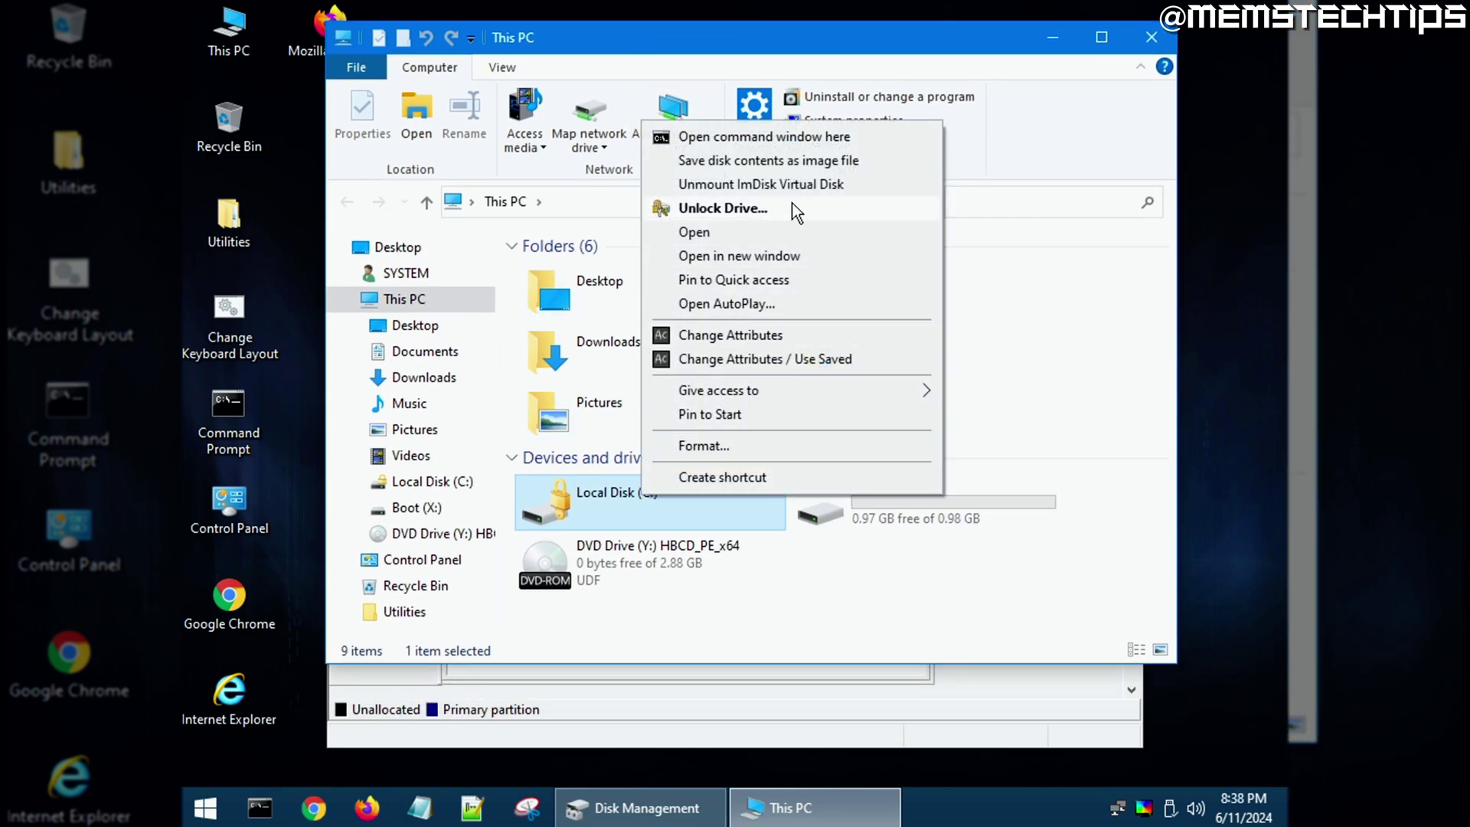
{"action": "left_click", "coordinate": [820, 205]}
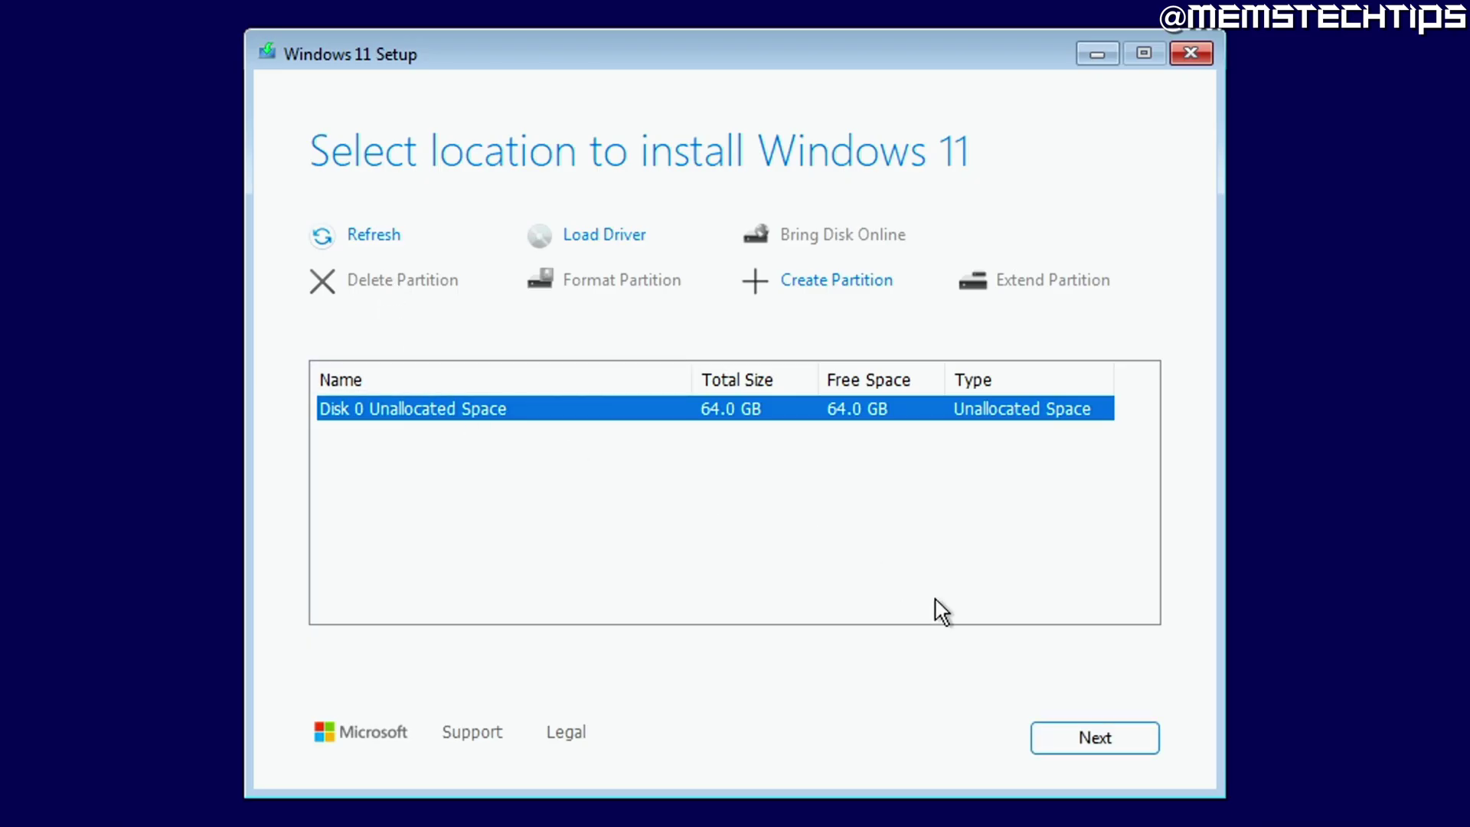
Step: Install onto unallocated Disk 0, then rerun setup with default language and keyboard and no product key
{"action": "left_click", "coordinate": [1124, 740]}
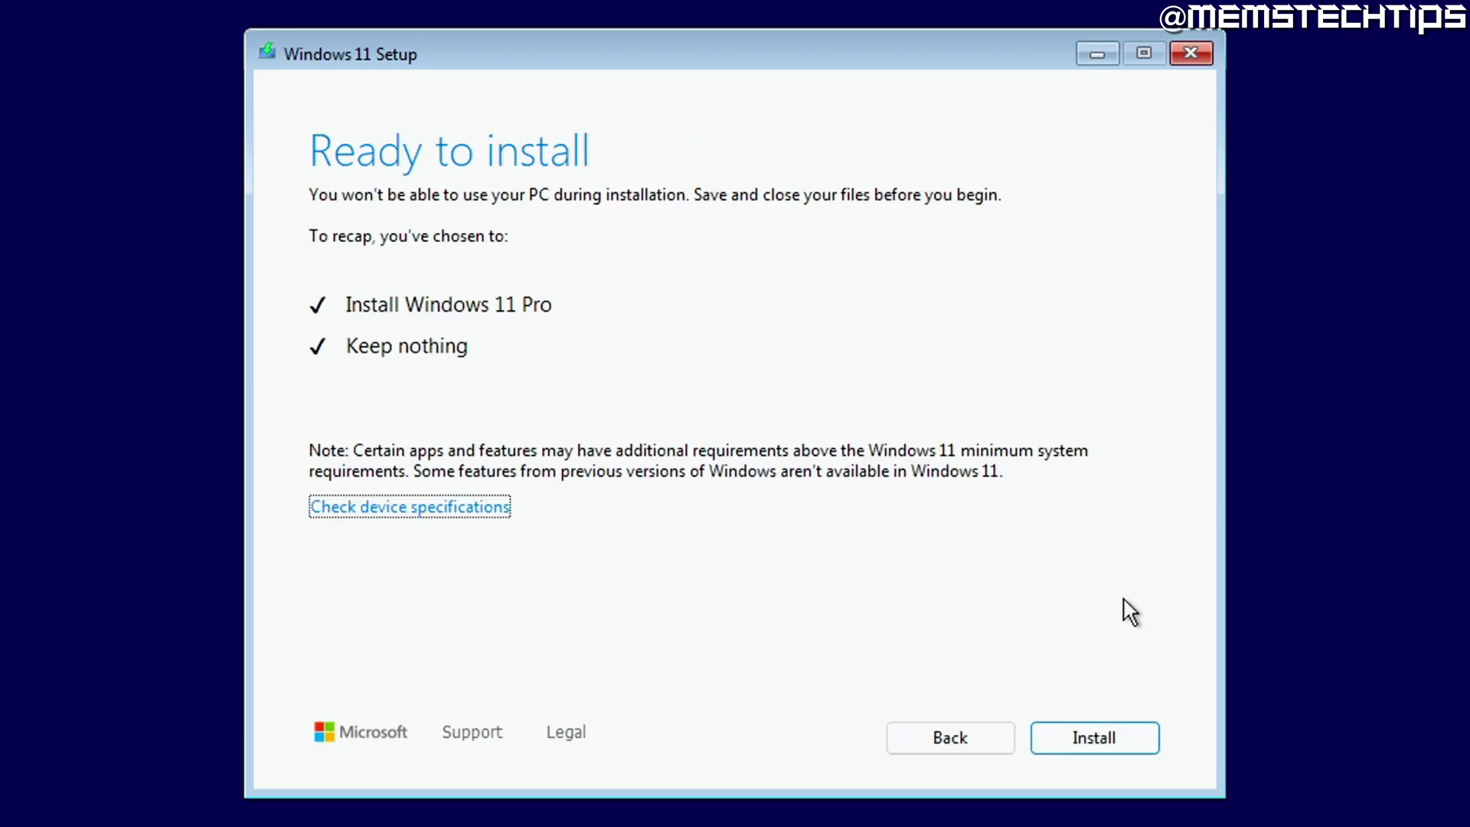
{"action": "left_click", "coordinate": [1114, 739]}
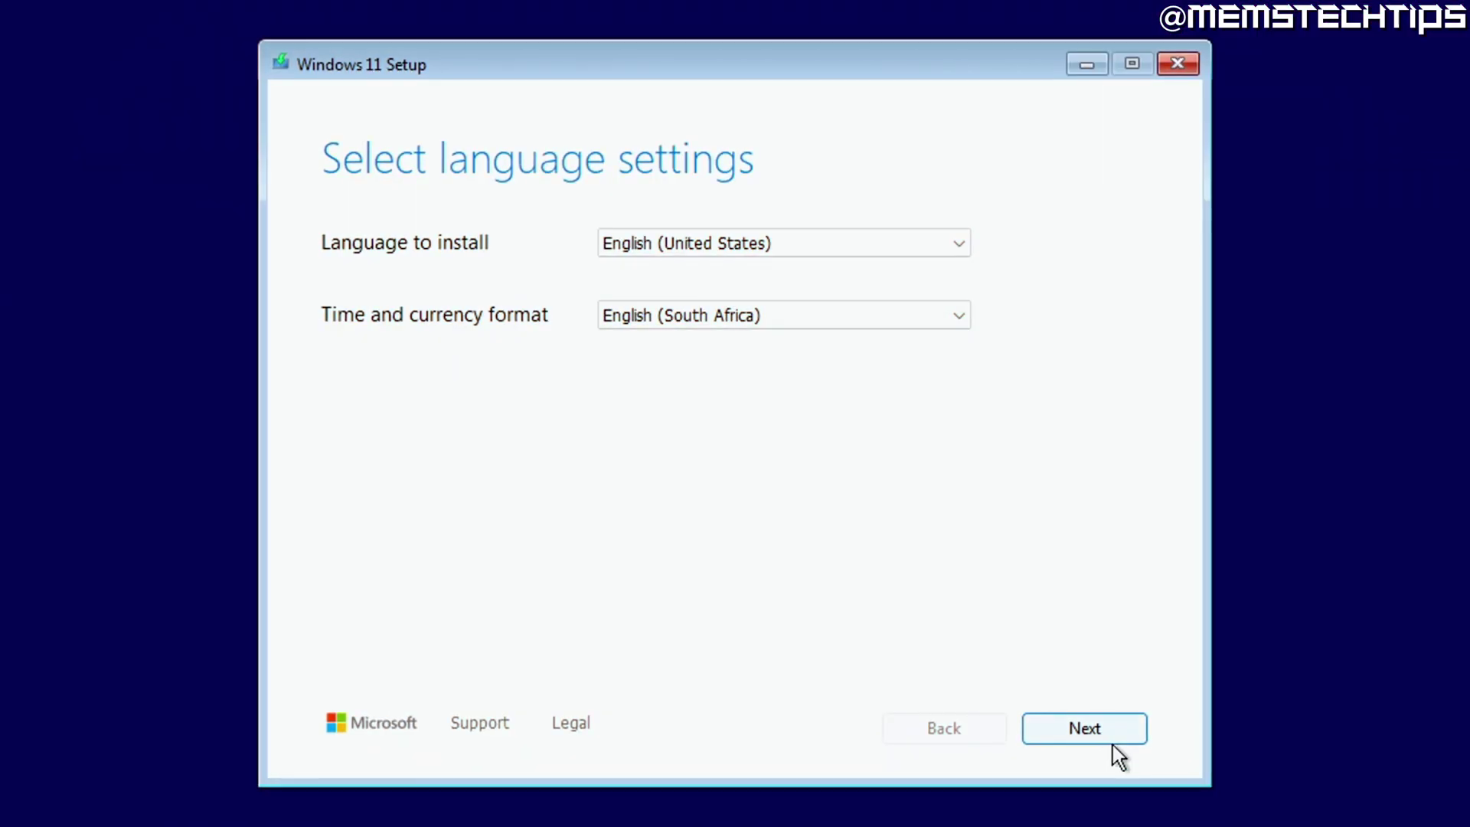
{"action": "left_click", "coordinate": [1110, 731]}
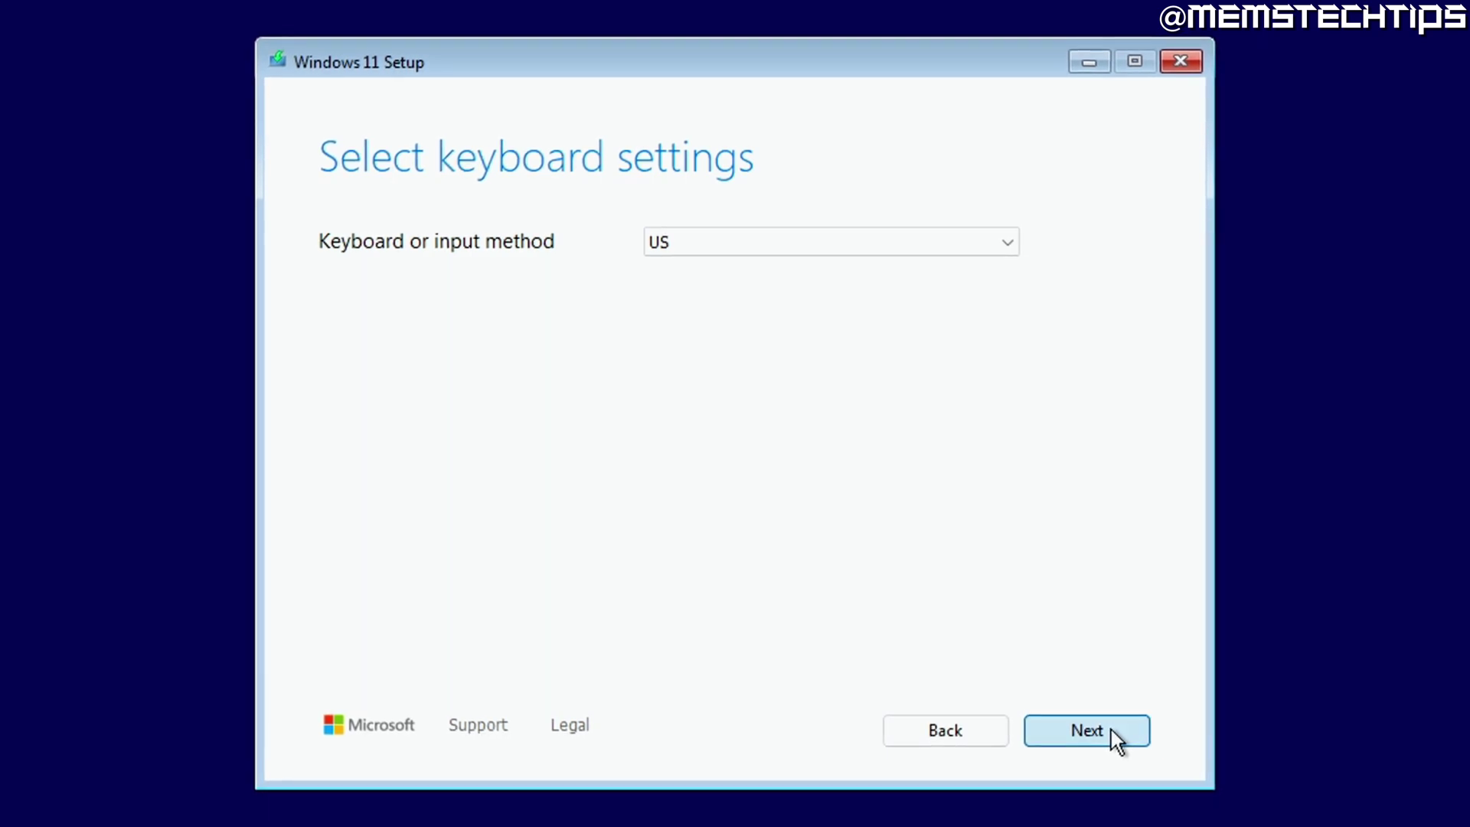
{"action": "left_click", "coordinate": [1110, 732]}
{"action": "left_click", "coordinate": [481, 379]}
{"action": "left_click", "coordinate": [1107, 736]}
{"action": "left_click", "coordinate": [509, 649]}
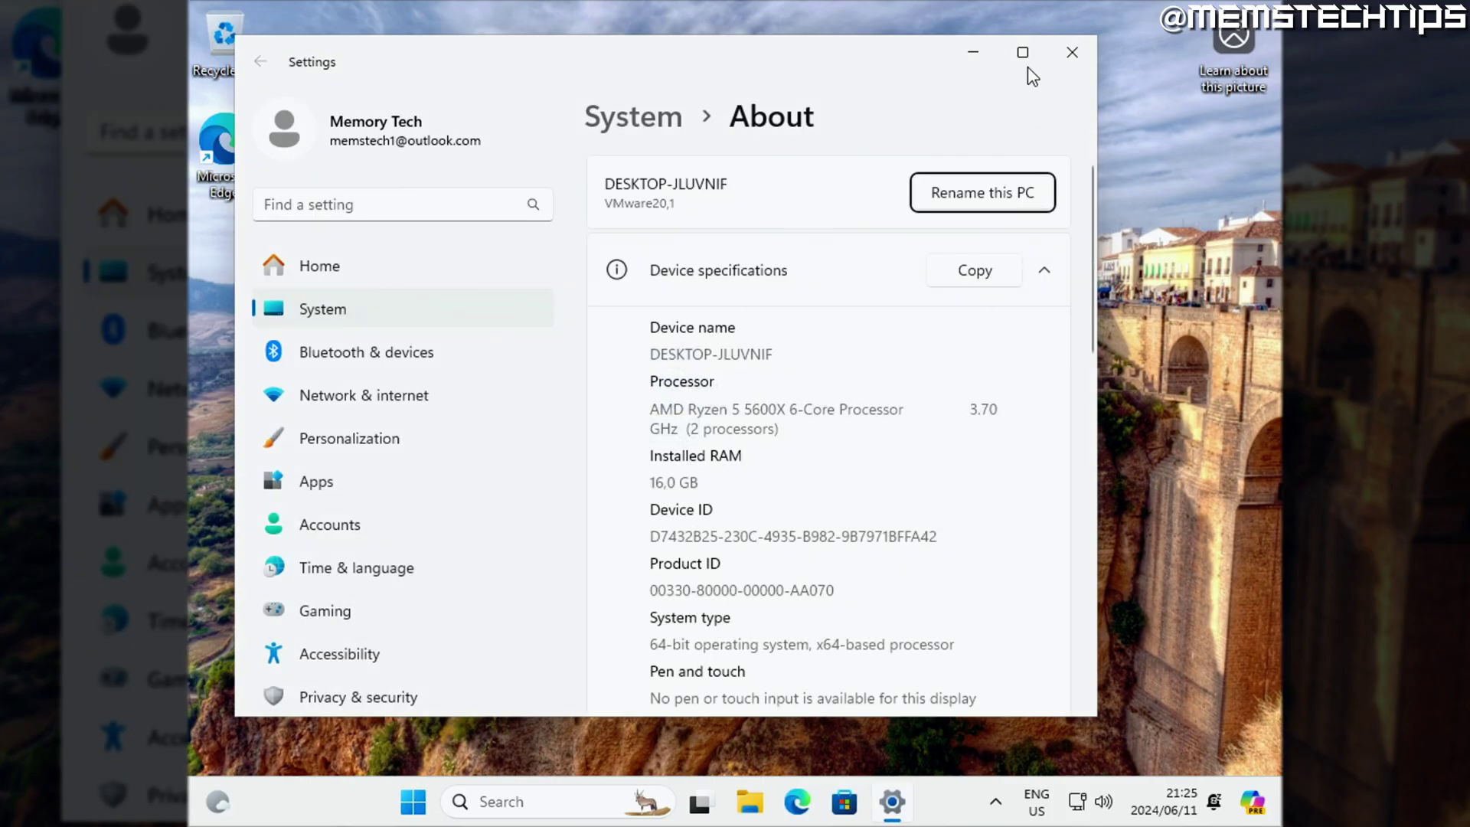
Step: Maximize Settings and scroll the About page to Windows specifications showing Windows 11 Pro 24H2
{"action": "left_click", "coordinate": [1025, 51]}
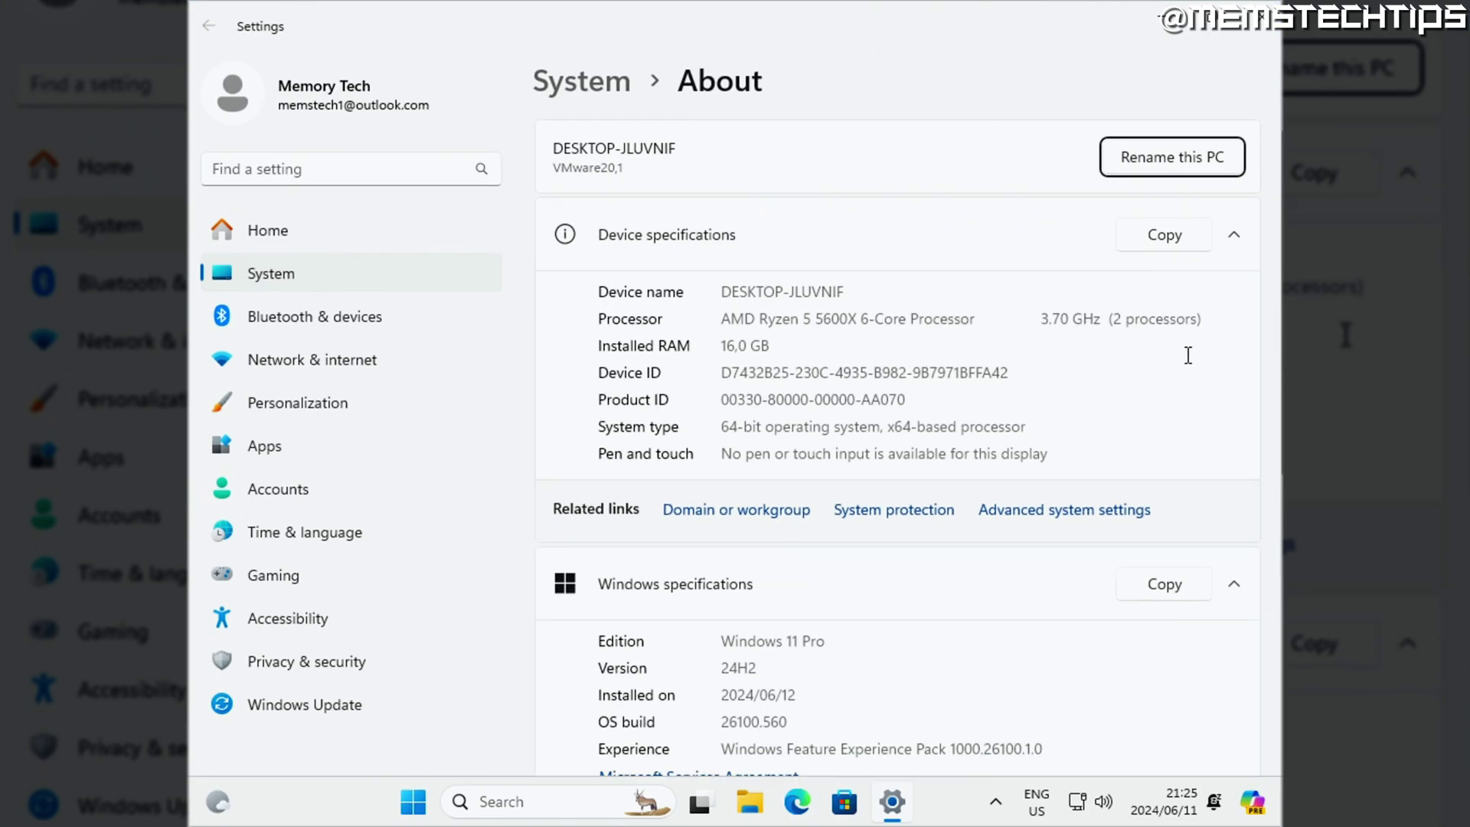
{"action": "scroll", "coordinate": [1188, 356], "scroll_direction": "down", "scroll_amount": 4}
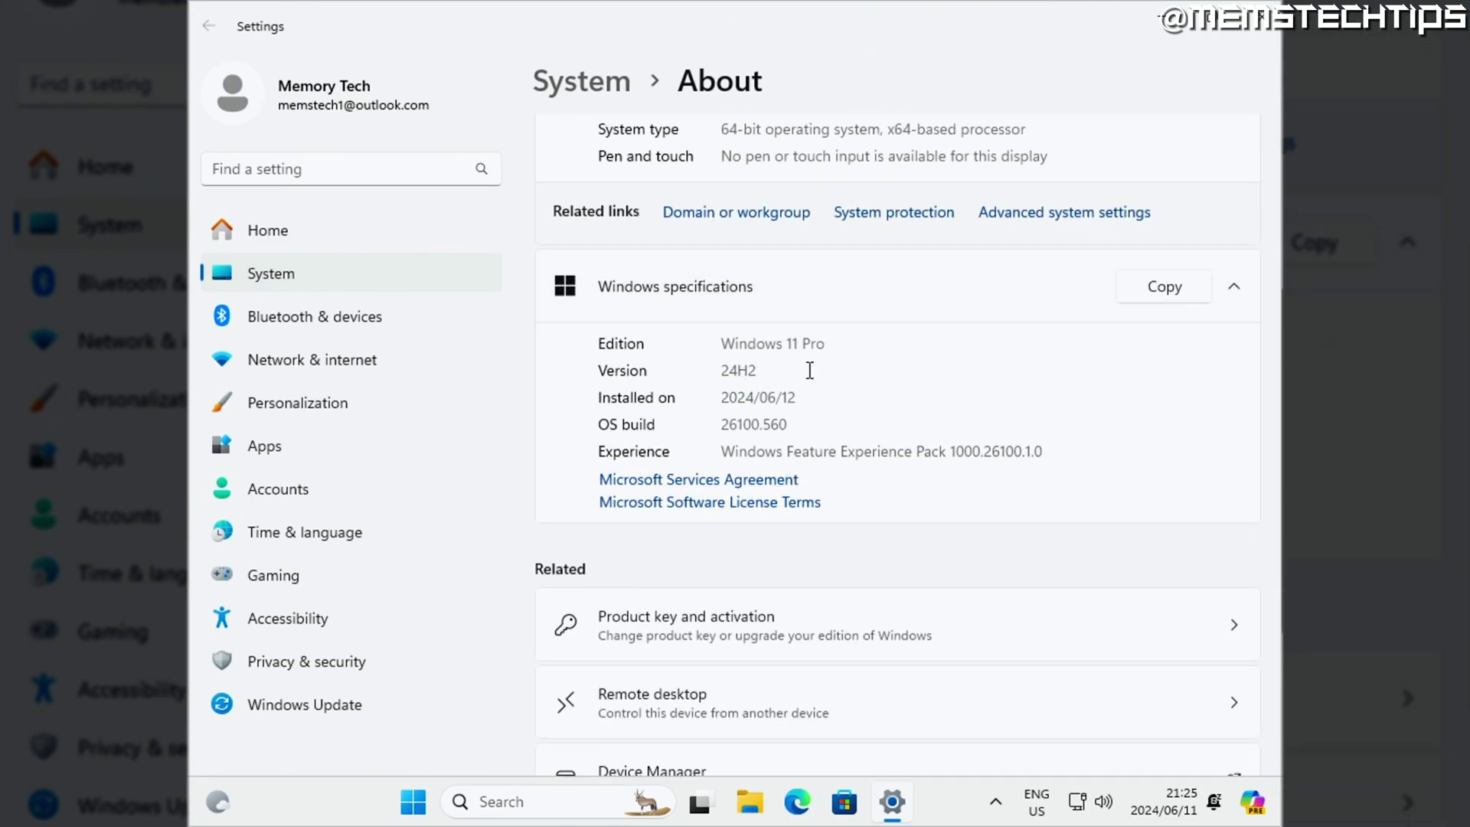
{"action": "scroll", "coordinate": [1076, 381], "scroll_direction": "down", "scroll_amount": 3}
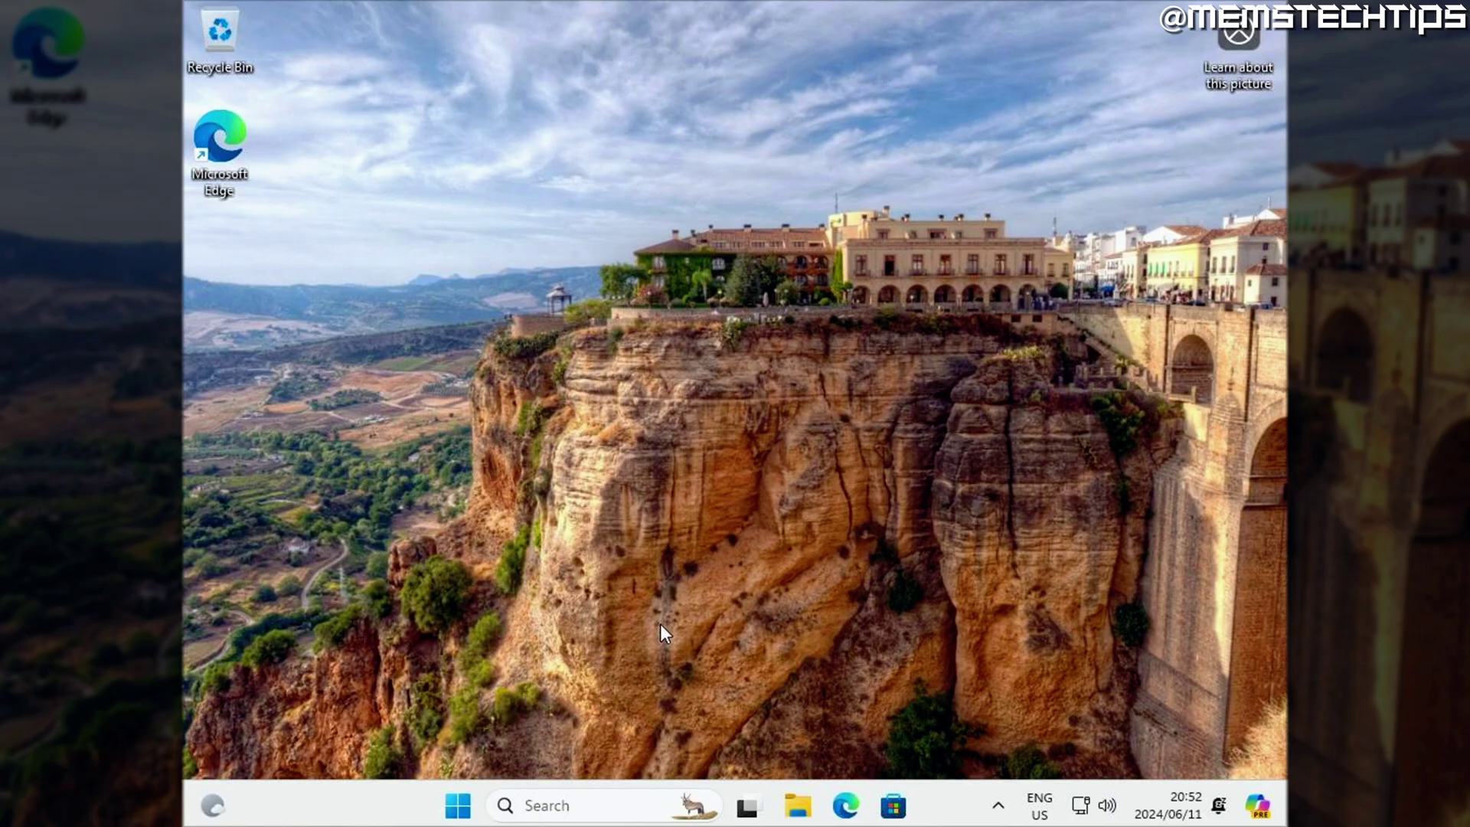
Step: Open the System About page from the Start right-click menu and scroll to the BitLocker link
{"action": "right_click", "coordinate": [459, 806]}
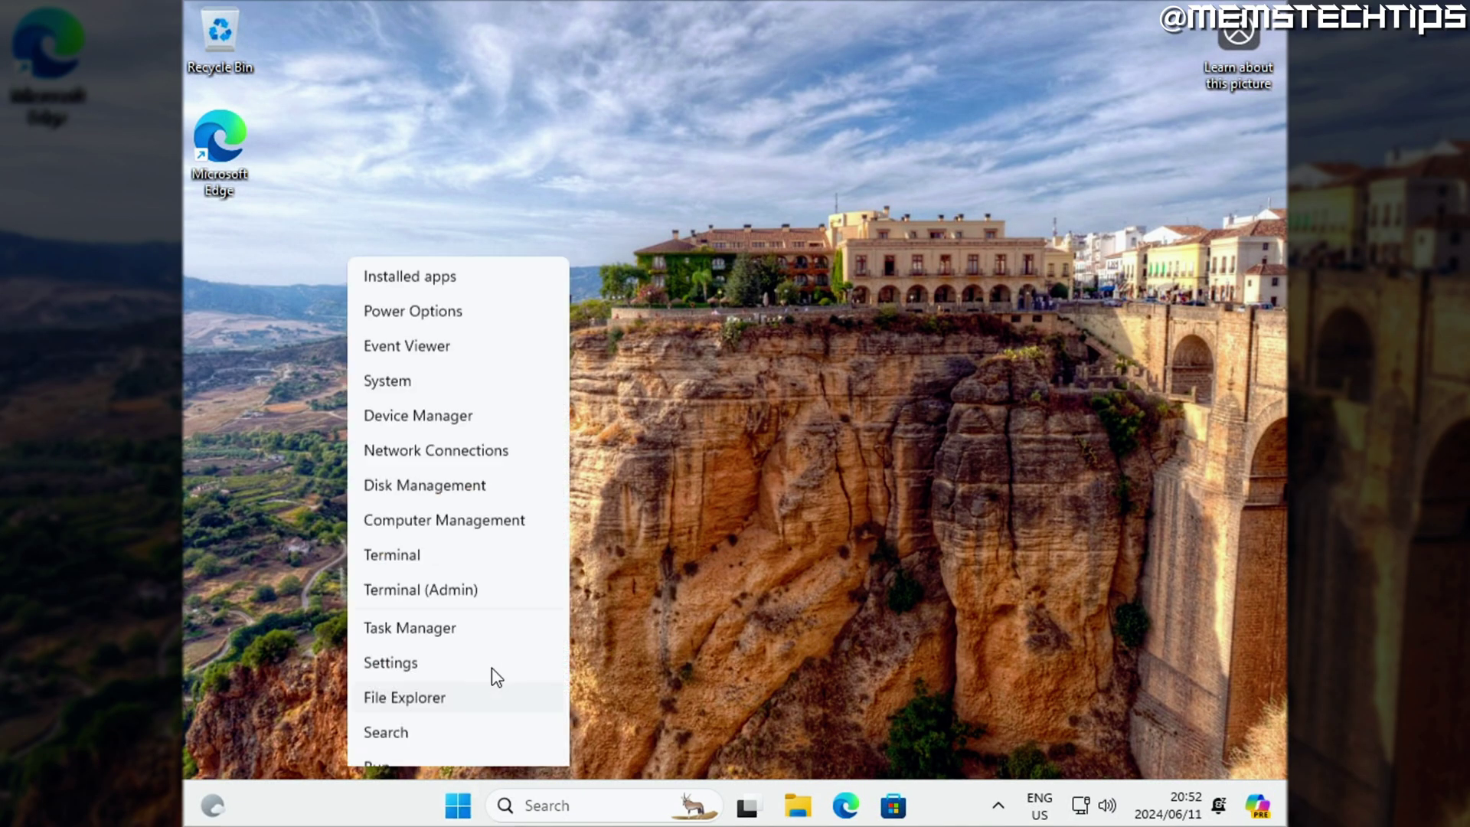
{"action": "left_click", "coordinate": [435, 297]}
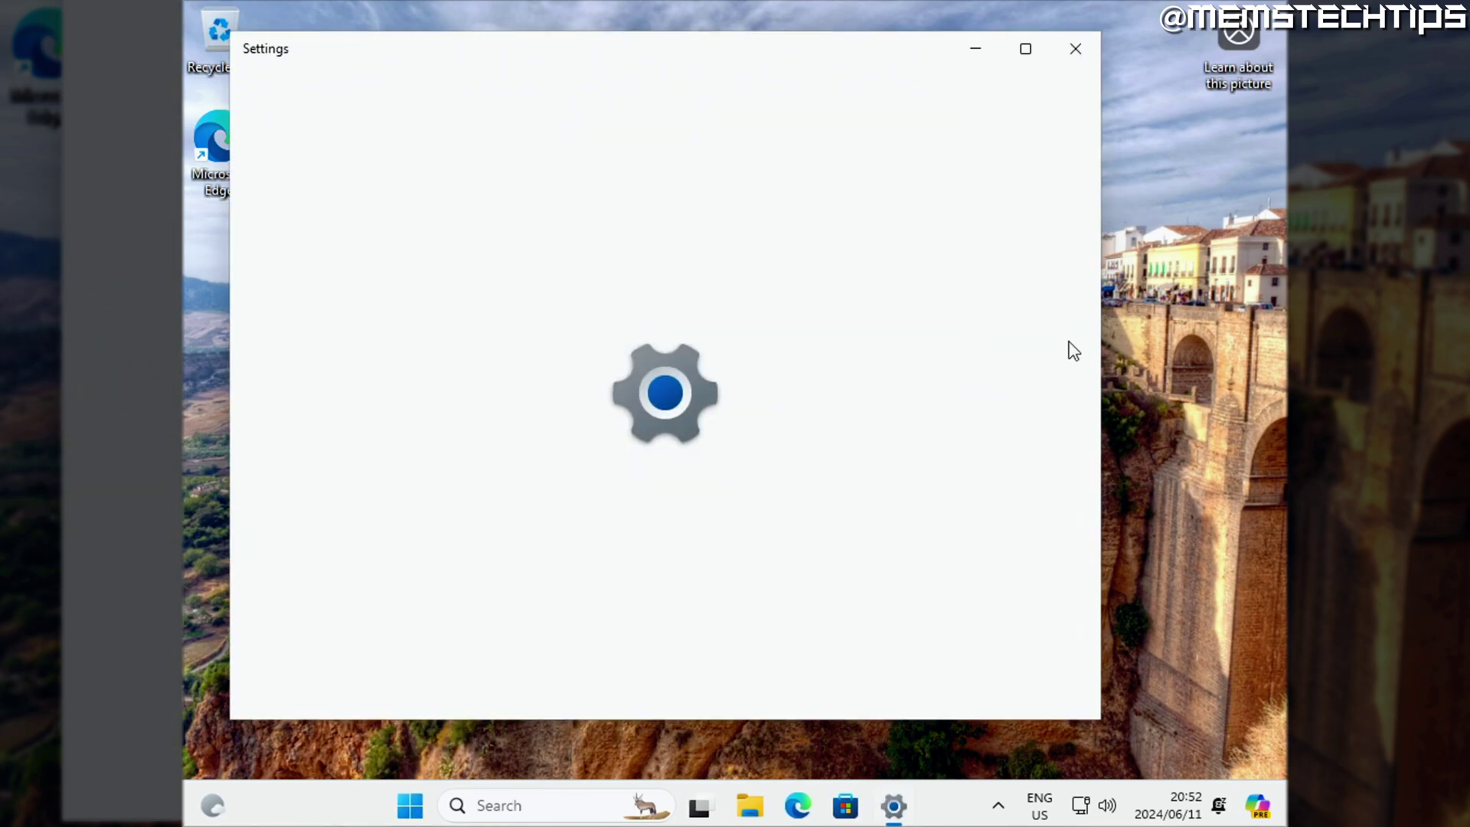
{"action": "scroll", "coordinate": [1118, 330], "scroll_direction": "down", "scroll_amount": 2}
{"action": "scroll", "coordinate": [1226, 380], "scroll_direction": "down", "scroll_amount": 5}
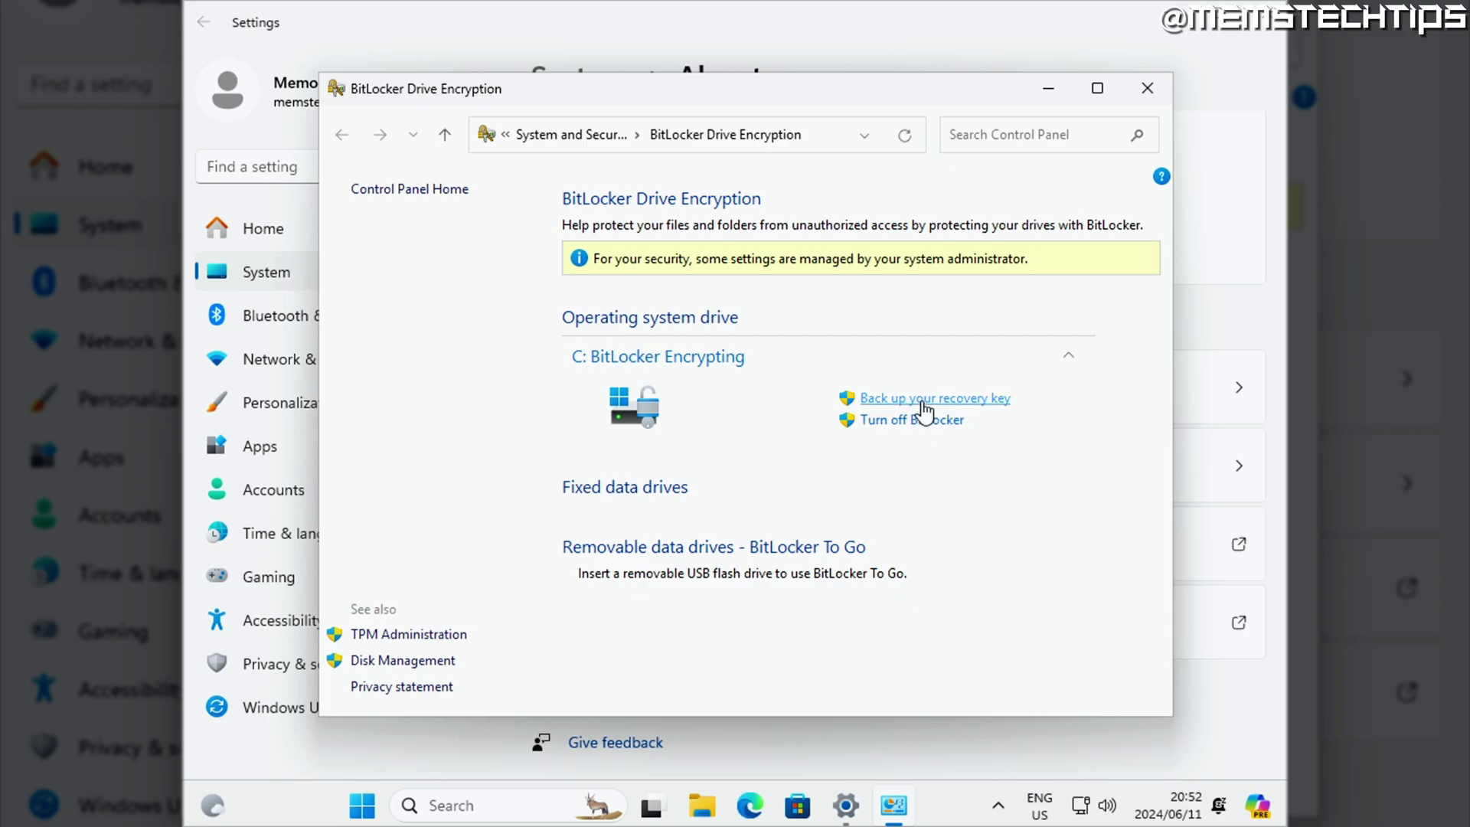
Step: Save the C: drive's BitLocker recovery key to the Microsoft account
{"action": "left_click", "coordinate": [925, 400]}
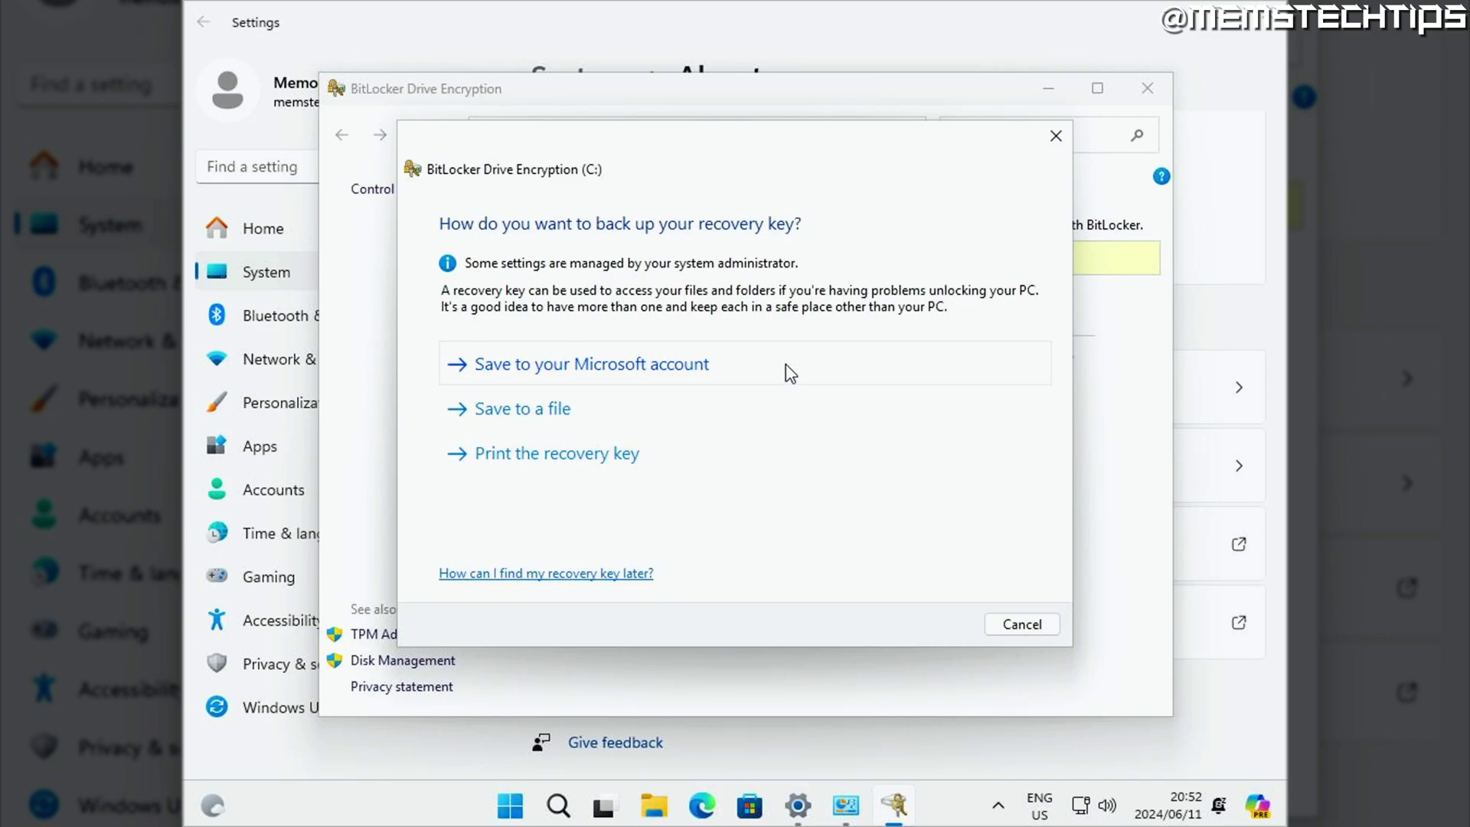
{"action": "left_click", "coordinate": [790, 373]}
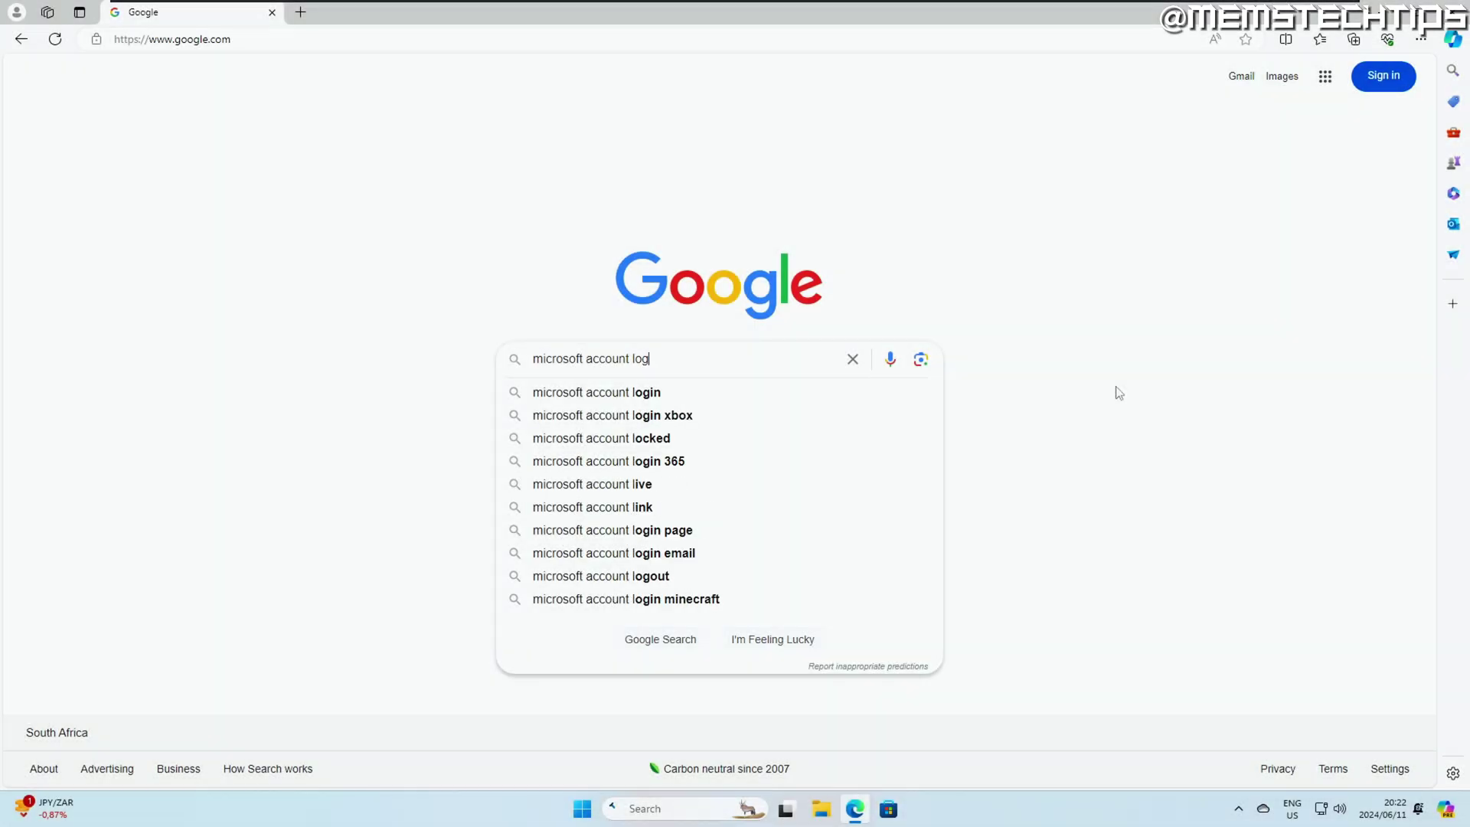
Step: Search for 'microsoft account login' and open the Microsoft account sign-in page
{"action": "type", "text": "in"}
{"action": "key", "text": "Return"}
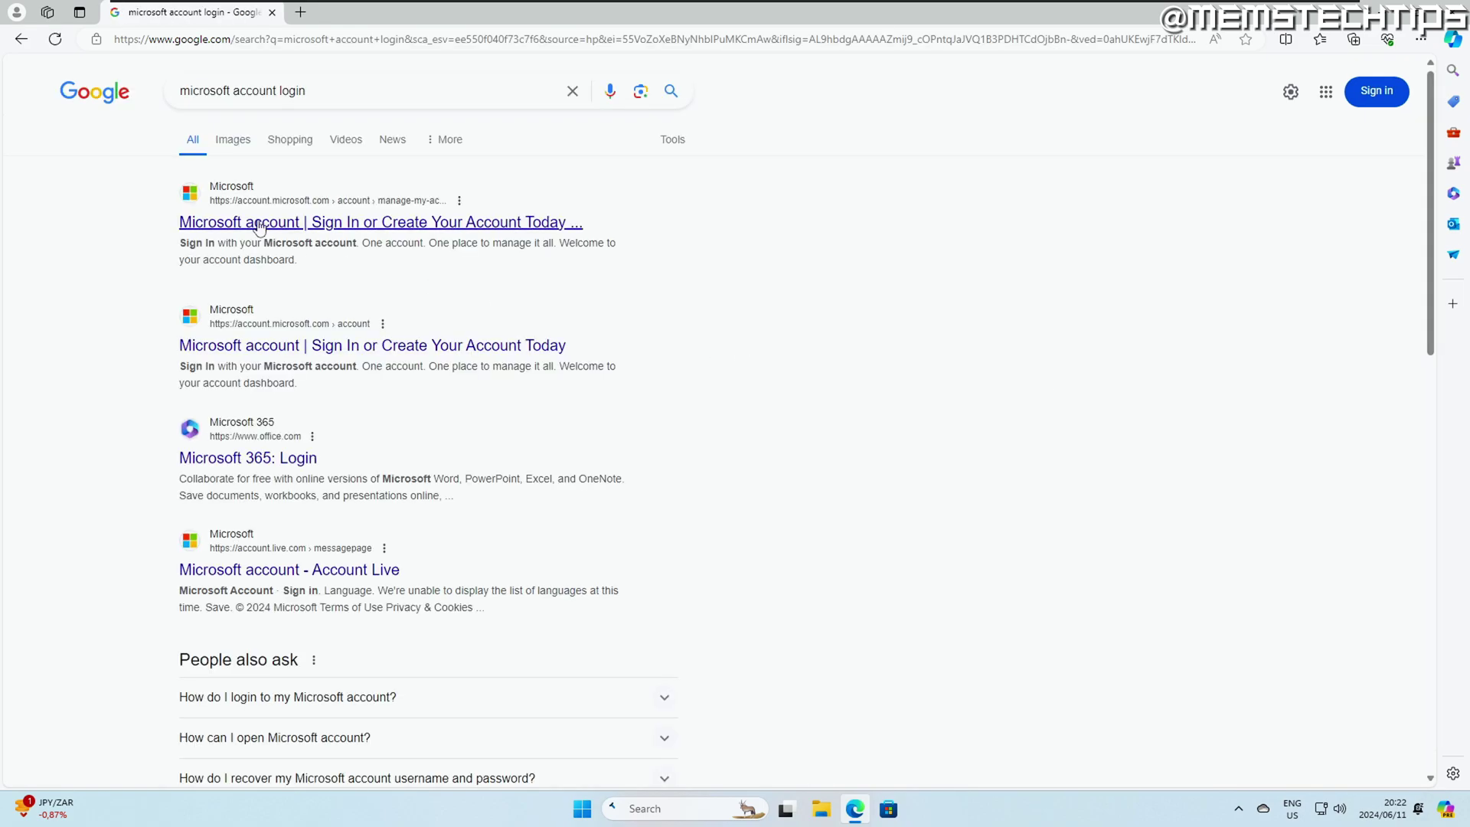
{"action": "left_click", "coordinate": [460, 222]}
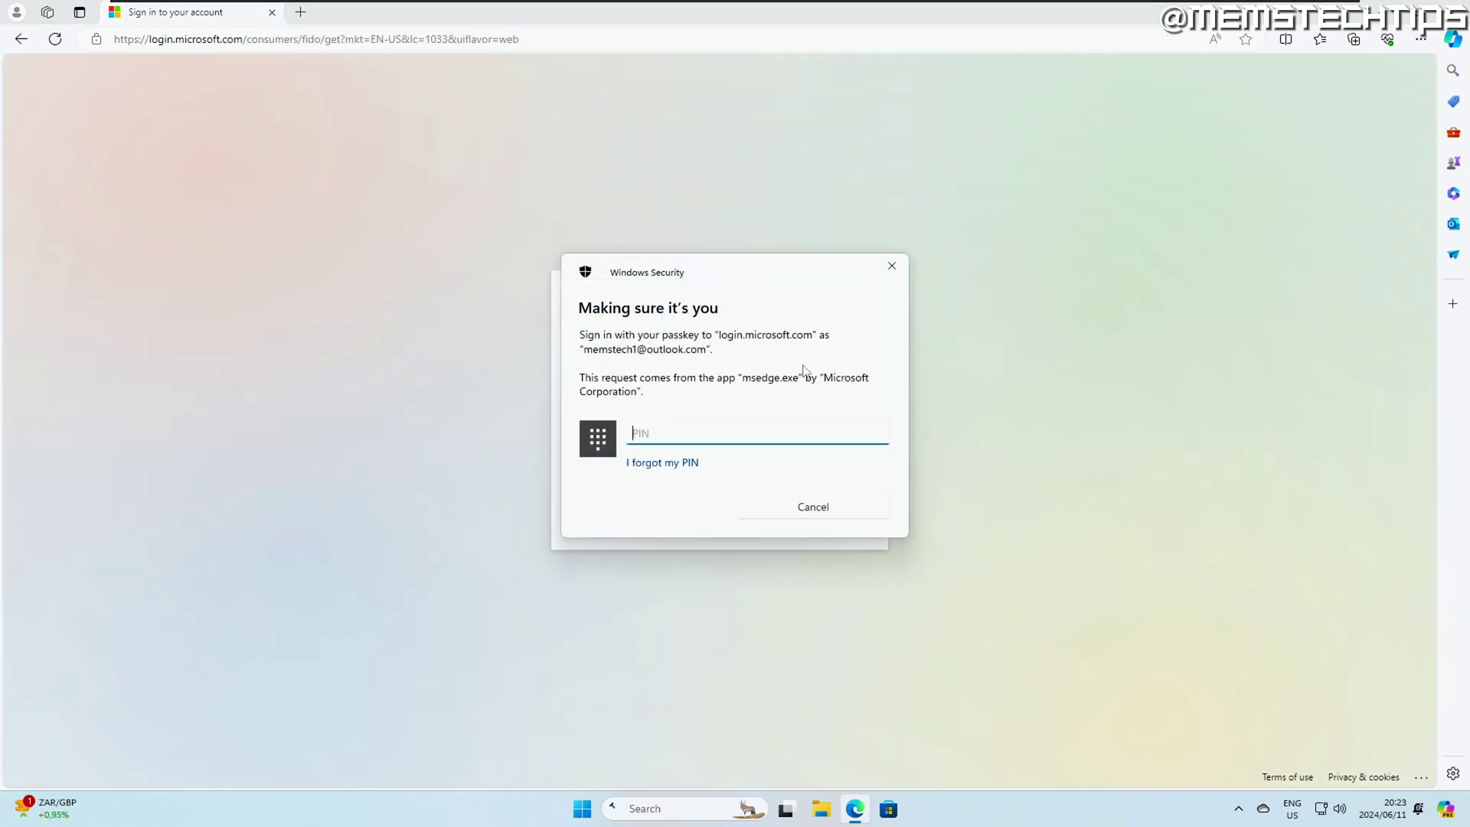
Step: Sign in with the PIN and open DESKTOP-0ENH7OE's details from the full device list
{"action": "key", "text": "Return"}
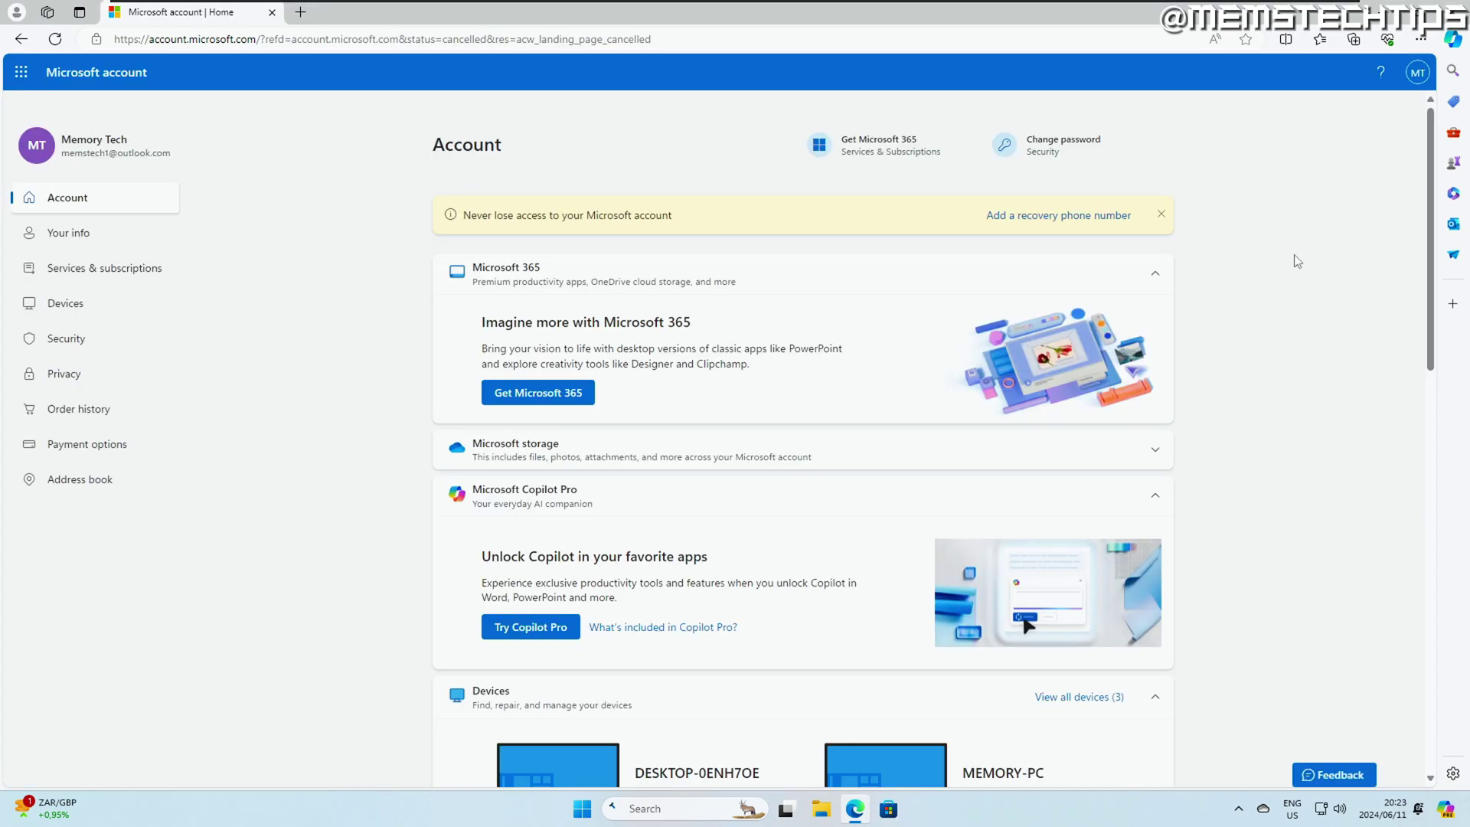
{"action": "scroll", "coordinate": [1297, 256], "scroll_direction": "down", "scroll_amount": 2}
{"action": "scroll", "coordinate": [1298, 256], "scroll_direction": "down", "scroll_amount": 3}
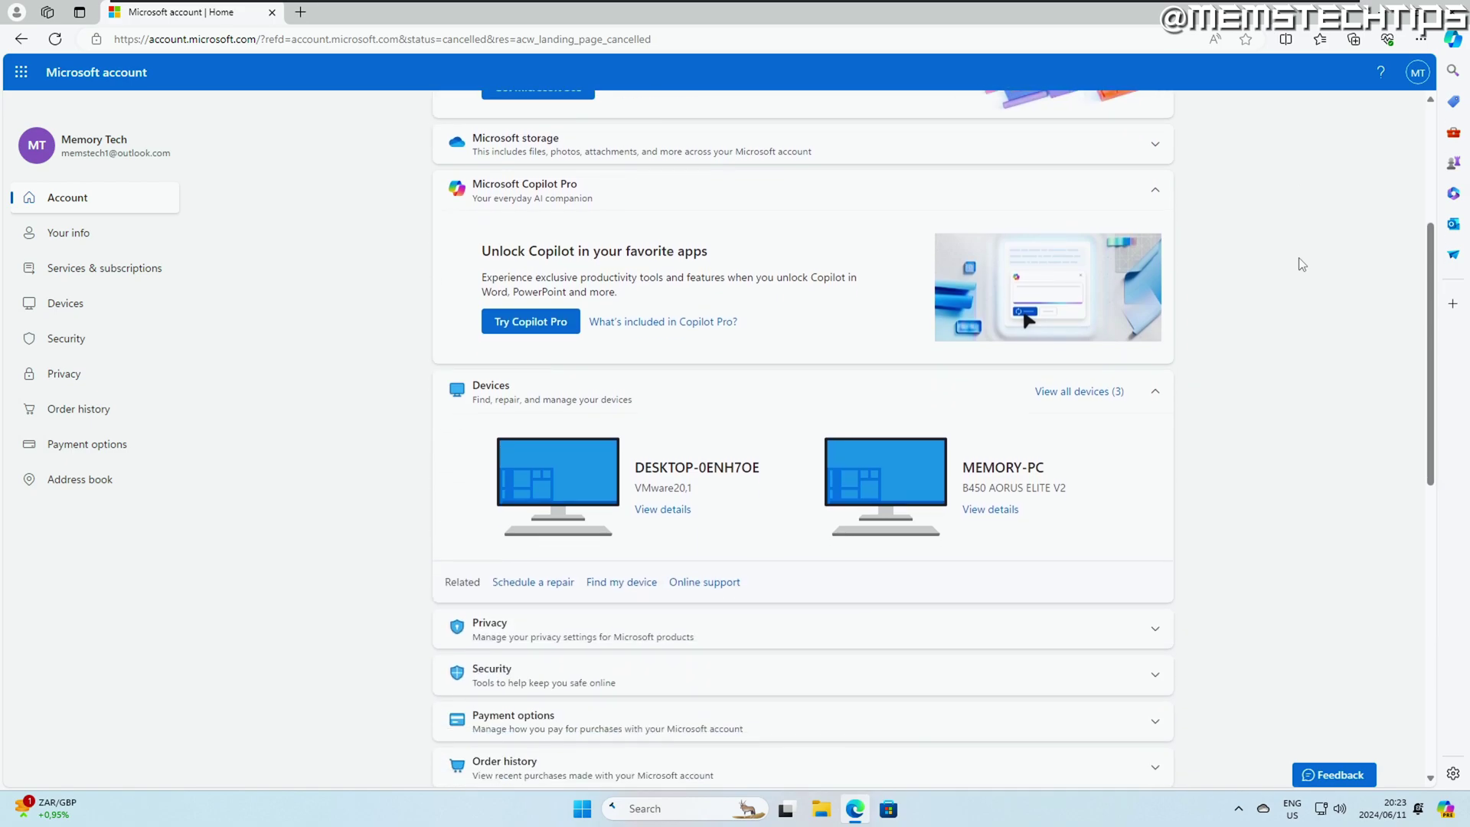
{"action": "left_click", "coordinate": [964, 397]}
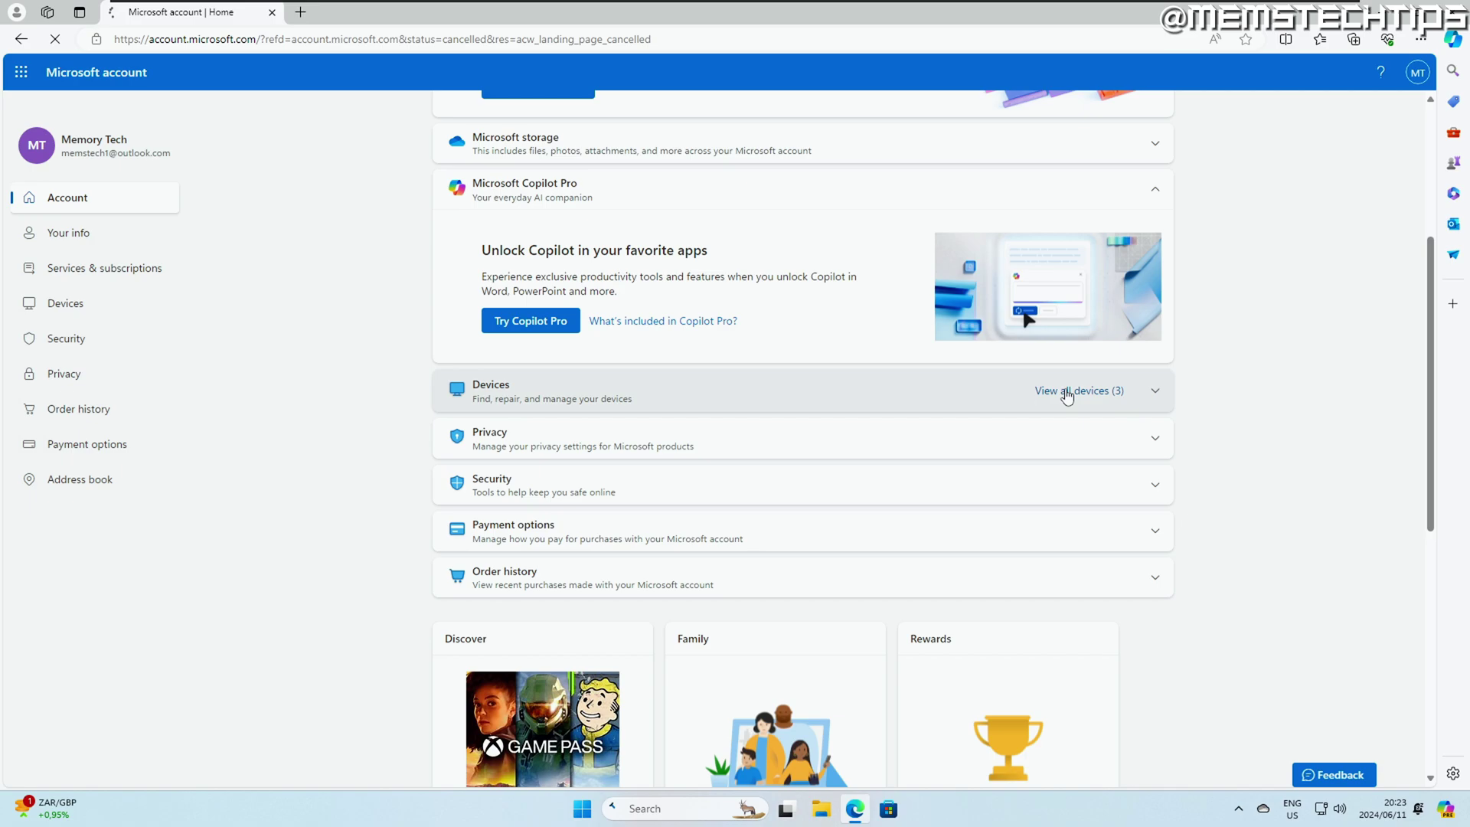
{"action": "left_click", "coordinate": [684, 414]}
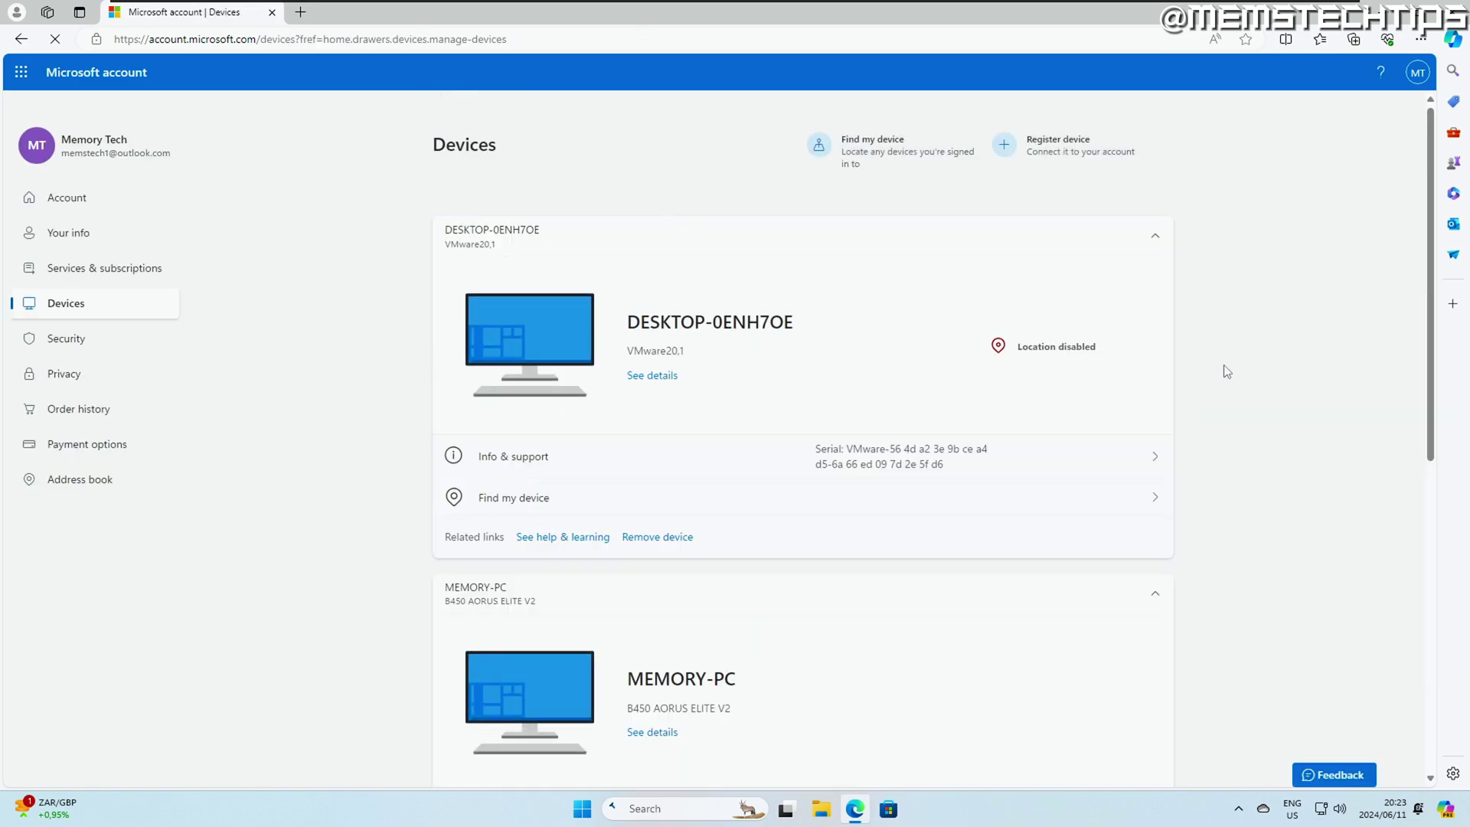
{"action": "scroll", "coordinate": [1227, 372], "scroll_direction": "down", "scroll_amount": 4}
{"action": "scroll", "coordinate": [1242, 368], "scroll_direction": "up", "scroll_amount": 5}
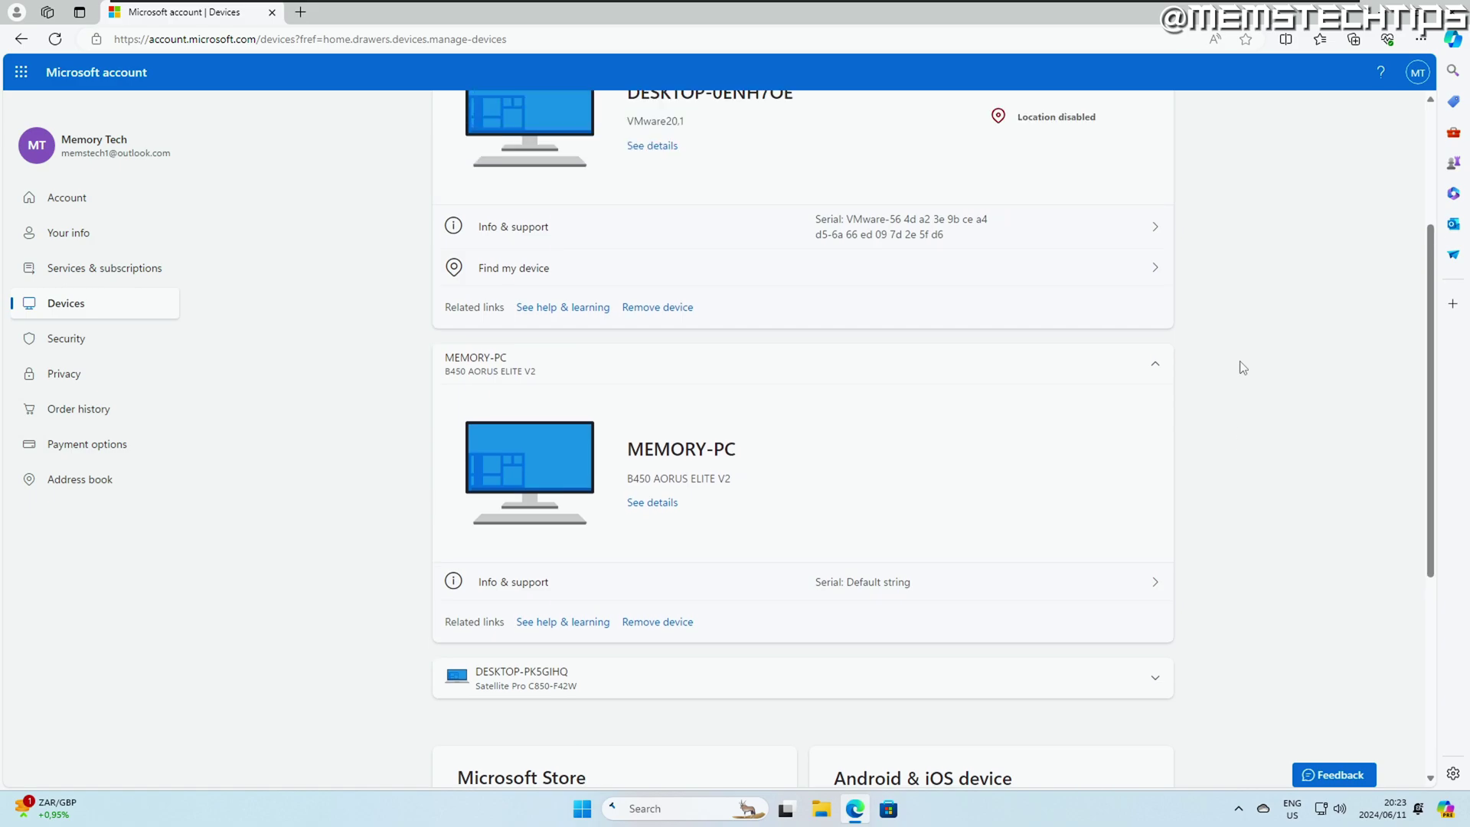
{"action": "scroll", "coordinate": [708, 278], "scroll_direction": "down", "scroll_amount": 1}
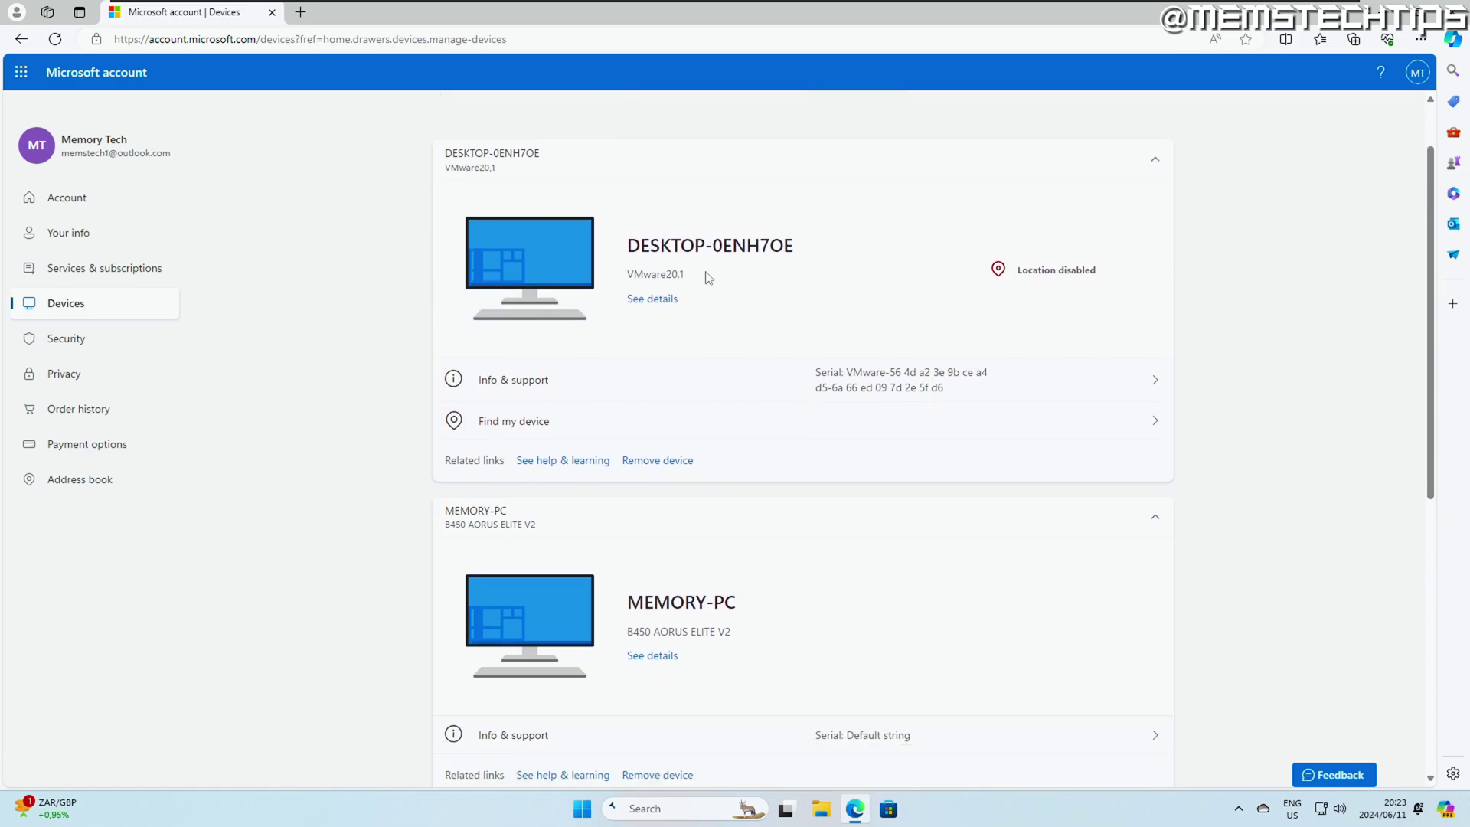
{"action": "left_click", "coordinate": [648, 300]}
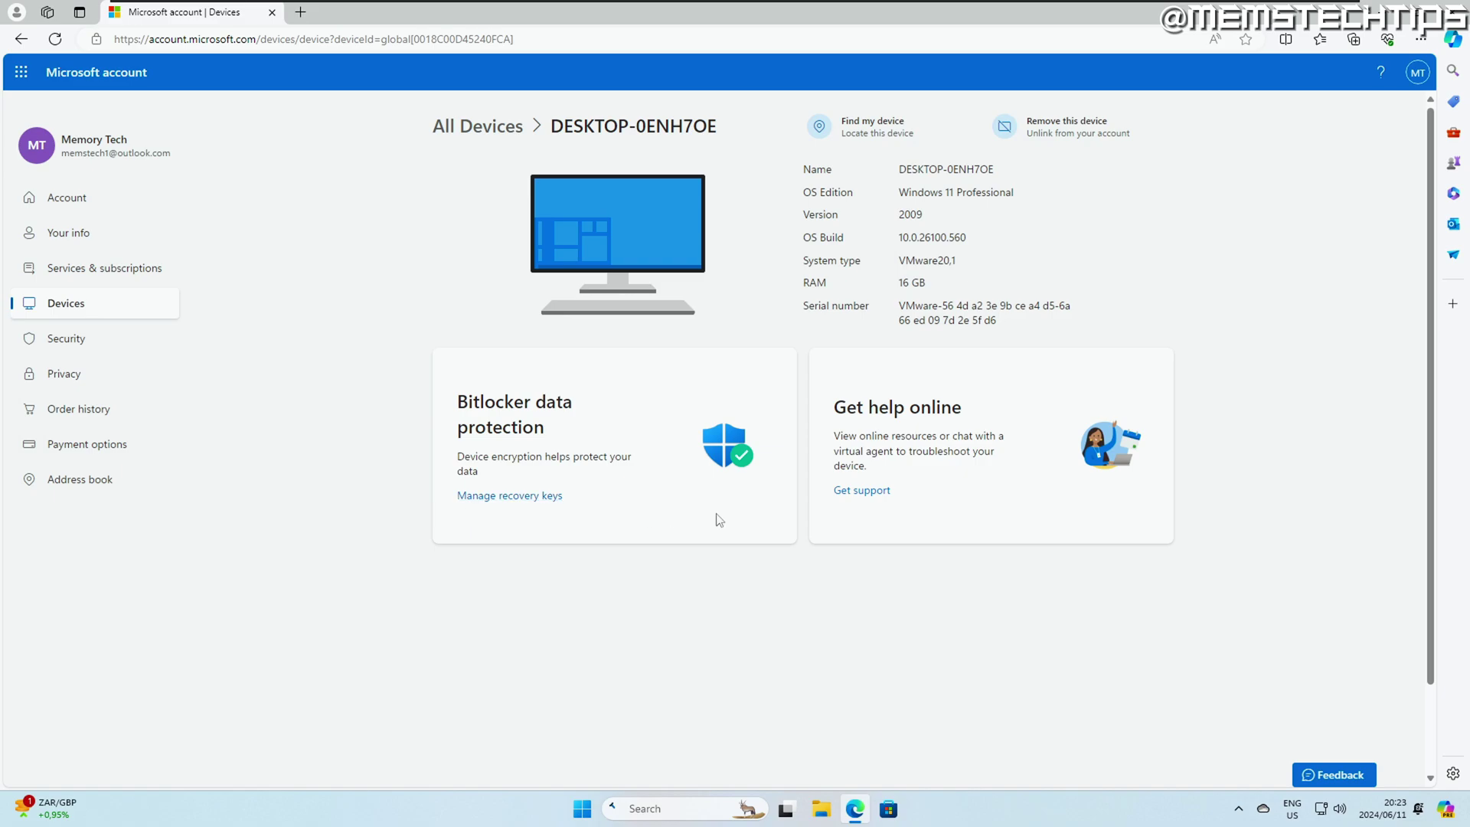
Step: Open the device's BitLocker recovery keys, select the key and print the page
{"action": "left_click", "coordinate": [494, 497]}
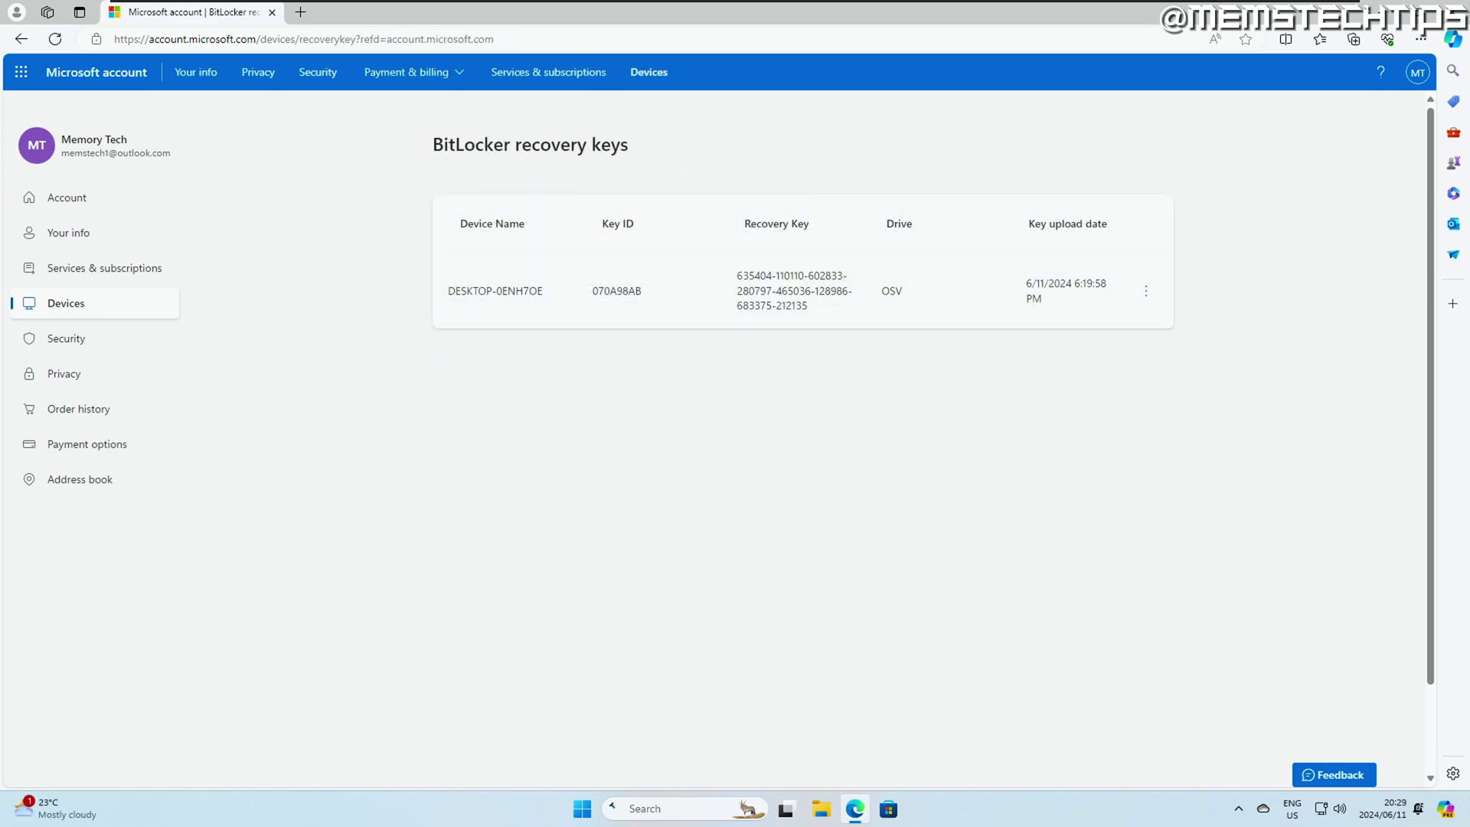
{"action": "left_click_drag", "start_coordinate": [738, 273], "coordinate": [859, 317]}
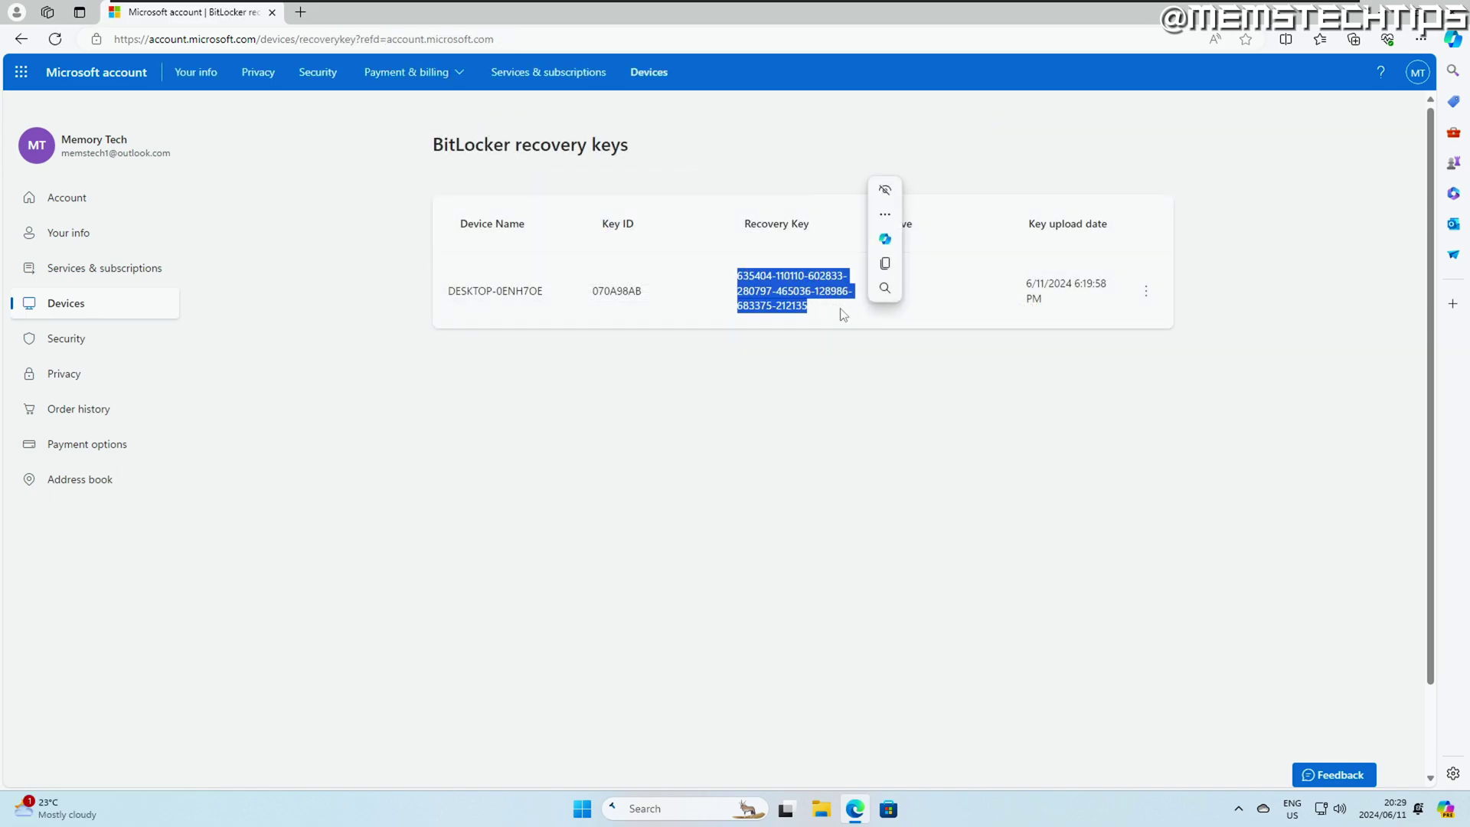
{"action": "right_click", "coordinate": [787, 293]}
{"action": "left_click", "coordinate": [858, 424]}
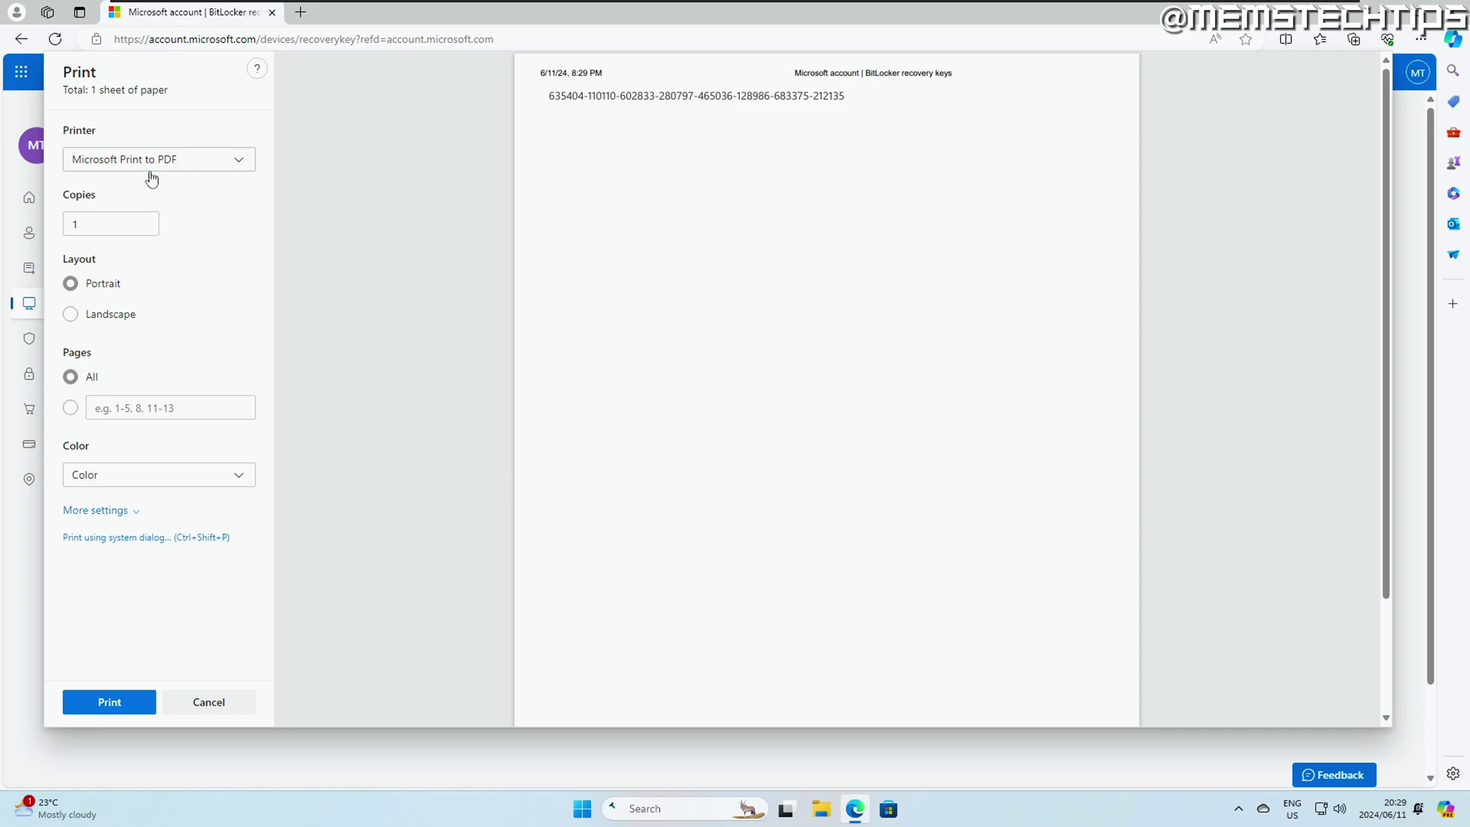
Step: Print the recovery key to PDF, then enter the 48-digit recovery key to unlock drive C:
{"action": "left_click", "coordinate": [121, 703]}
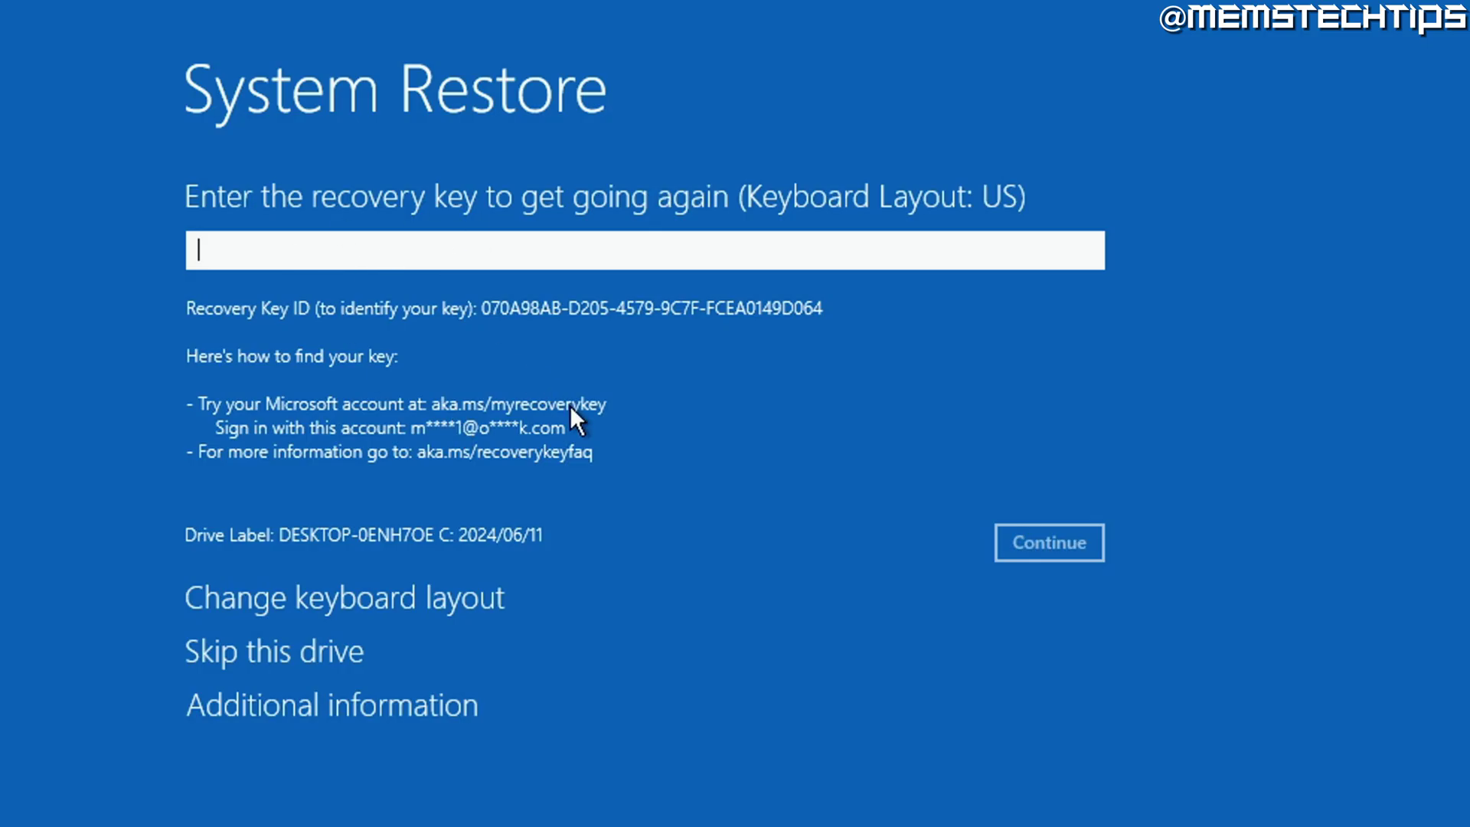
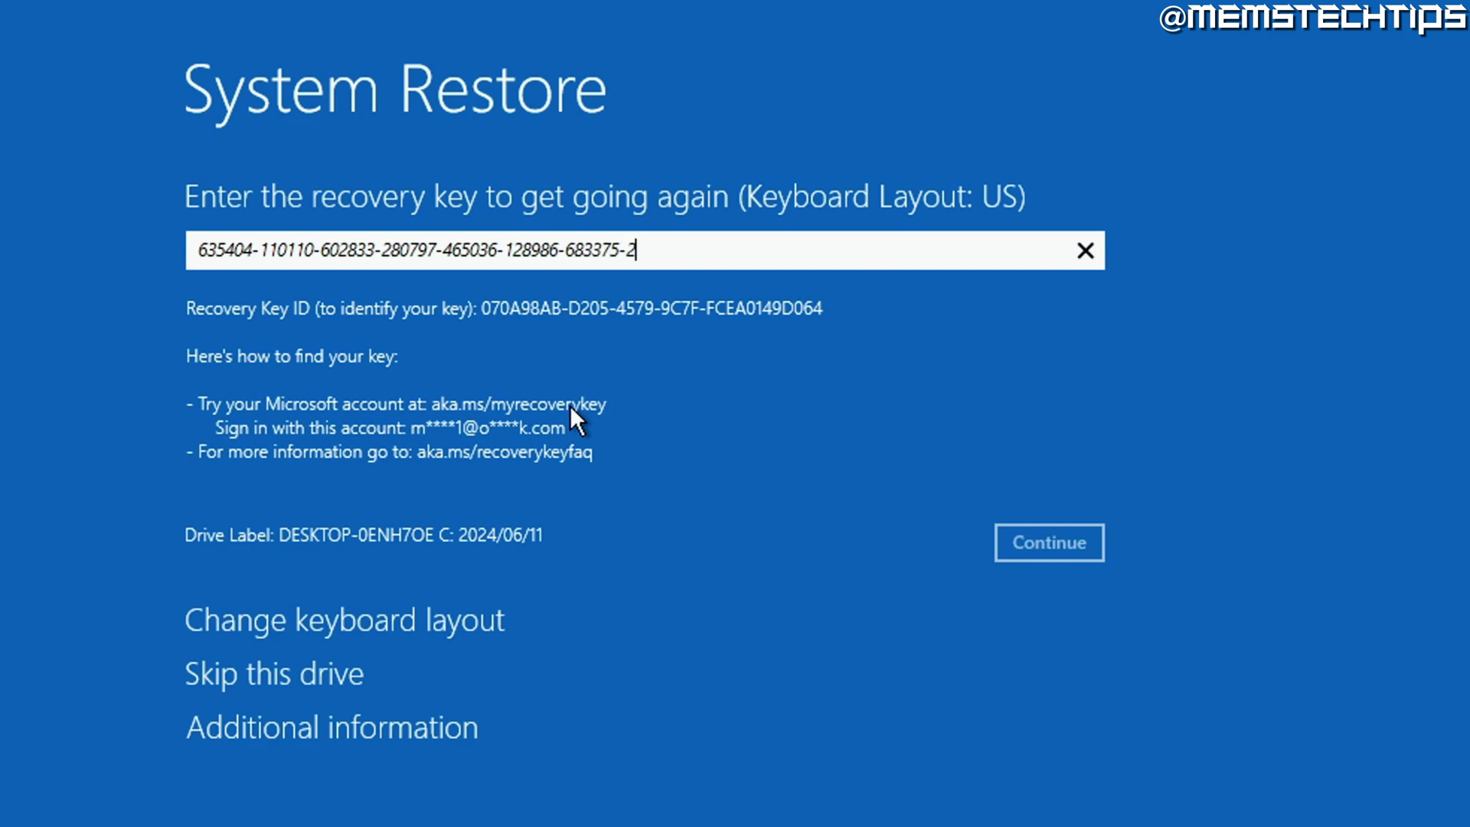
{"action": "left_click", "coordinate": [1086, 557]}
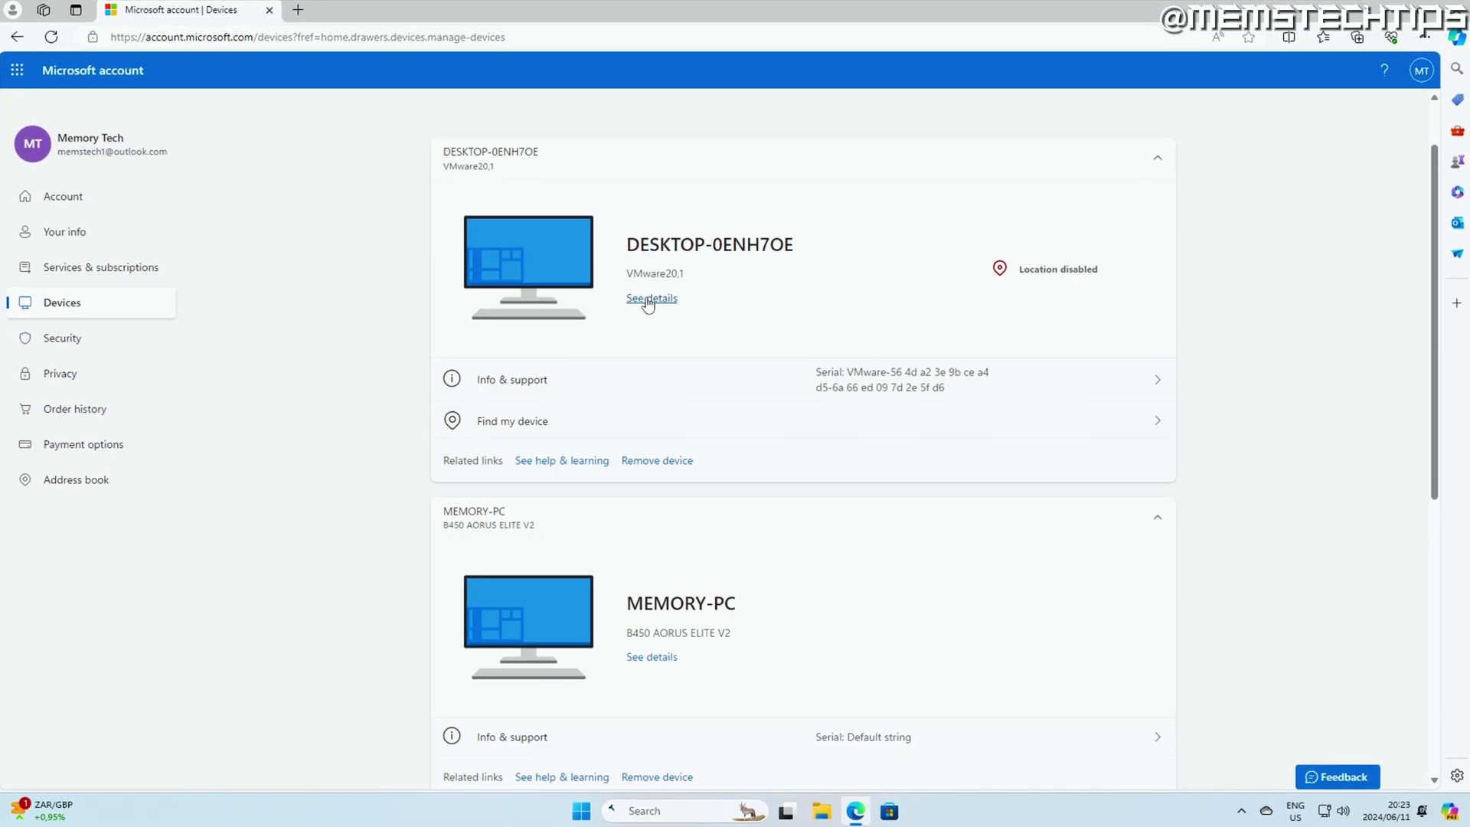
{"action": "left_click", "coordinate": [647, 301]}
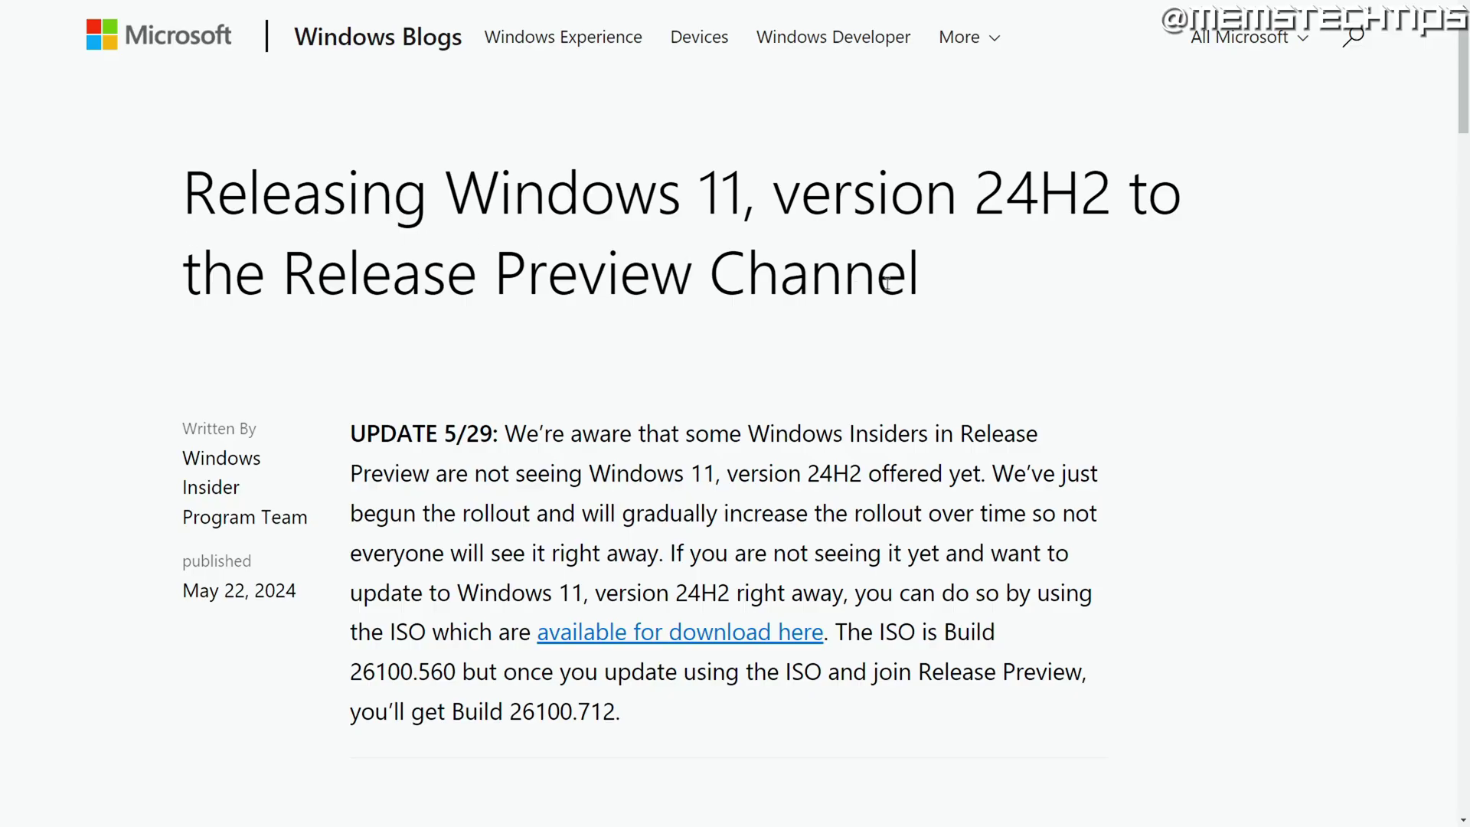
Step: From the About page, open BitLocker Drive Encryption, showing drive C: as encrypting
{"action": "left_click_drag", "start_coordinate": [923, 281], "coordinate": [179, 192]}
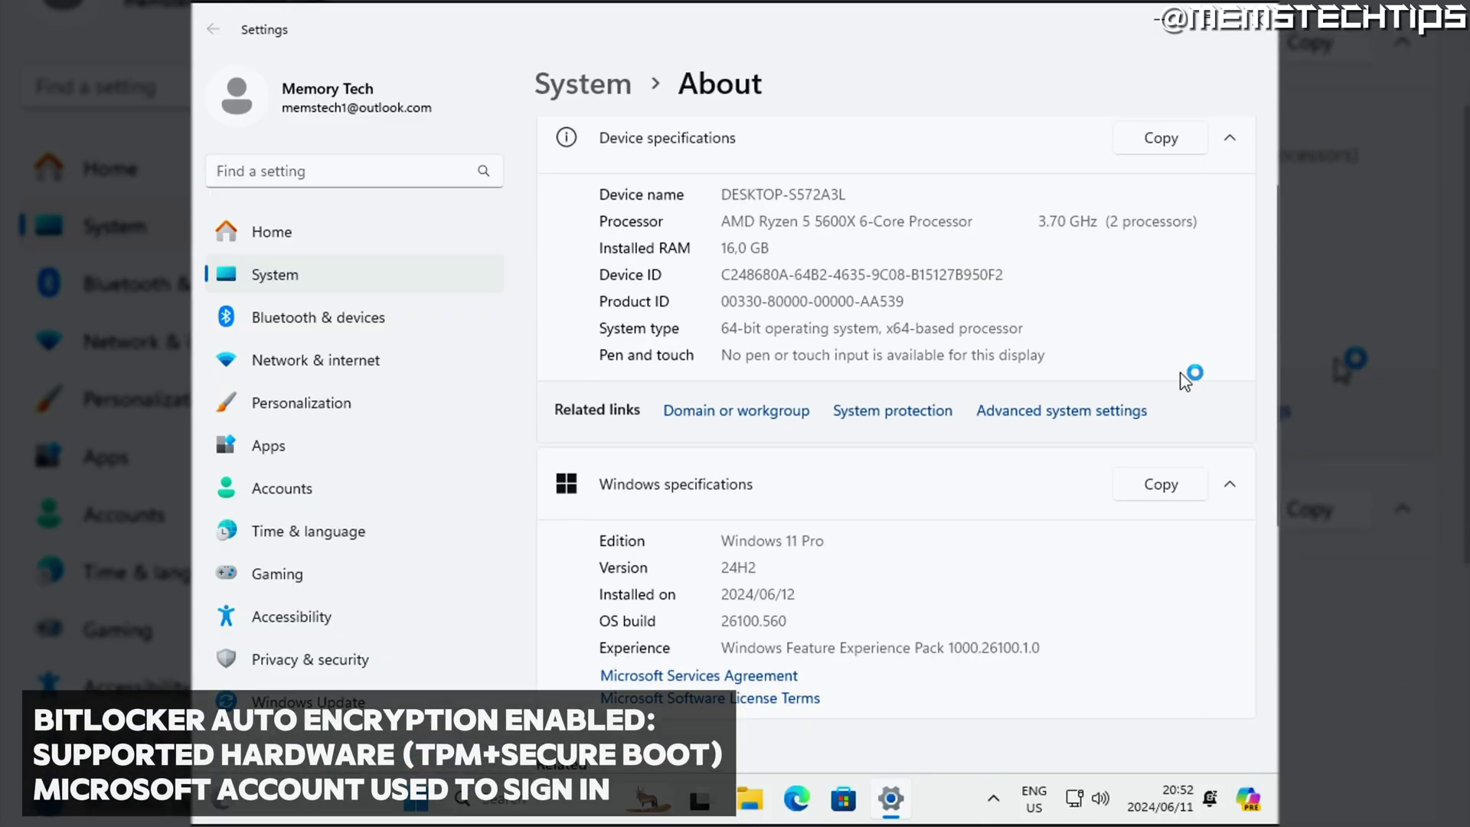
{"action": "scroll", "coordinate": [1228, 379], "scroll_direction": "down", "scroll_amount": 3}
{"action": "scroll", "coordinate": [1228, 379], "scroll_direction": "down", "scroll_amount": 3}
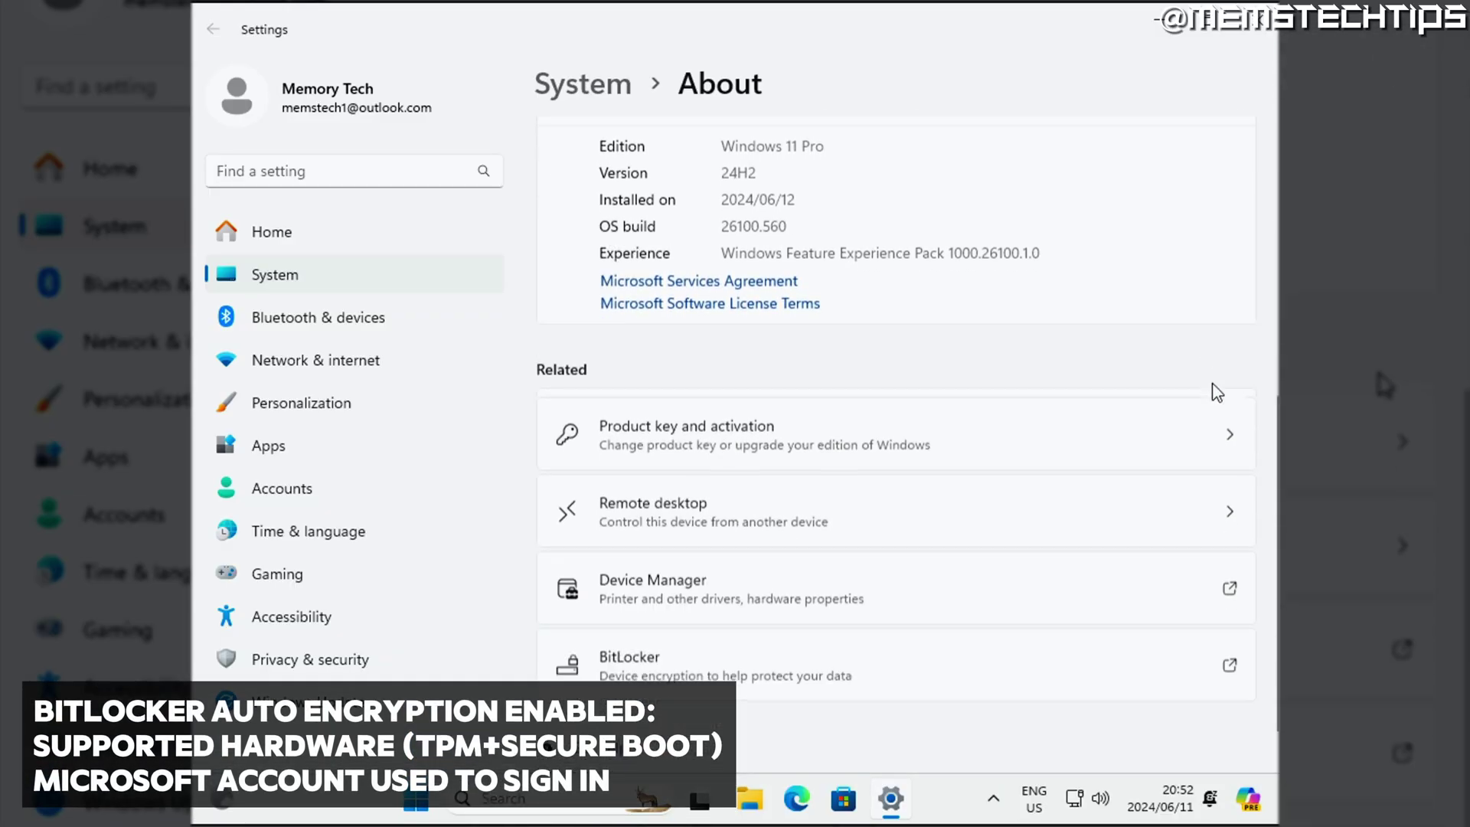
{"action": "left_click", "coordinate": [873, 636]}
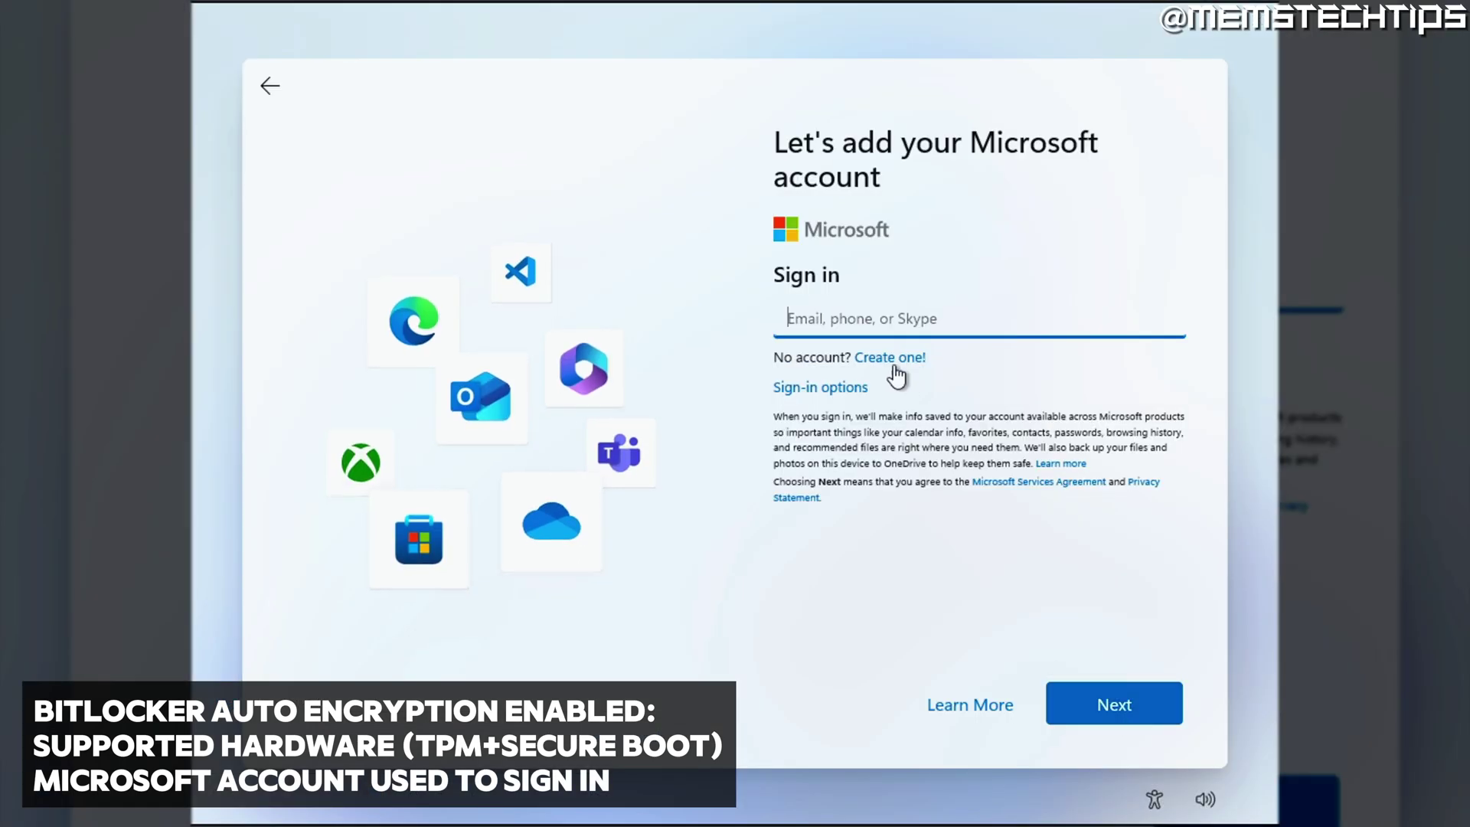
Step: Sign in during setup with the Microsoft account e-mail and password
{"action": "left_click", "coordinate": [1127, 312]}
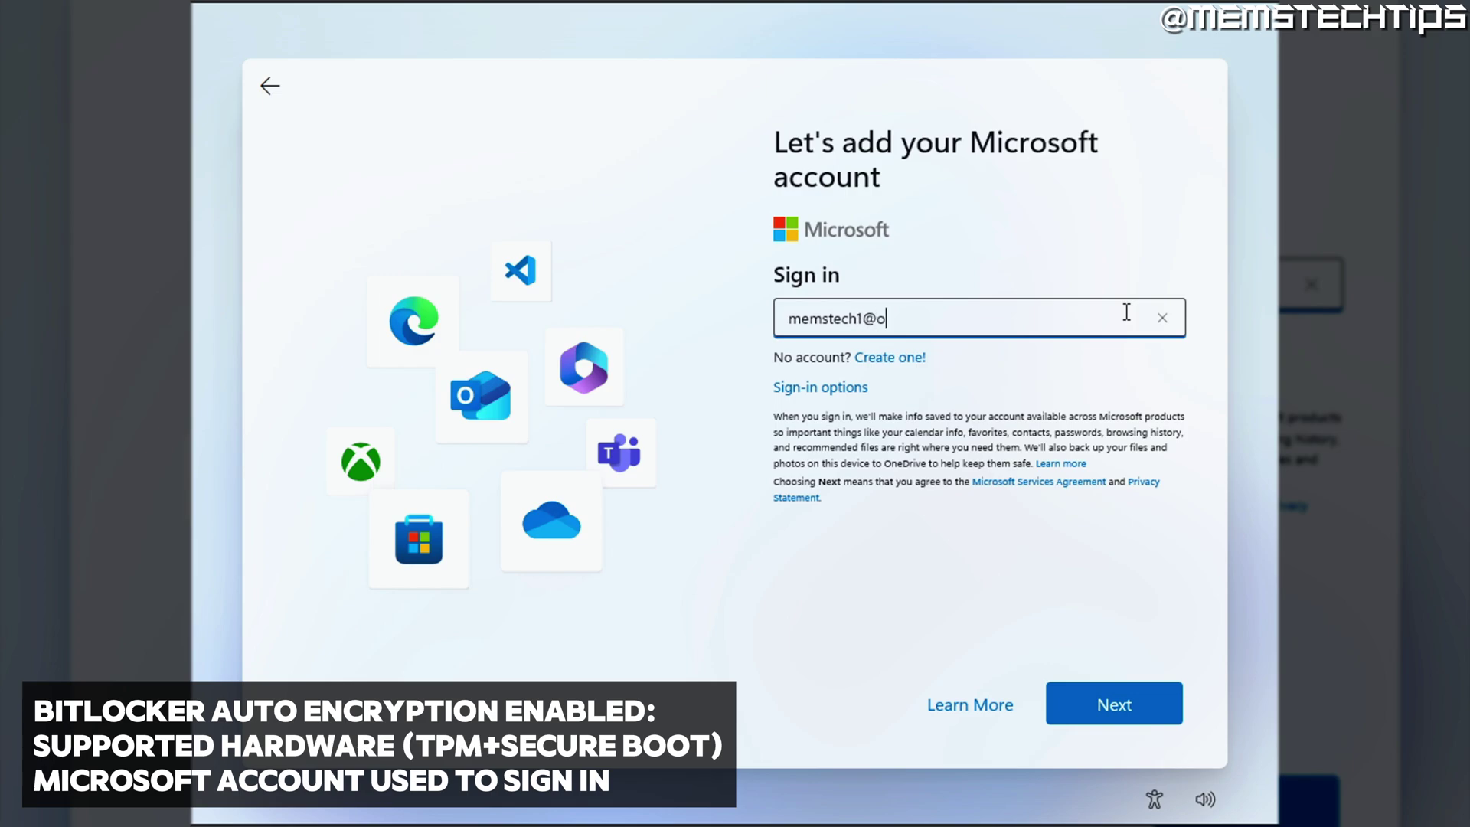
{"action": "key", "text": "Return"}
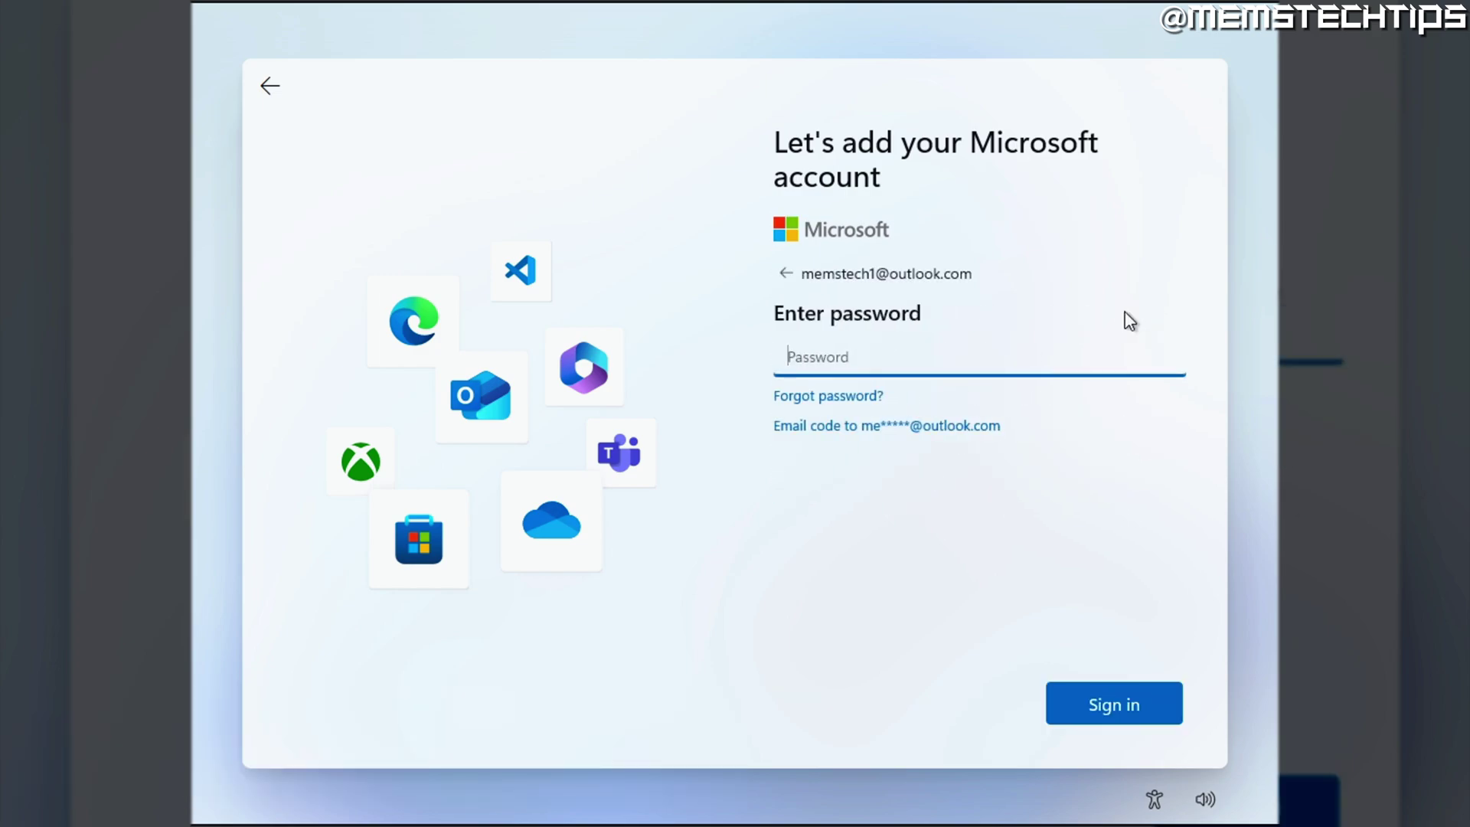
{"action": "type", "text": "••"}
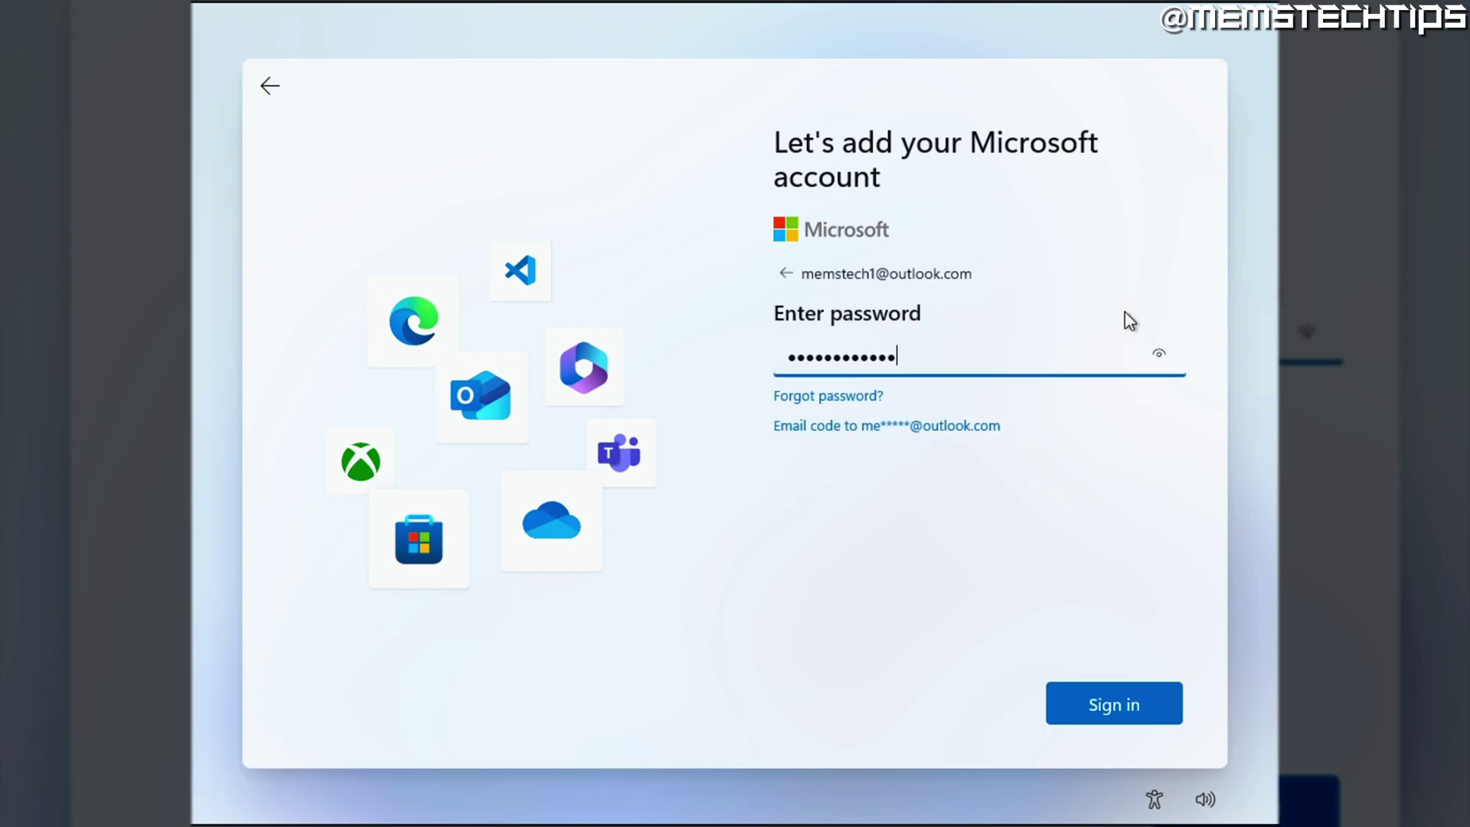
{"action": "type", "text": "••••••••••••"}
{"action": "key", "text": "Return"}
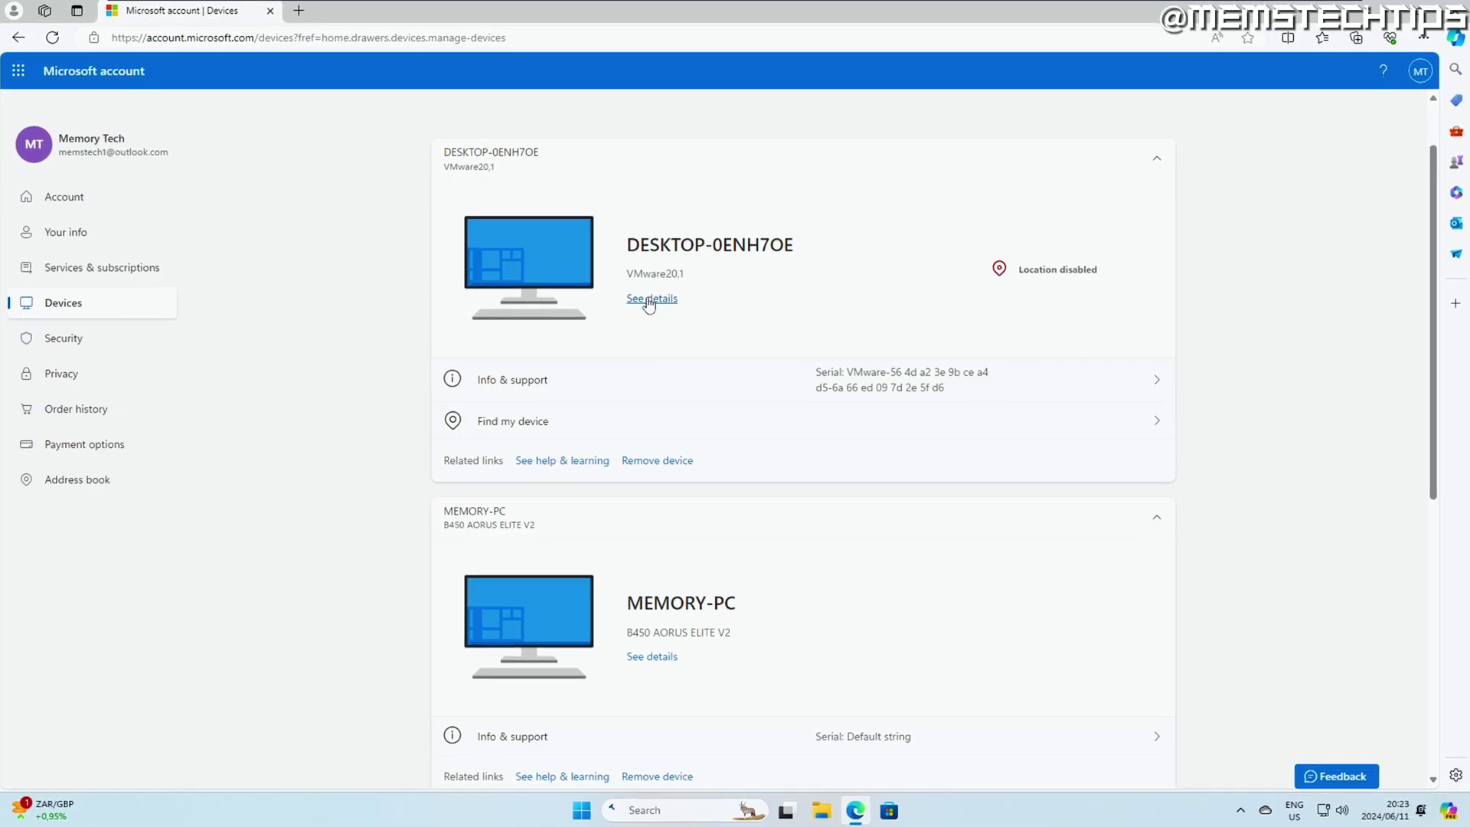
Step: Open DESKTOP-0ENH7OE's BitLocker data protection card, then continue setup with 'I don't have internet'
{"action": "left_click", "coordinate": [648, 300]}
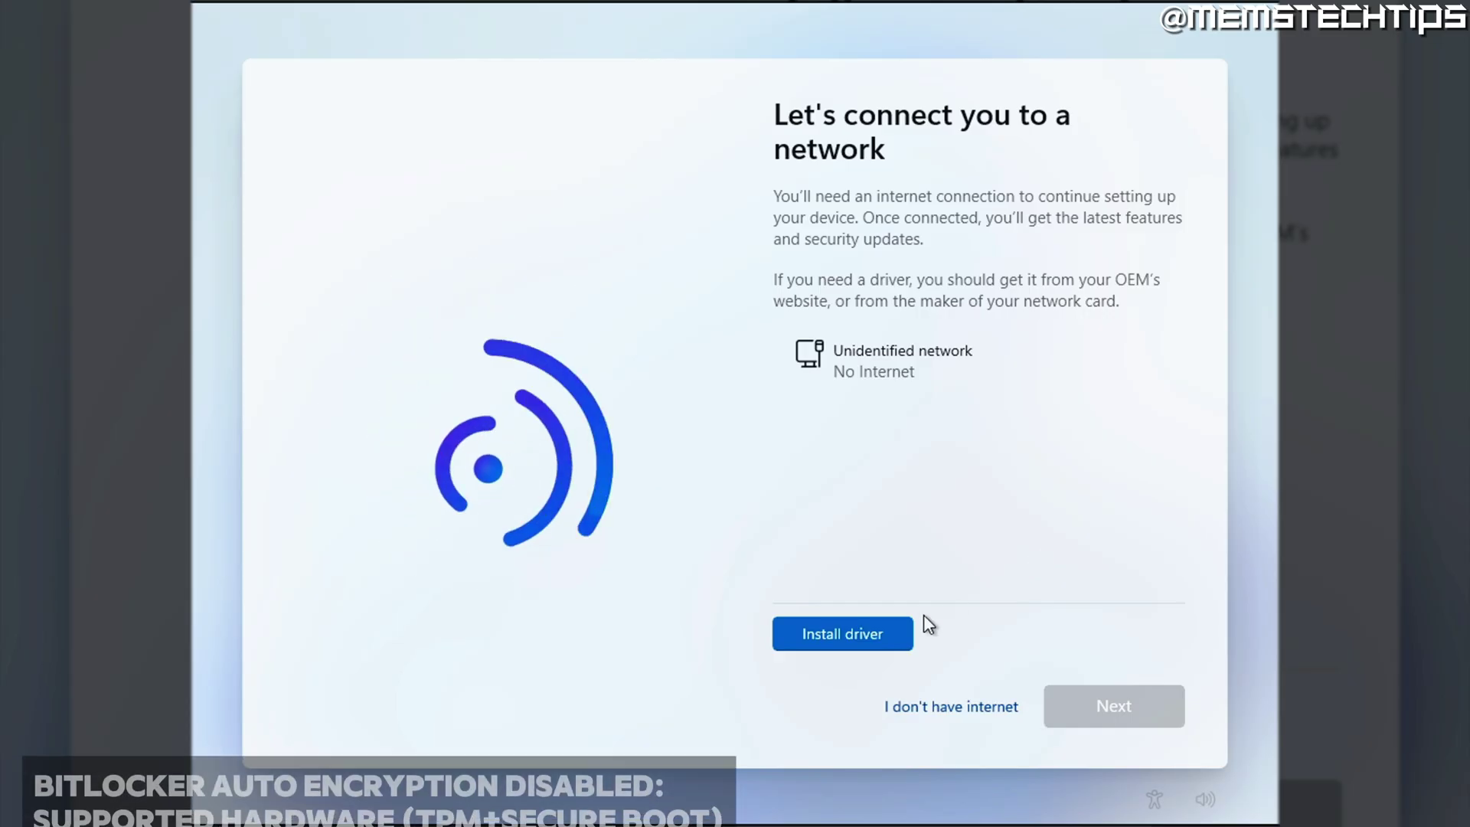
{"action": "left_click", "coordinate": [949, 708]}
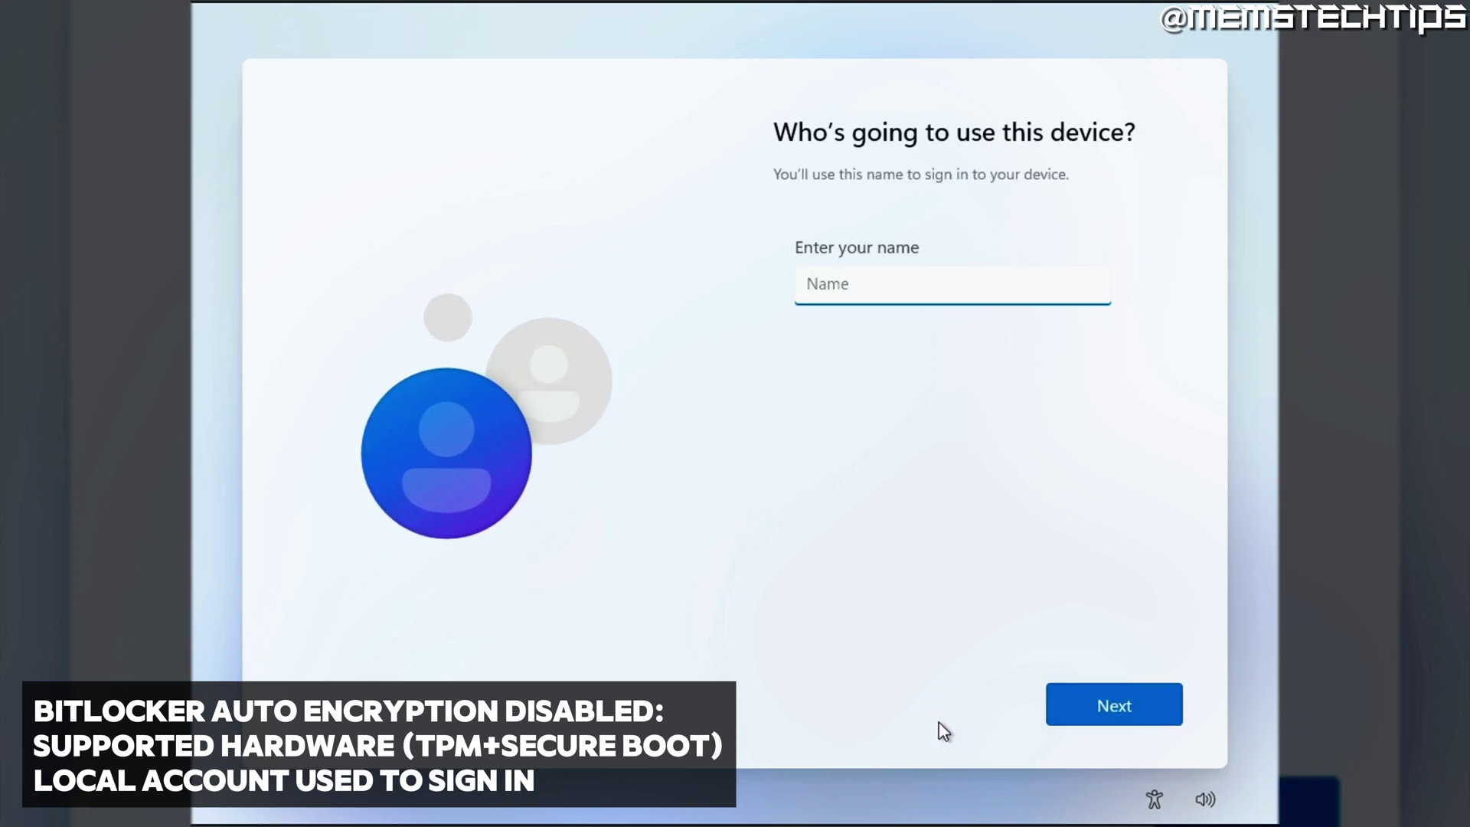
Step: Create the local account 'memory', then open BitLocker Drive Encryption showing C: encrypting
{"action": "type", "text": "memory"}
{"action": "left_click", "coordinate": [1168, 705]}
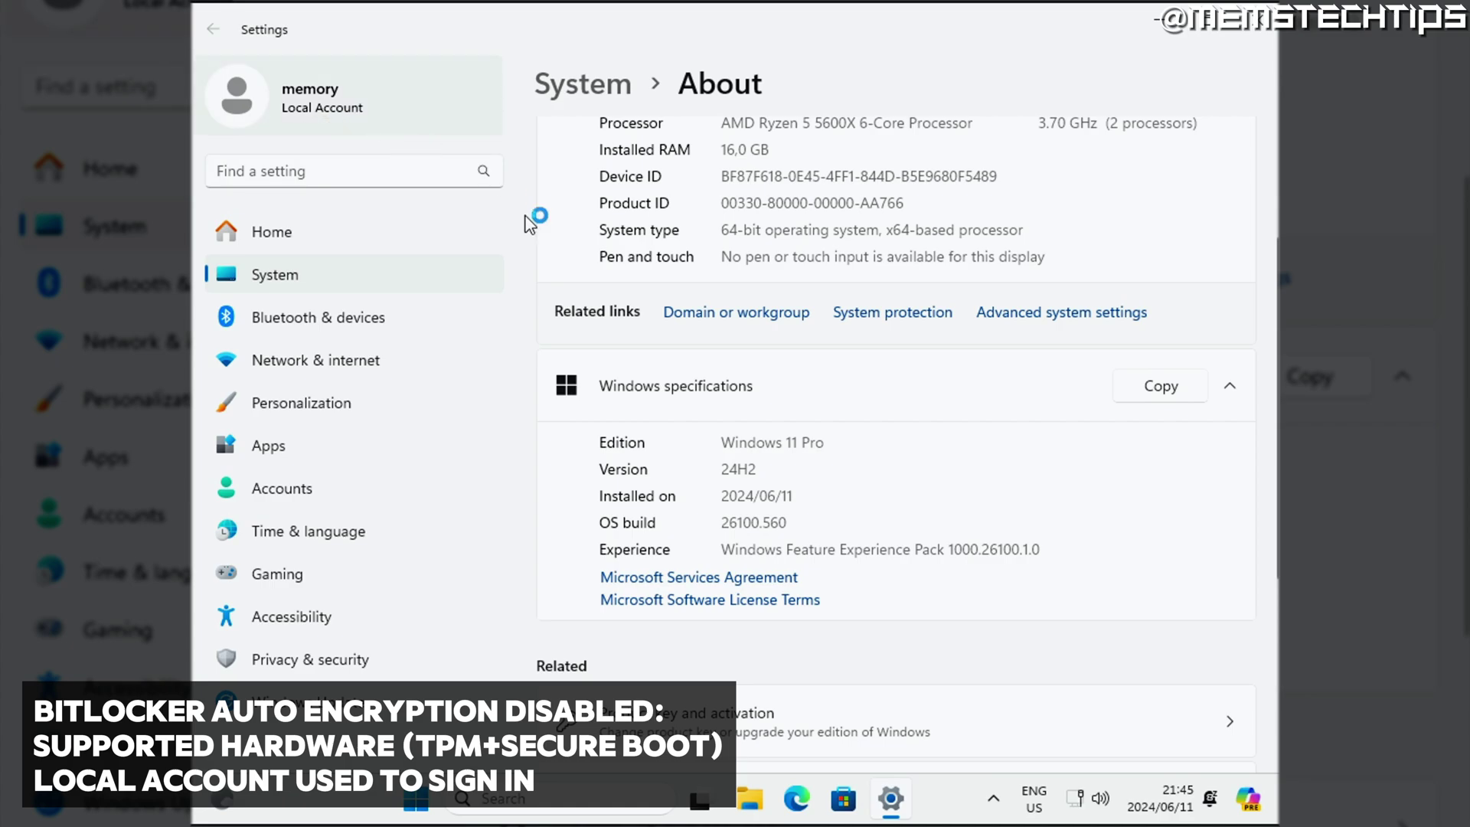
{"action": "scroll", "coordinate": [968, 354], "scroll_direction": "down", "scroll_amount": 10}
{"action": "left_click", "coordinate": [1149, 618]}
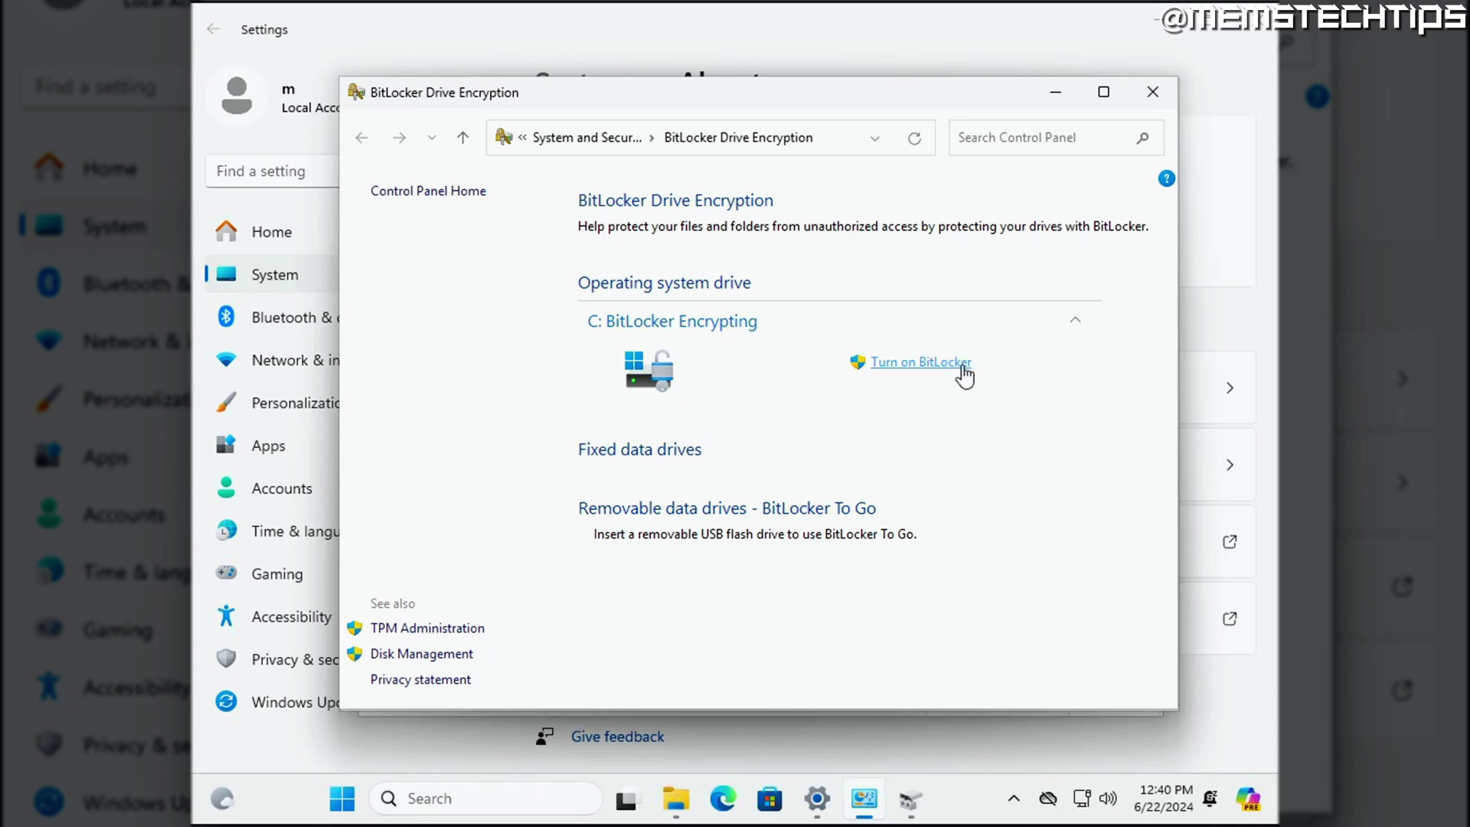
Step: In File Explorer's This PC, inspect the actions menu for Local Disk (C:)
{"action": "left_click", "coordinate": [676, 799]}
{"action": "left_click", "coordinate": [609, 314]}
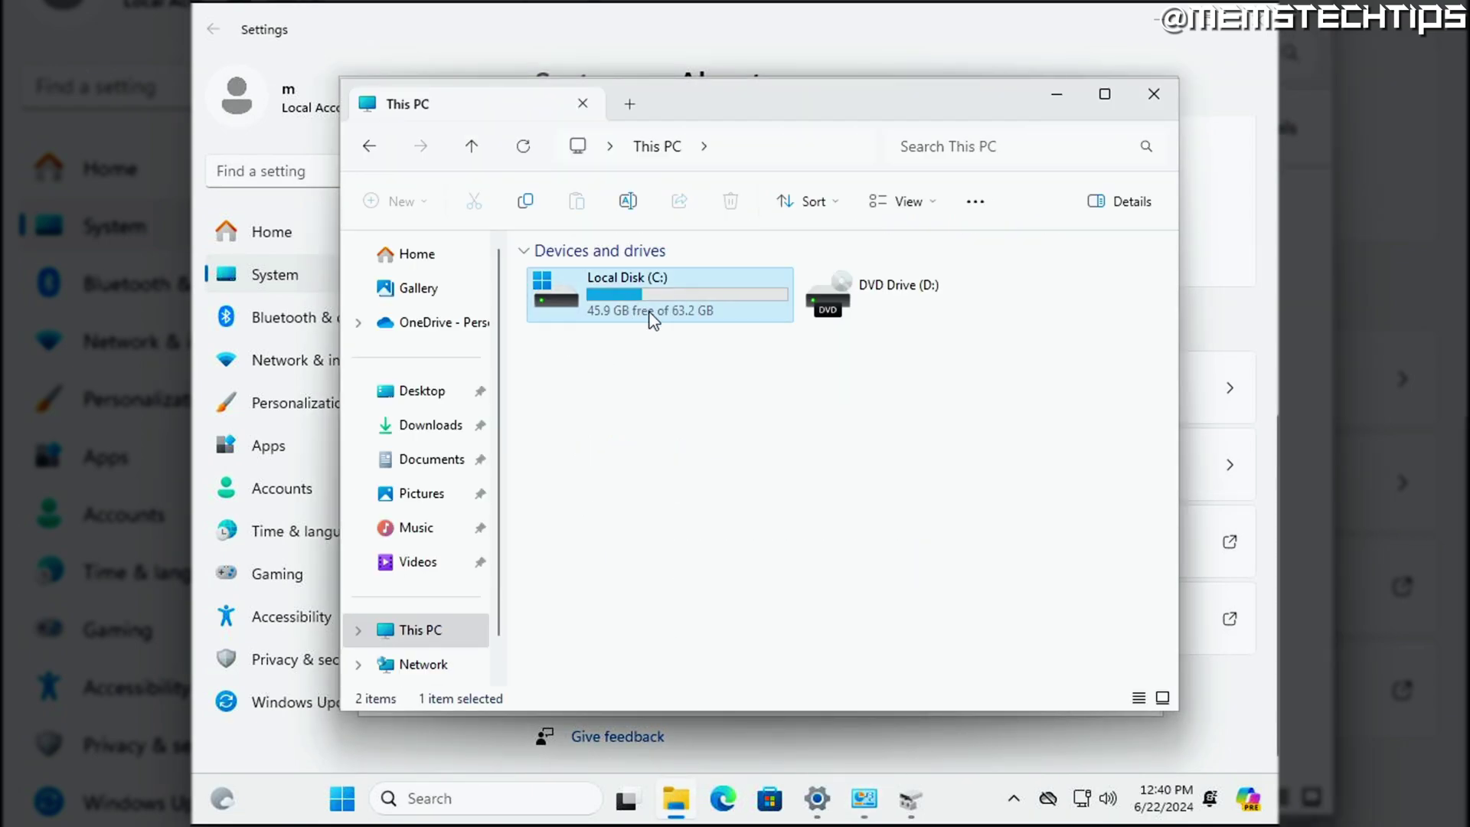
{"action": "right_click", "coordinate": [700, 291]}
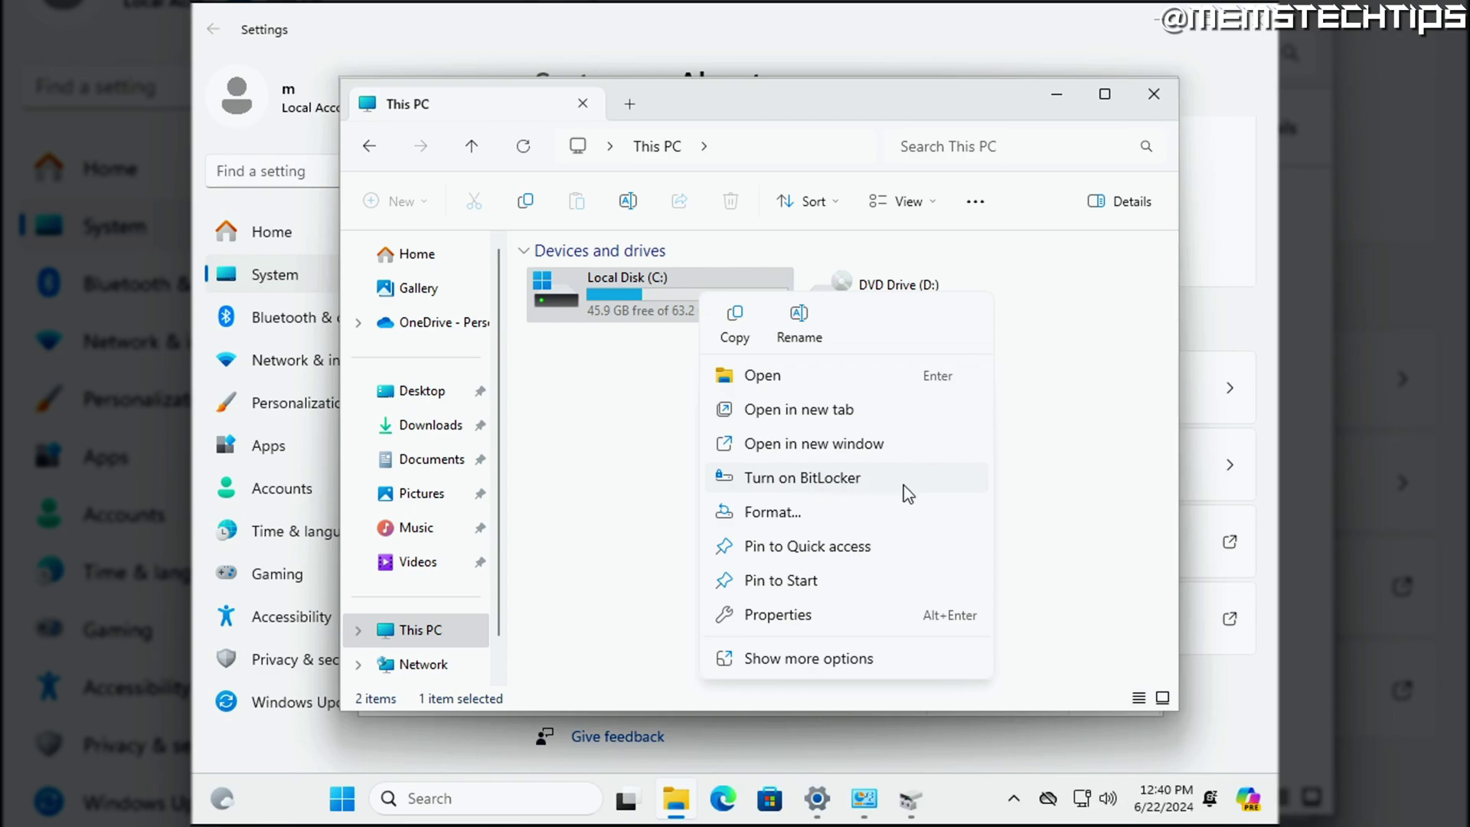
{"action": "left_click", "coordinate": [642, 478]}
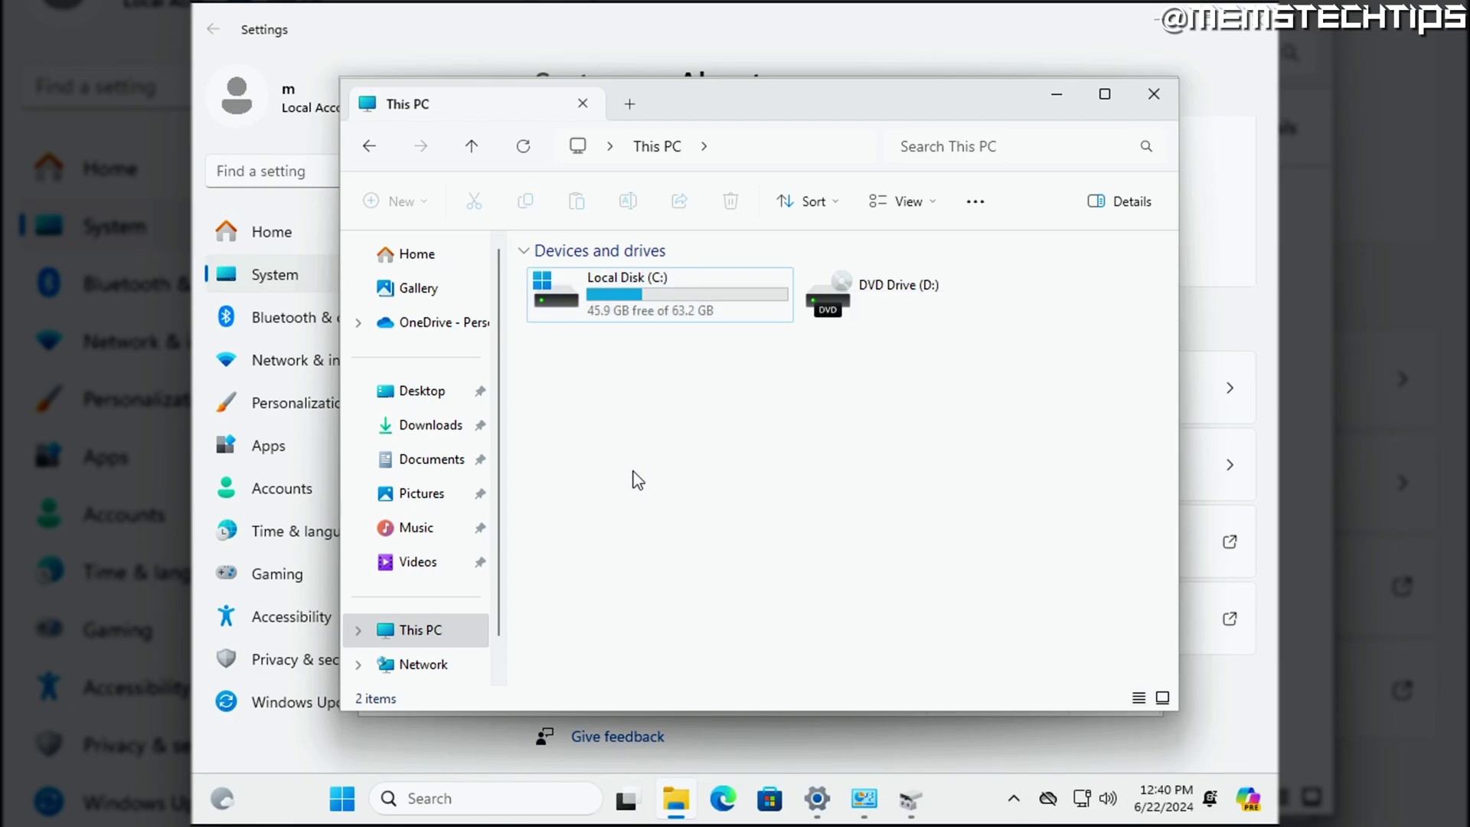
Step: In Disk Management, check that the (C:) partition is BitLocker Encrypted
{"action": "left_click", "coordinate": [916, 801]}
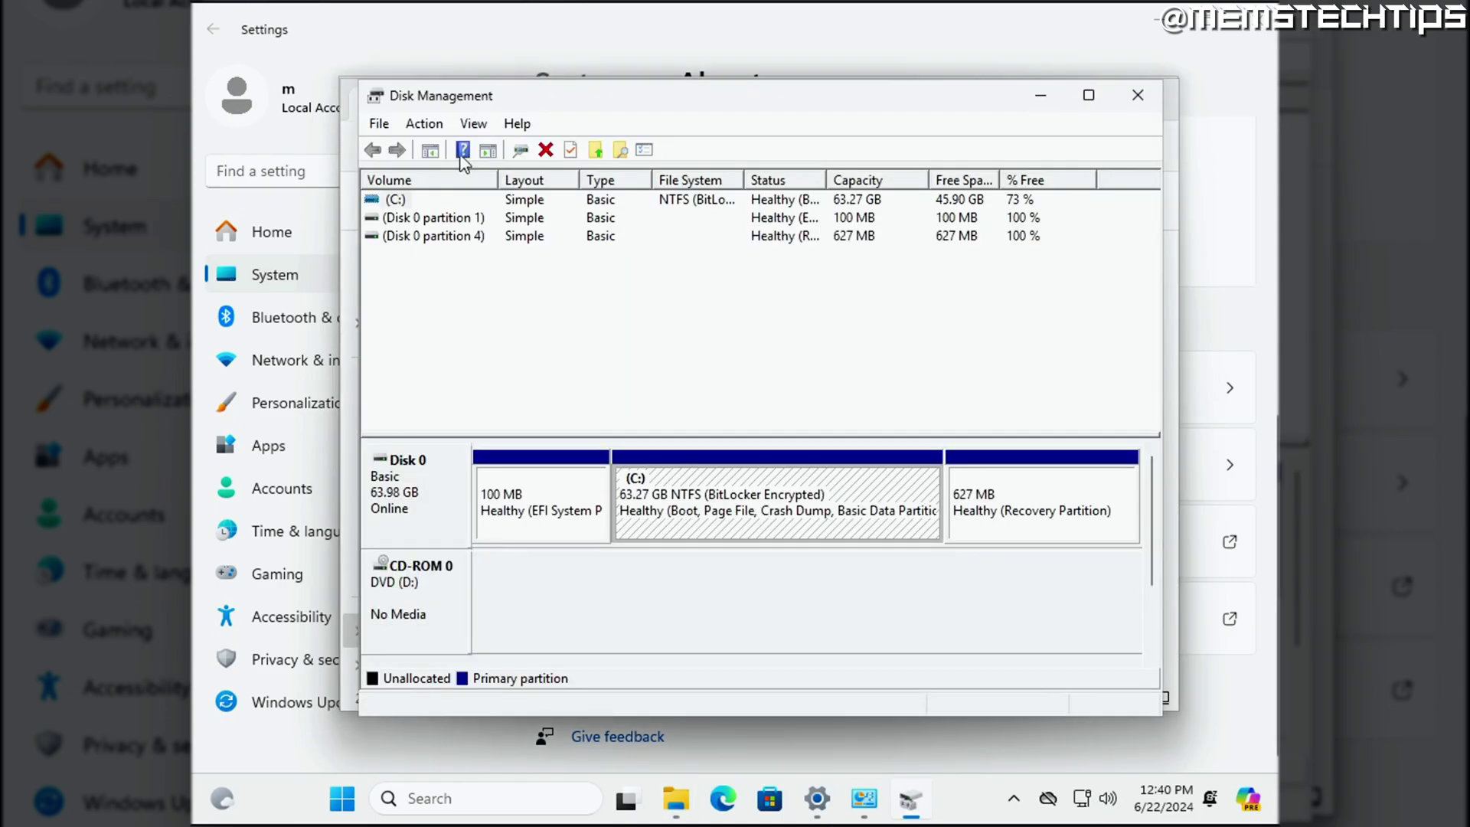
{"action": "left_click", "coordinate": [397, 201]}
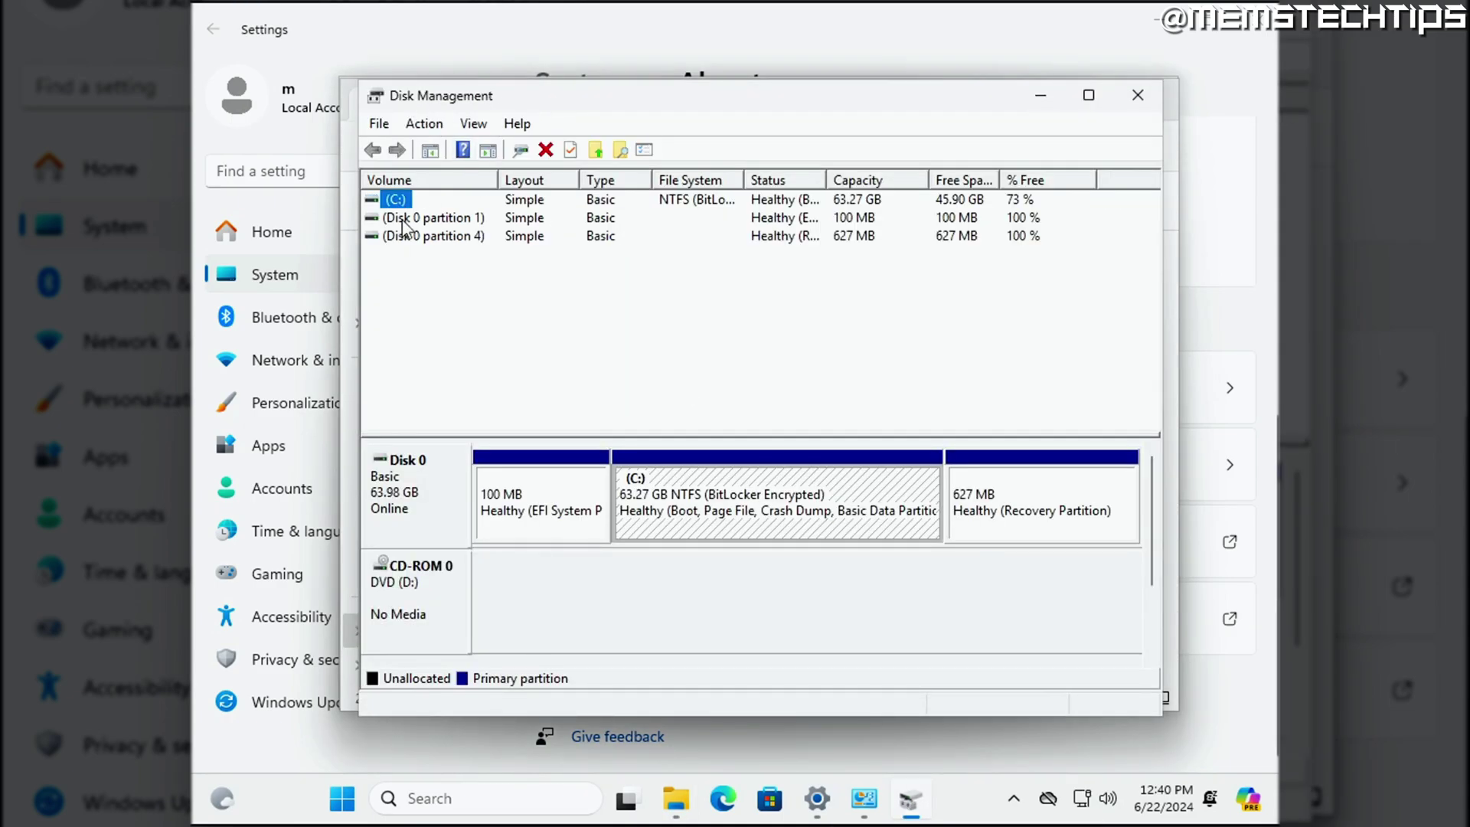
{"action": "left_click", "coordinate": [726, 510]}
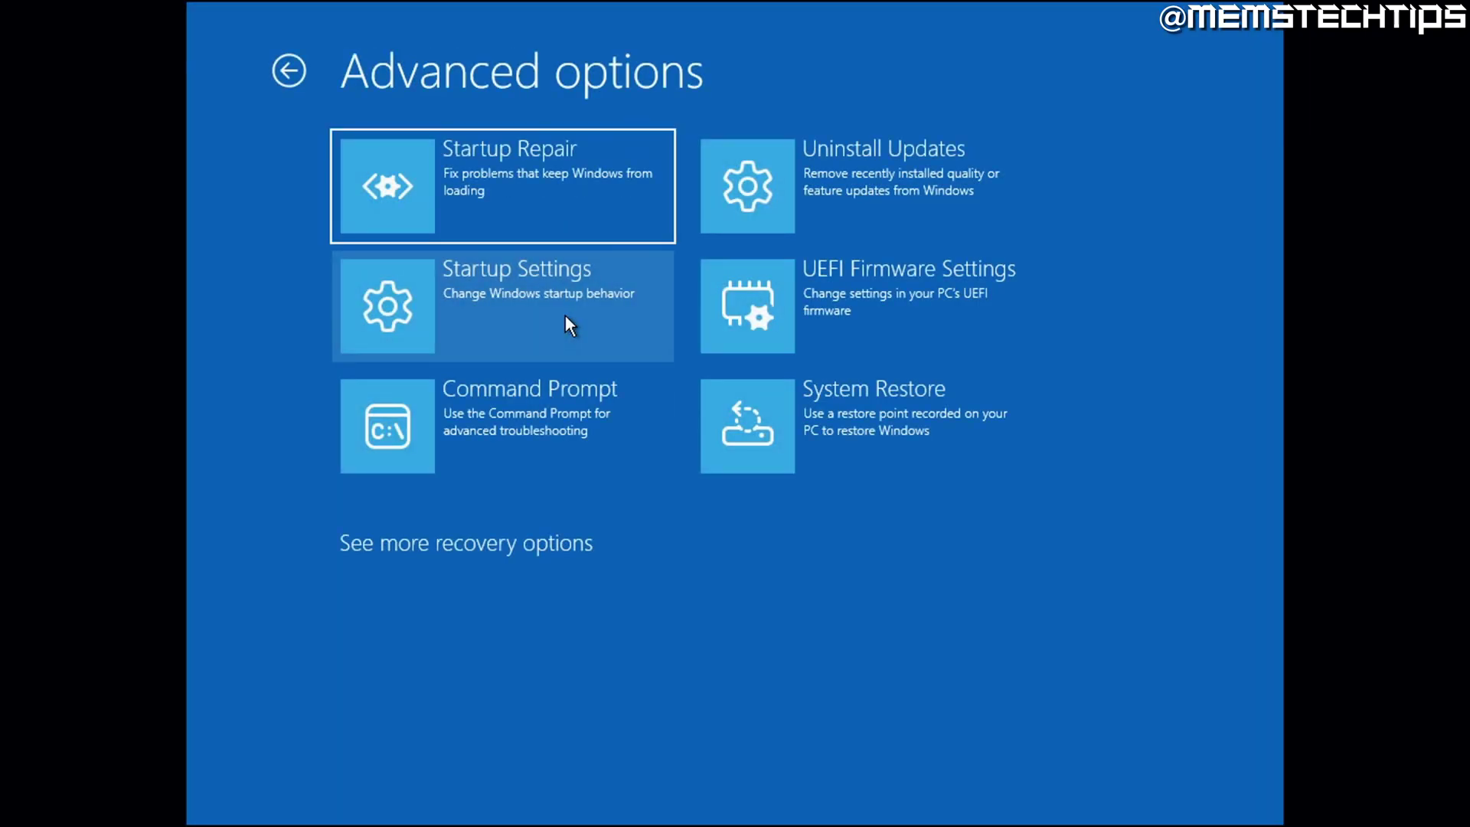
Step: In the recovery Command Prompt, switch to C: and run dir to list its contents
{"action": "left_click", "coordinate": [566, 418]}
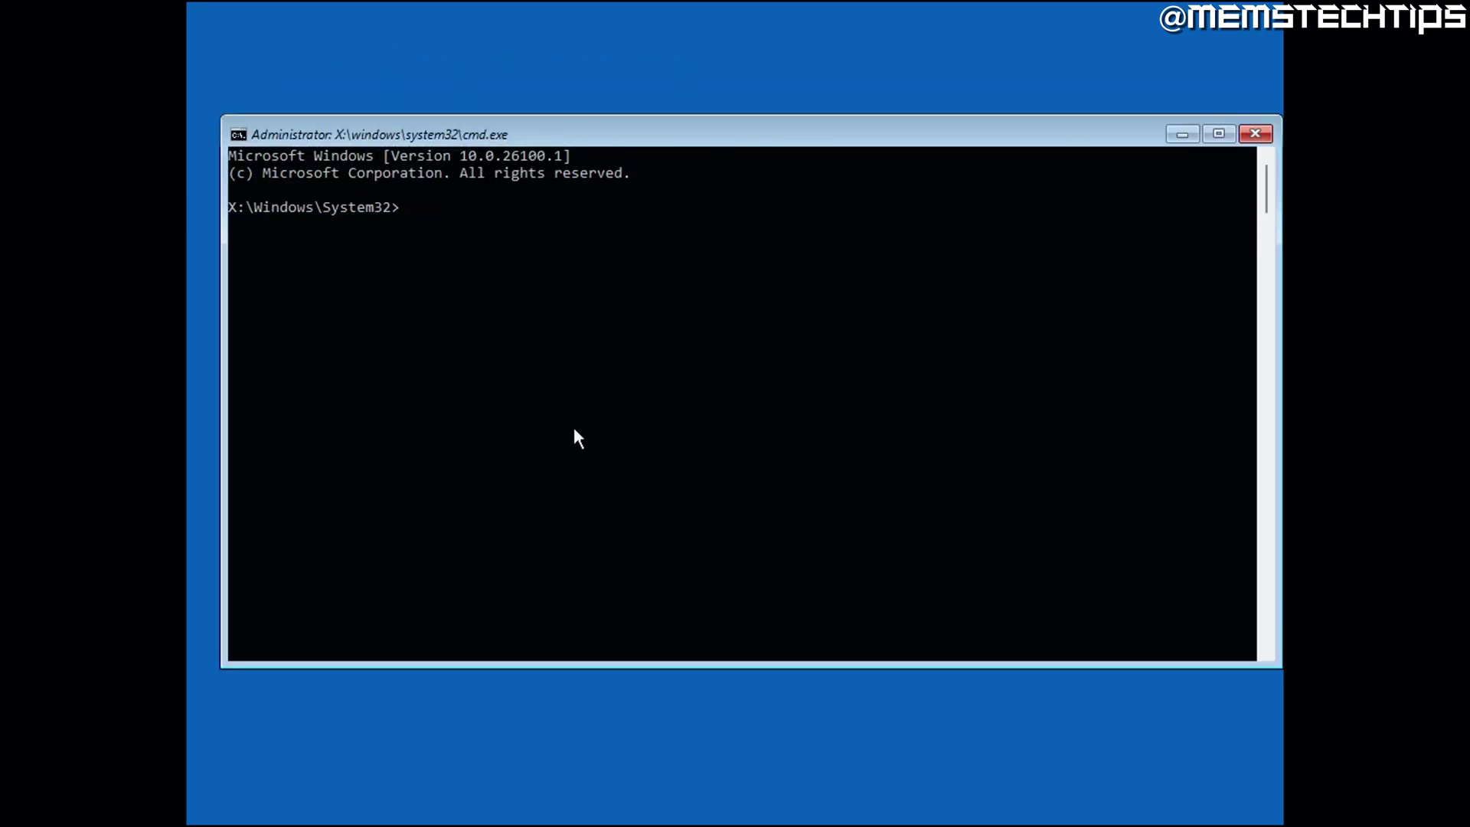
{"action": "type", "text": "c:"}
{"action": "key", "text": "Return"}
{"action": "type", "text": "dir"}
{"action": "key", "text": "Return"}
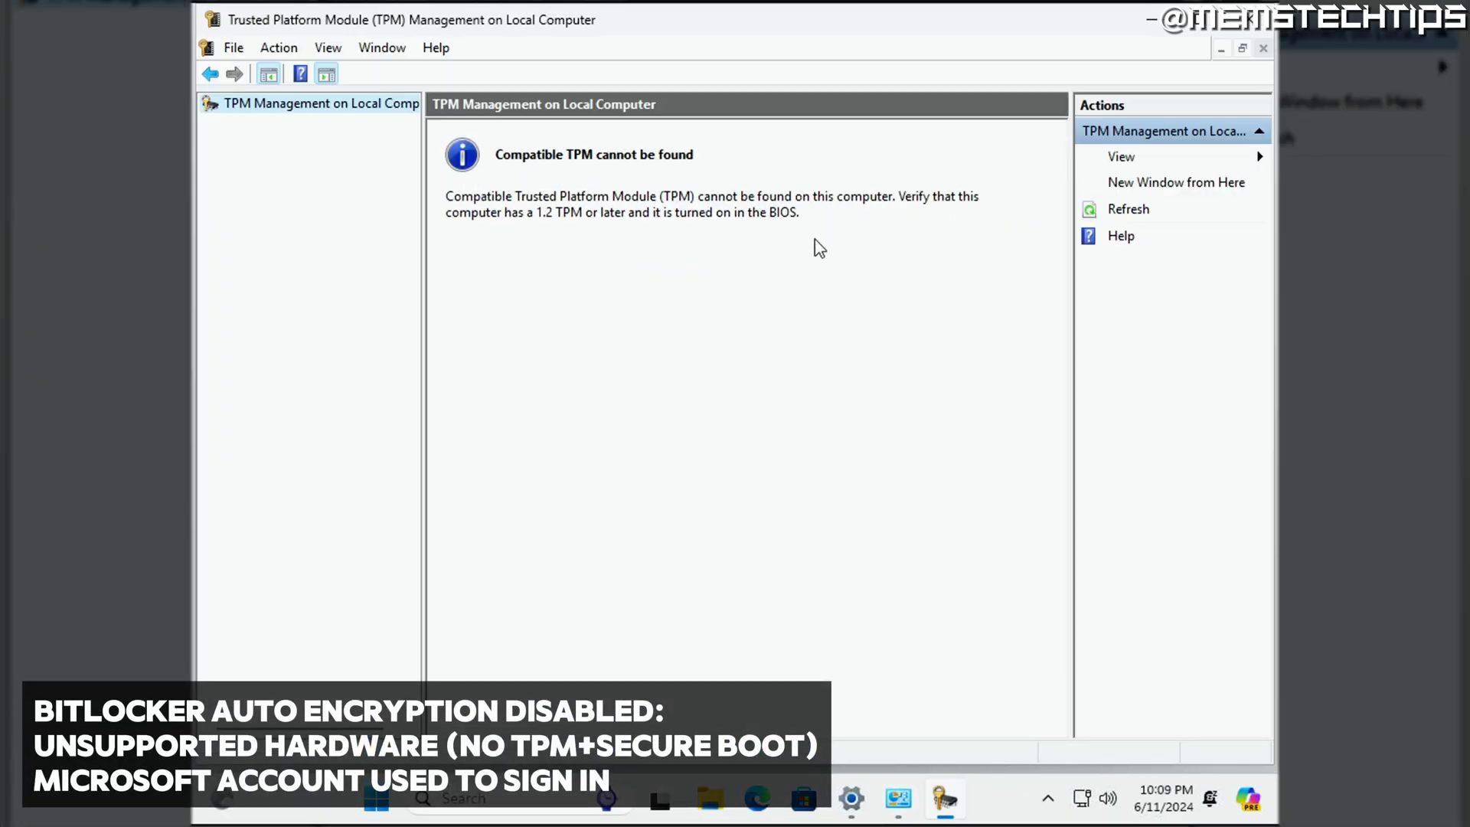
Step: Close TPM Management after 'Compatible TPM cannot be found' and enter the Microsoft account credentials
{"action": "left_click", "coordinate": [1249, 20]}
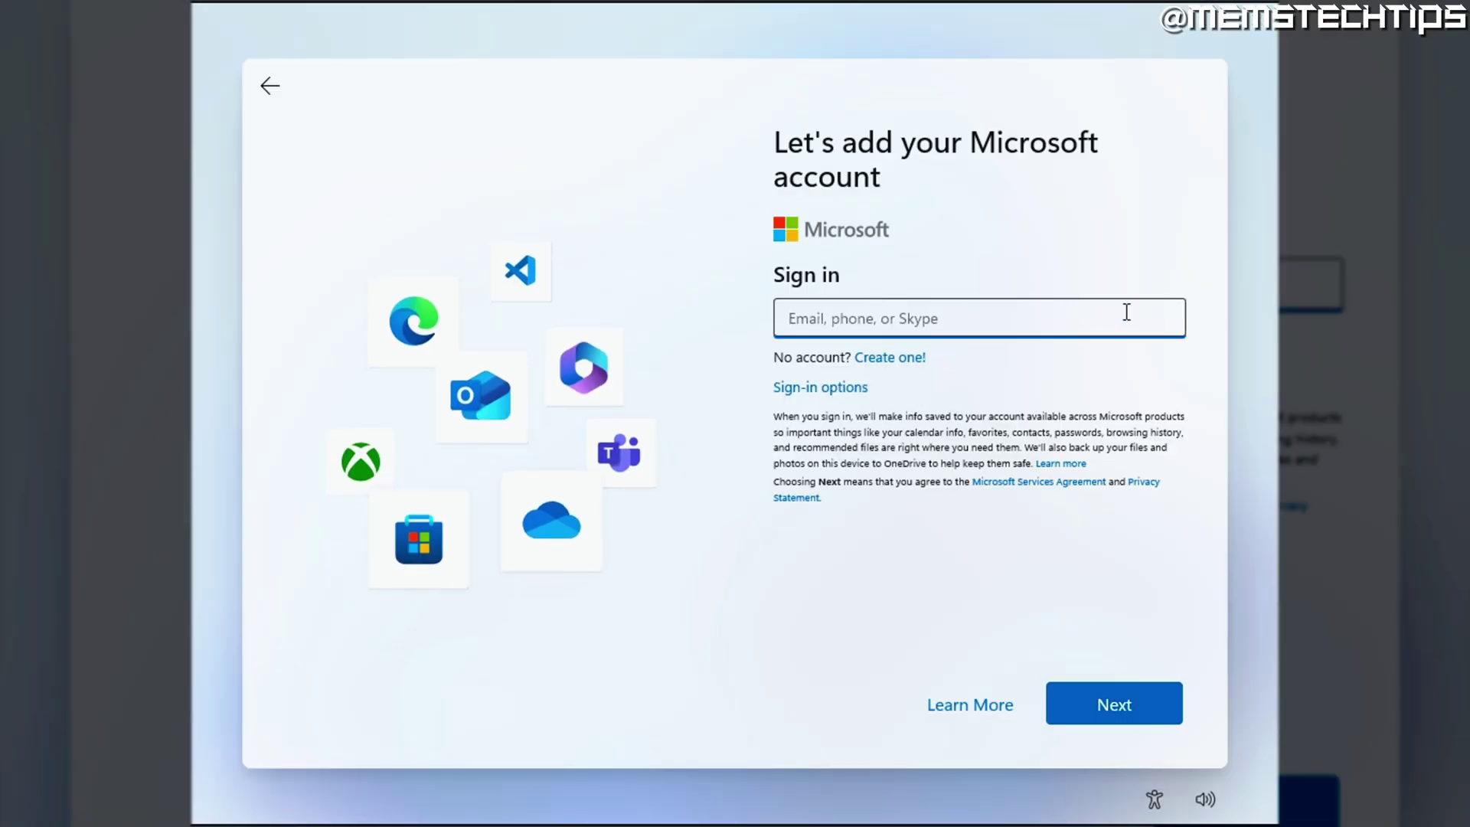
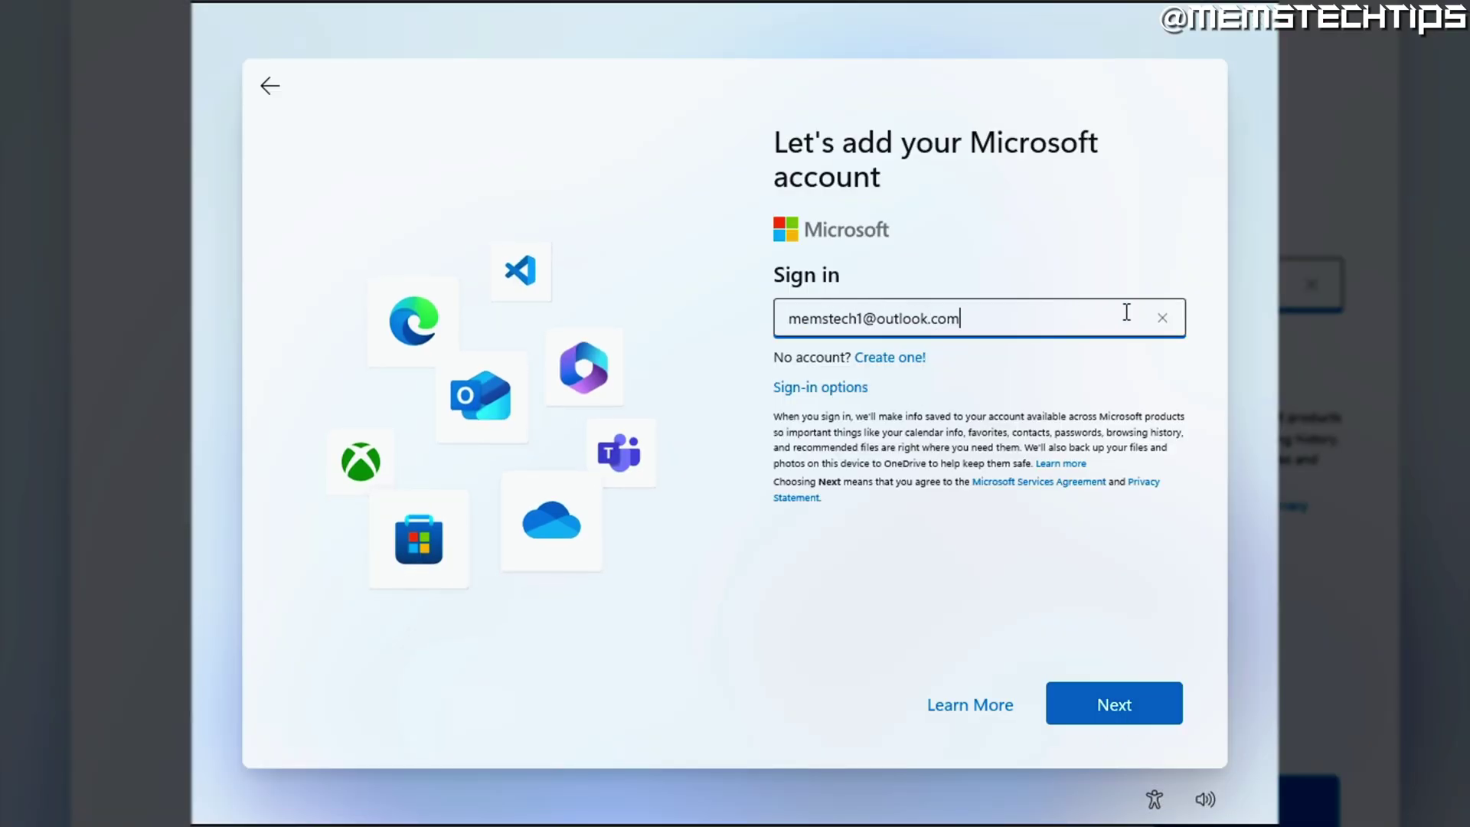
{"action": "key", "text": "Return"}
{"action": "type", "text": "••••••••••••••"}
{"action": "key", "text": "Return"}
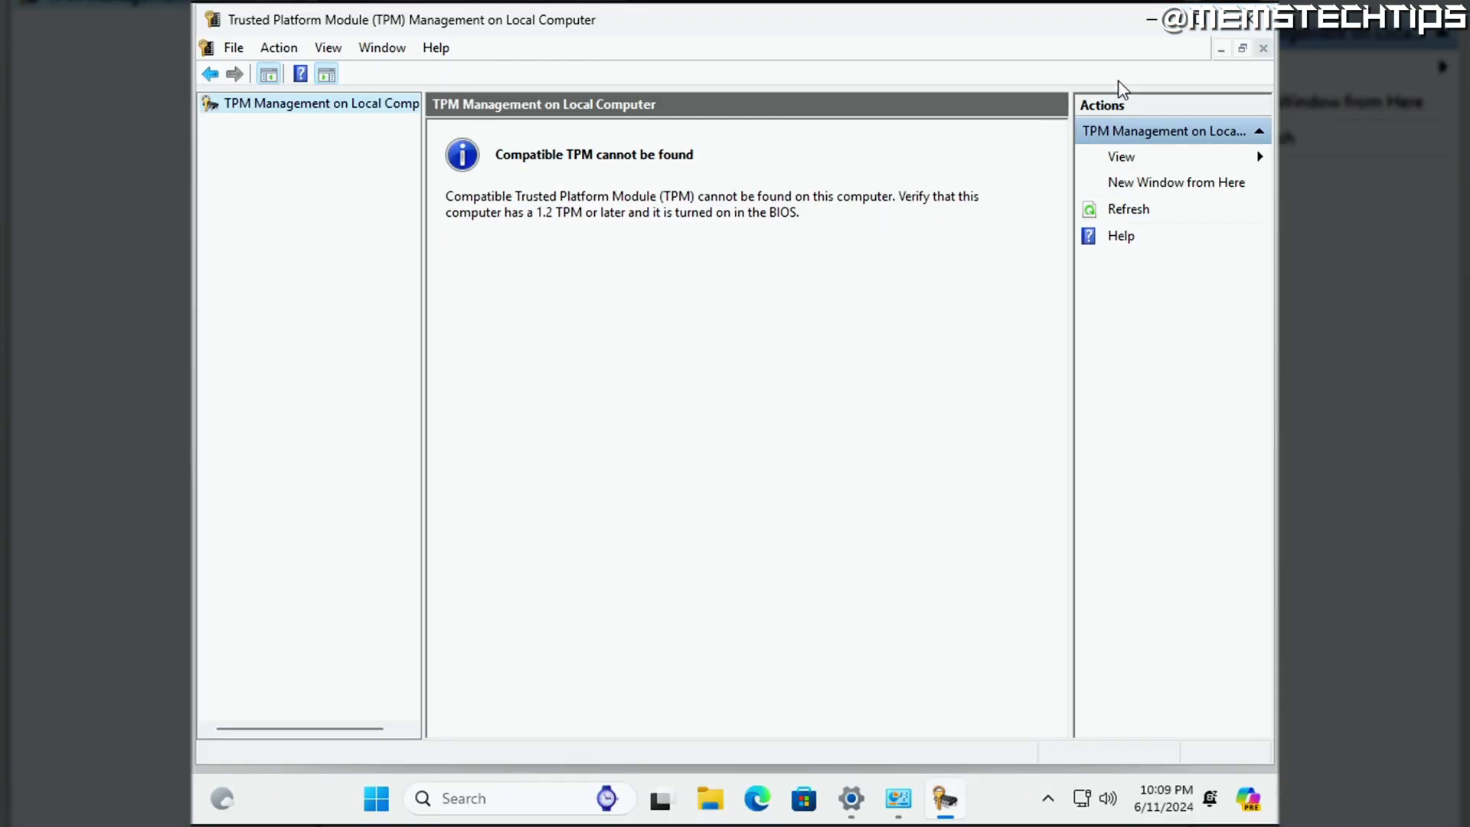
{"action": "left_click", "coordinate": [1251, 28]}
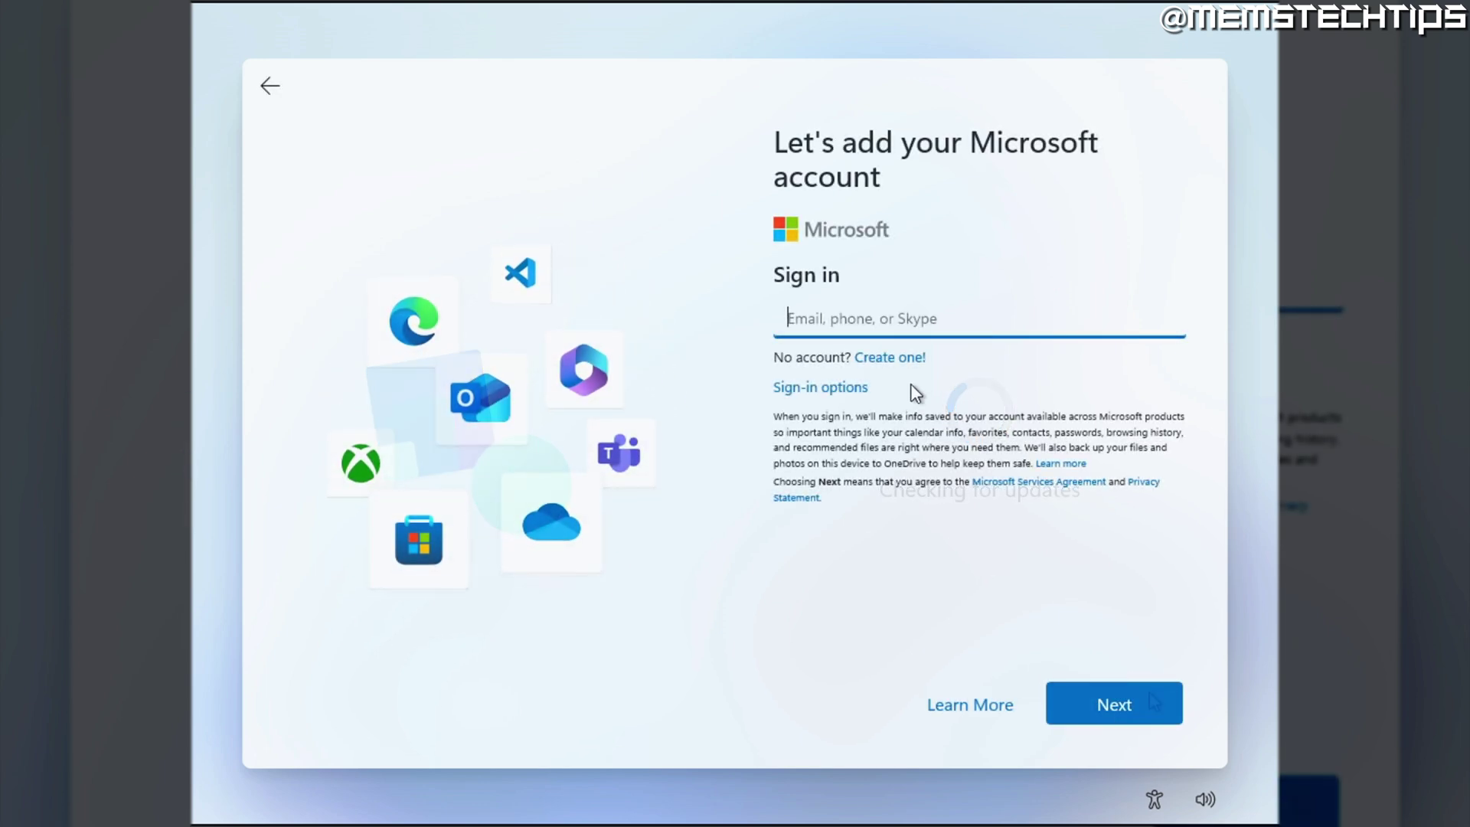
{"action": "left_click", "coordinate": [1126, 312]}
Step: Submit the Microsoft account e-mail and password, then open BitLocker from Settings > System > About
{"action": "key", "text": "Return"}
{"action": "type", "text": "••••••••••"}
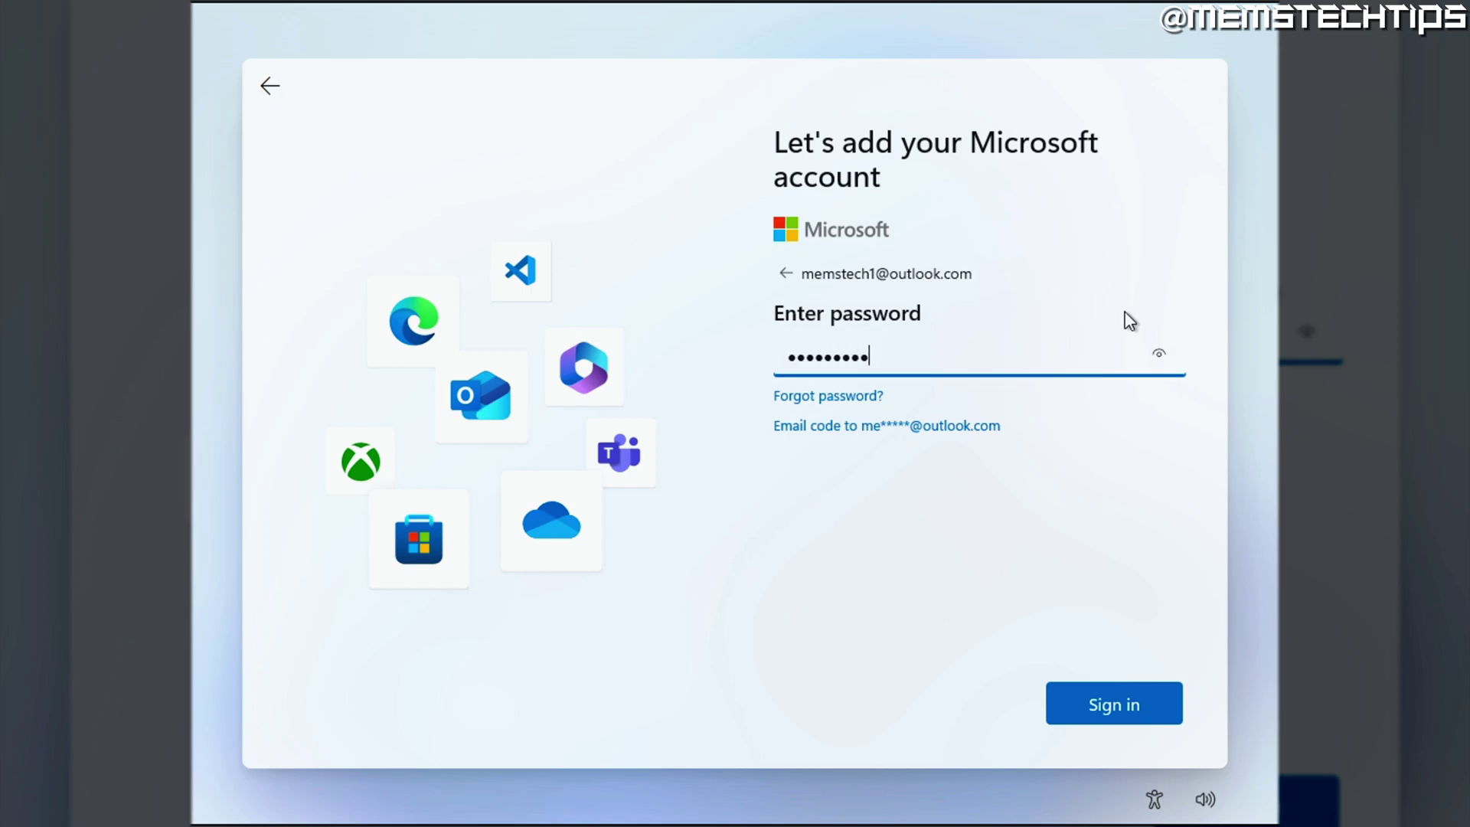
{"action": "key", "text": "Return"}
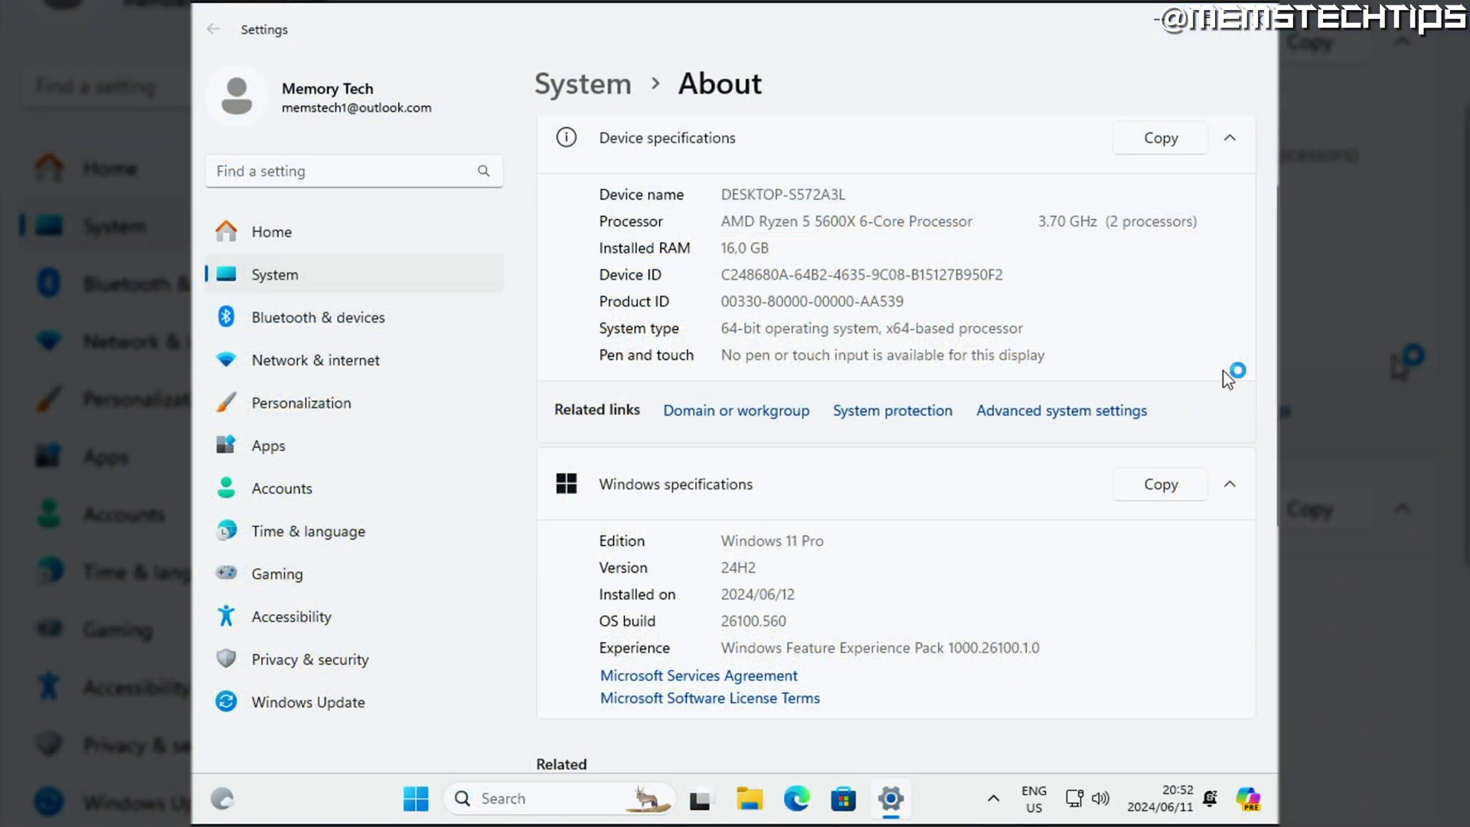
{"action": "scroll", "coordinate": [990, 493], "scroll_direction": "down", "scroll_amount": 5}
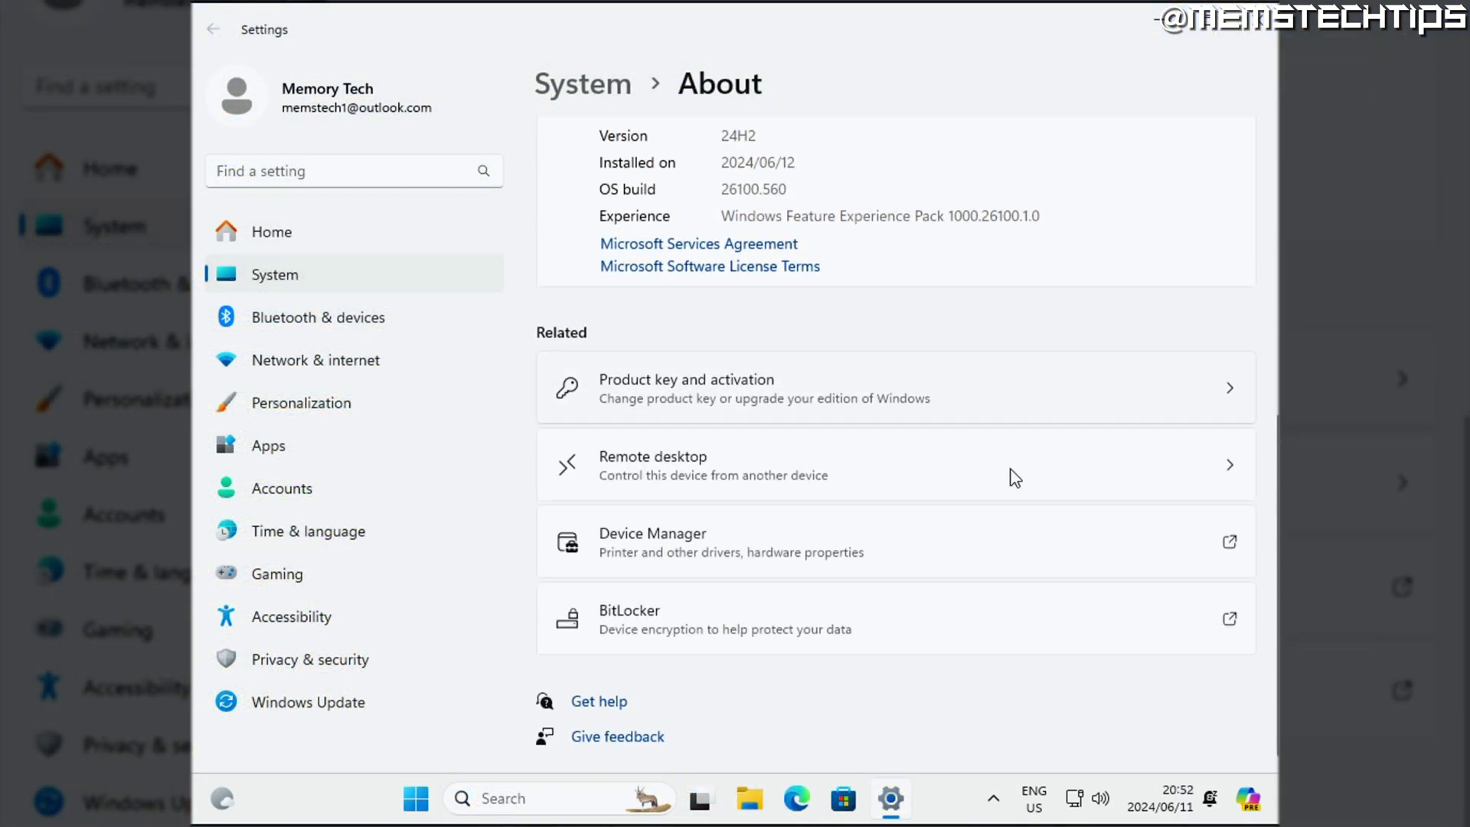
{"action": "left_click", "coordinate": [922, 611]}
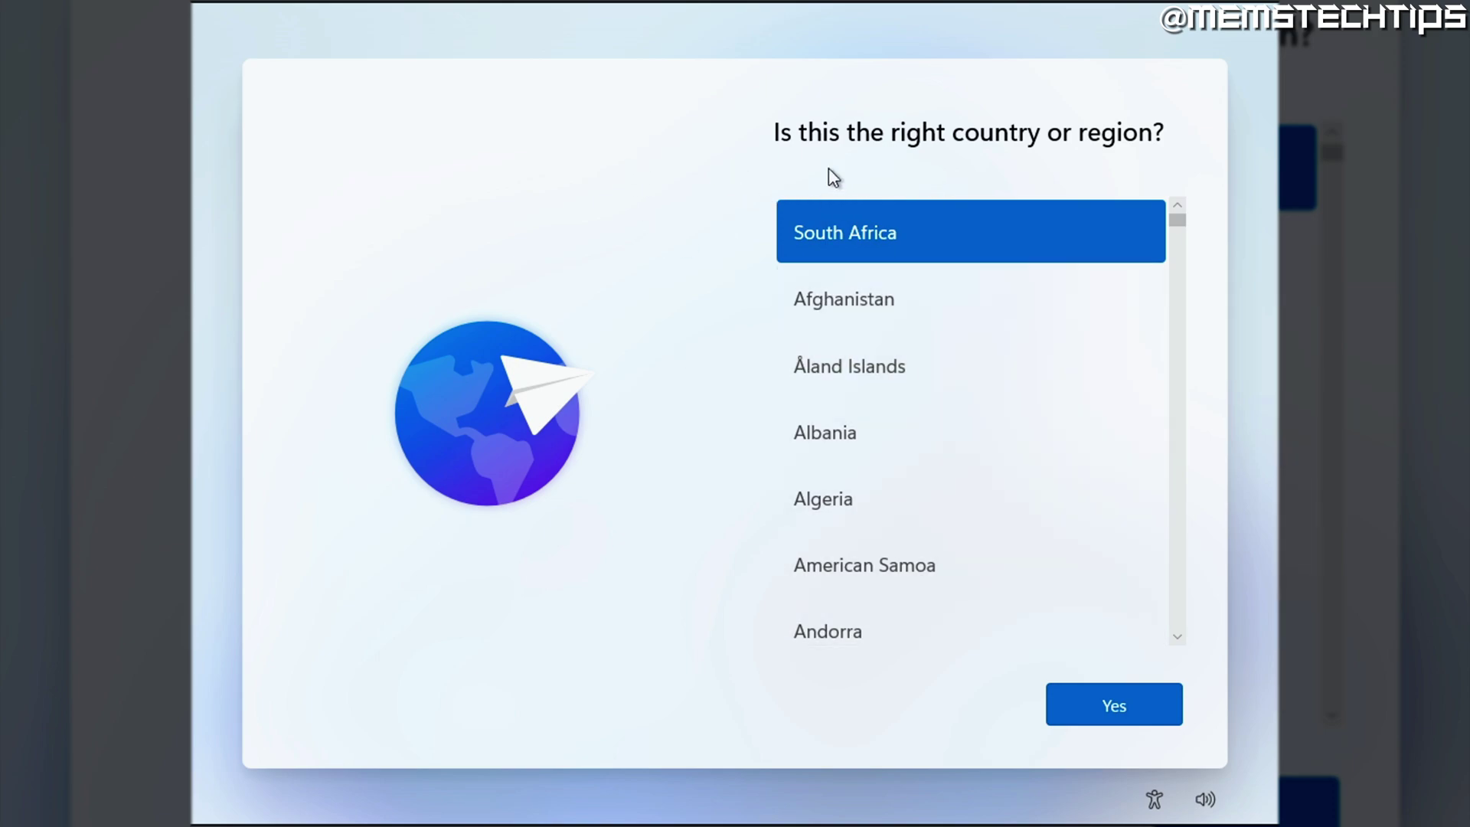
Step: Open a command prompt over setup with Shift+F10 and launch taskmgr.exe
{"action": "key", "text": "shift+F10"}
{"action": "left_click", "coordinate": [472, 280]}
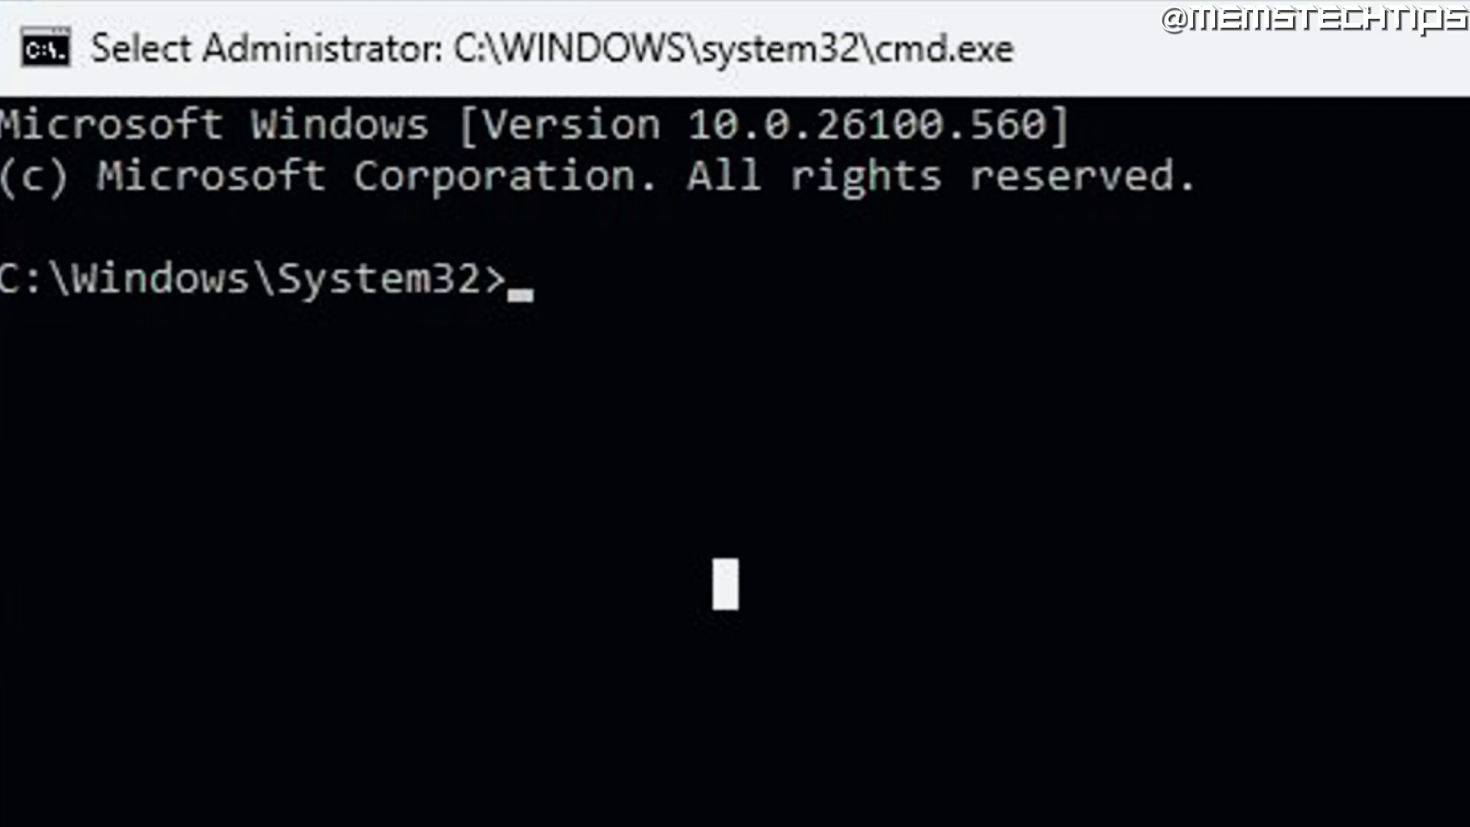
{"action": "type", "text": "taskmg"}
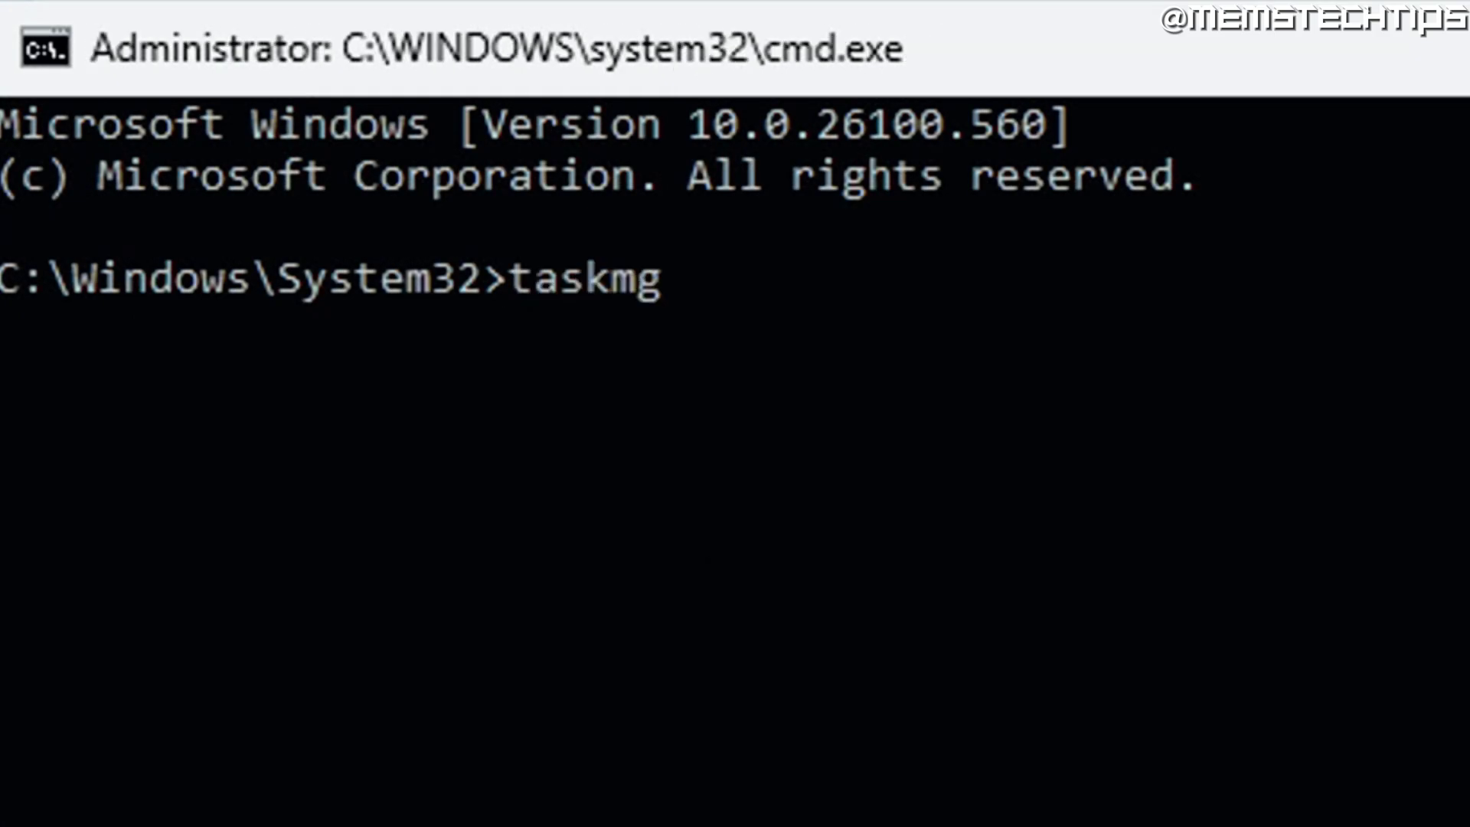
{"action": "type", "text": "r.exe"}
{"action": "key", "text": "Return"}
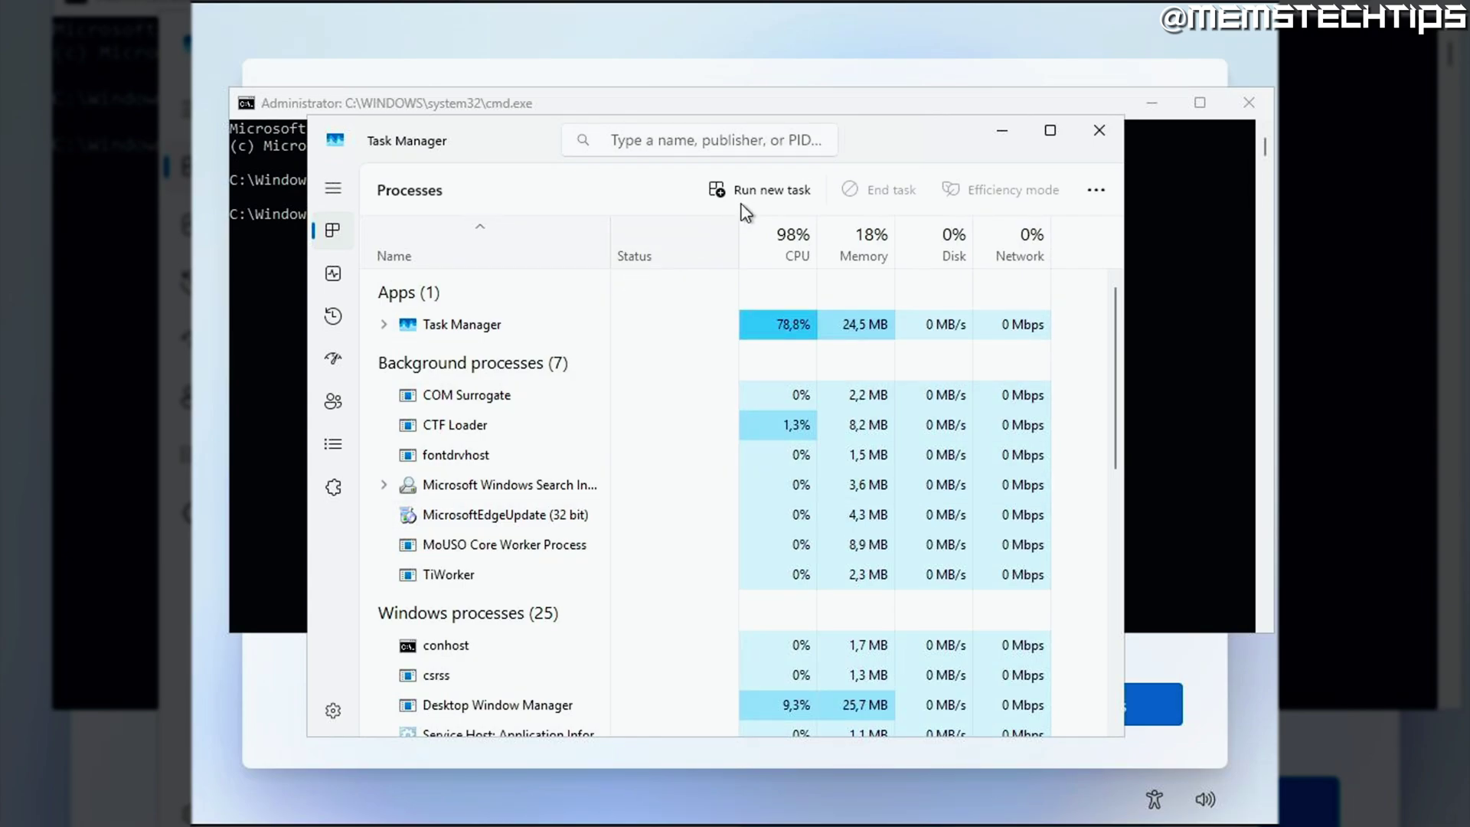
Step: Run 'regedit' as a new Task Manager task with administrative privileges
{"action": "left_click", "coordinate": [758, 189]}
{"action": "type", "text": "regedit"}
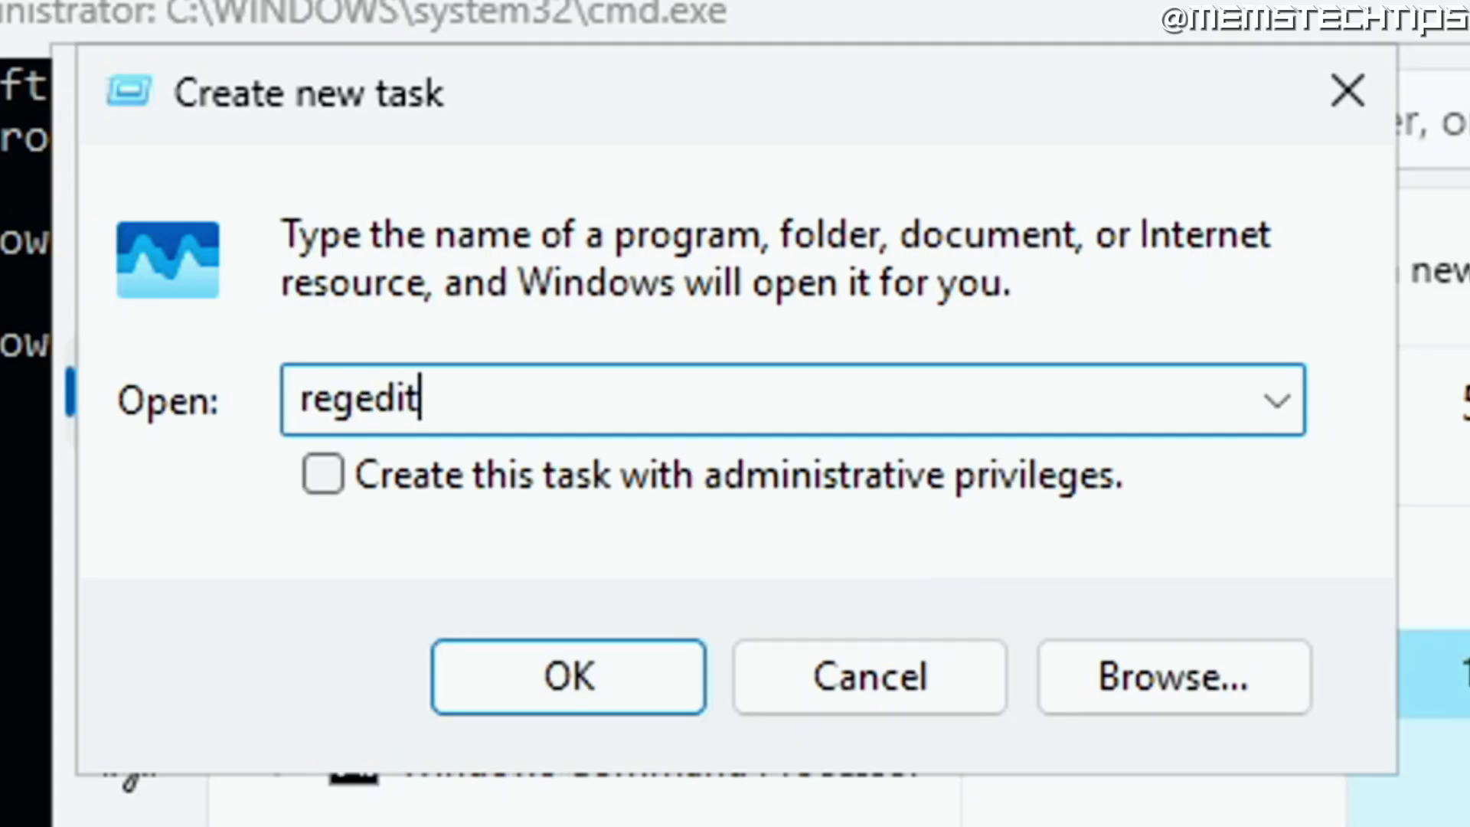
{"action": "left_click", "coordinate": [320, 475]}
{"action": "left_click", "coordinate": [679, 693]}
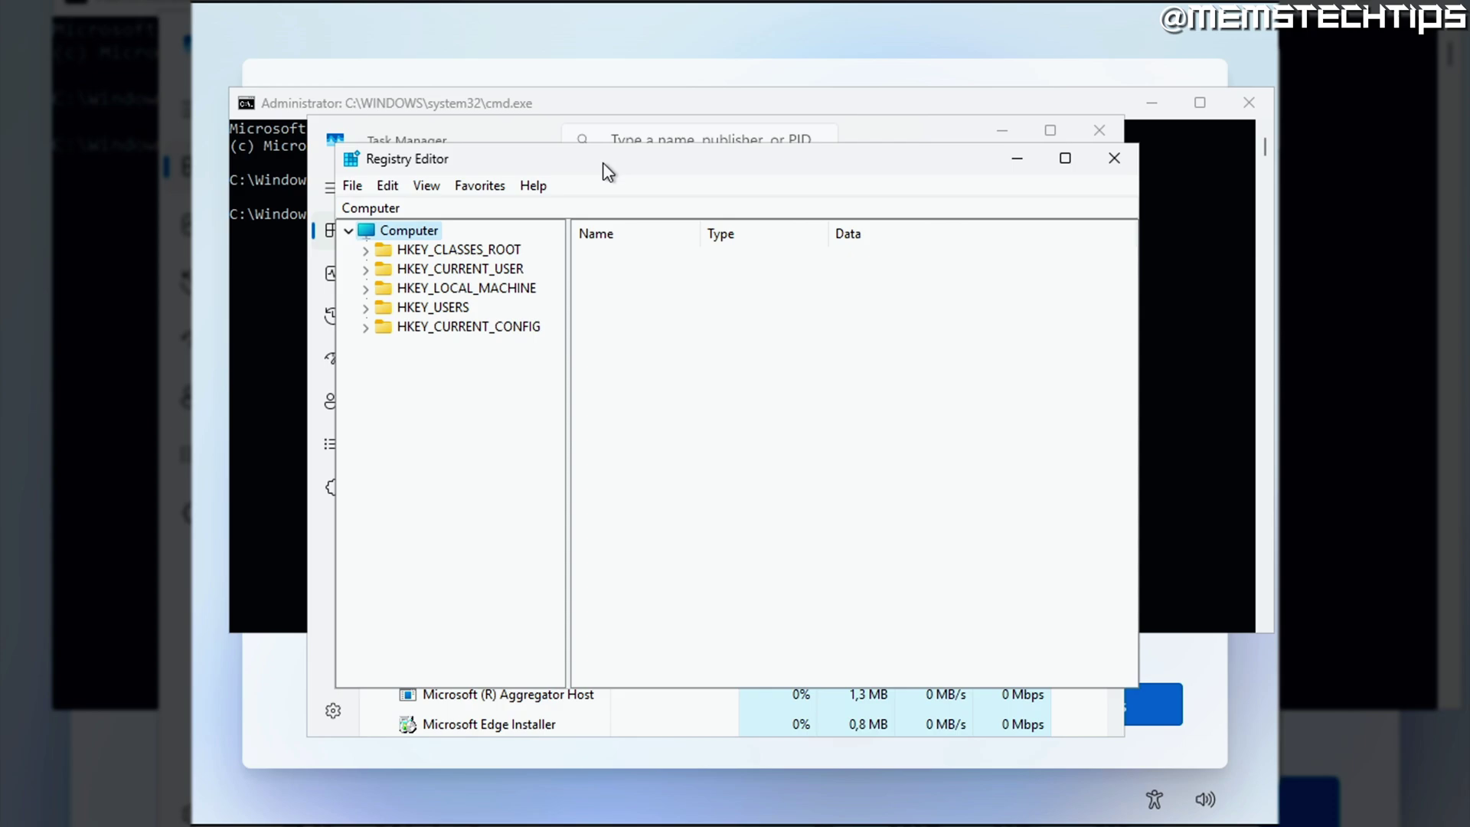
Step: Navigate to HKEY_LOCAL_MACHINE\SYSTEM\CurrentControlSet\Control\BitLocker
{"action": "left_click_drag", "start_coordinate": [604, 163], "coordinate": [583, 127]}
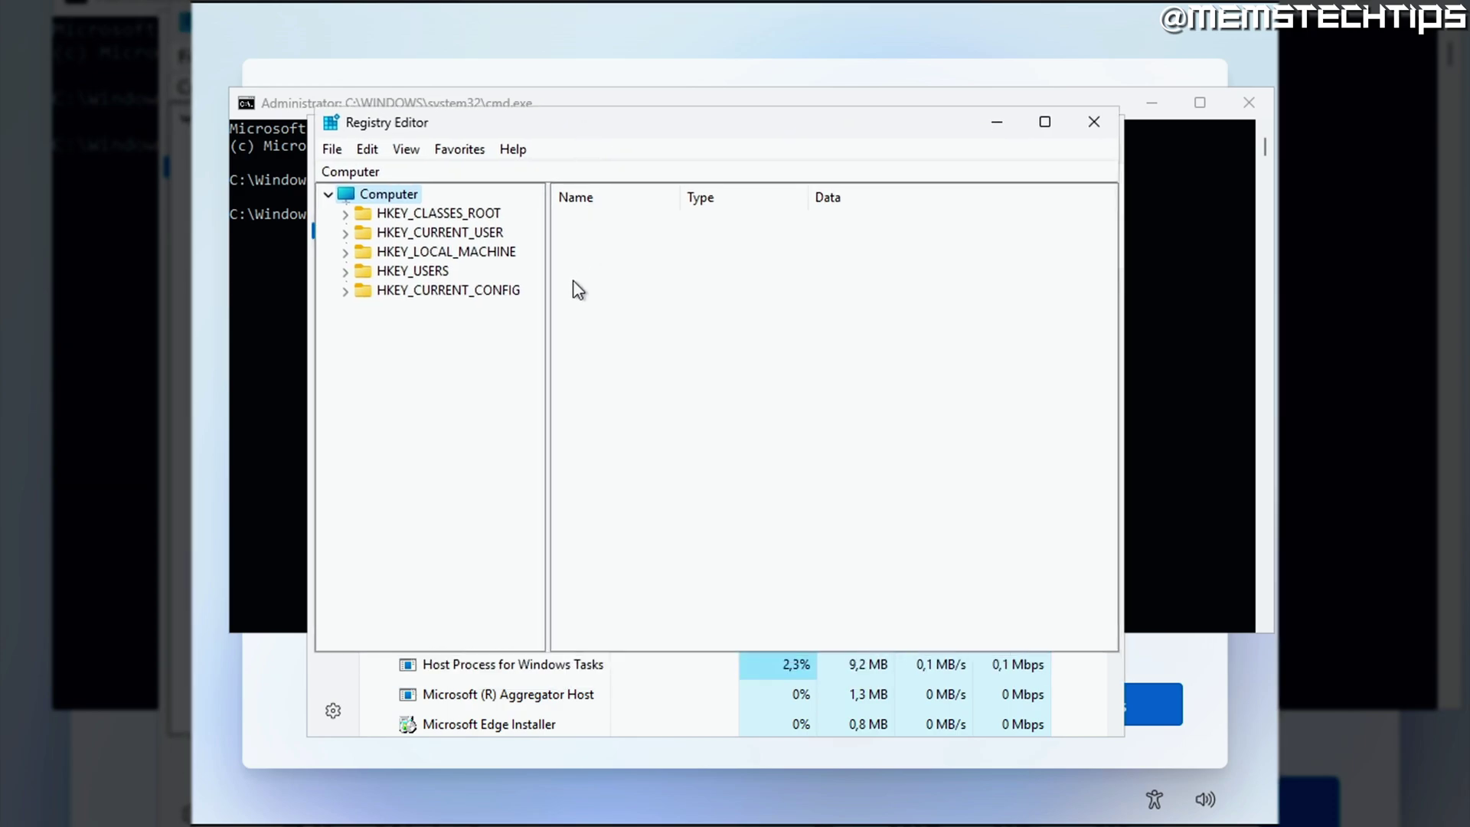
{"action": "left_click", "coordinate": [490, 255]}
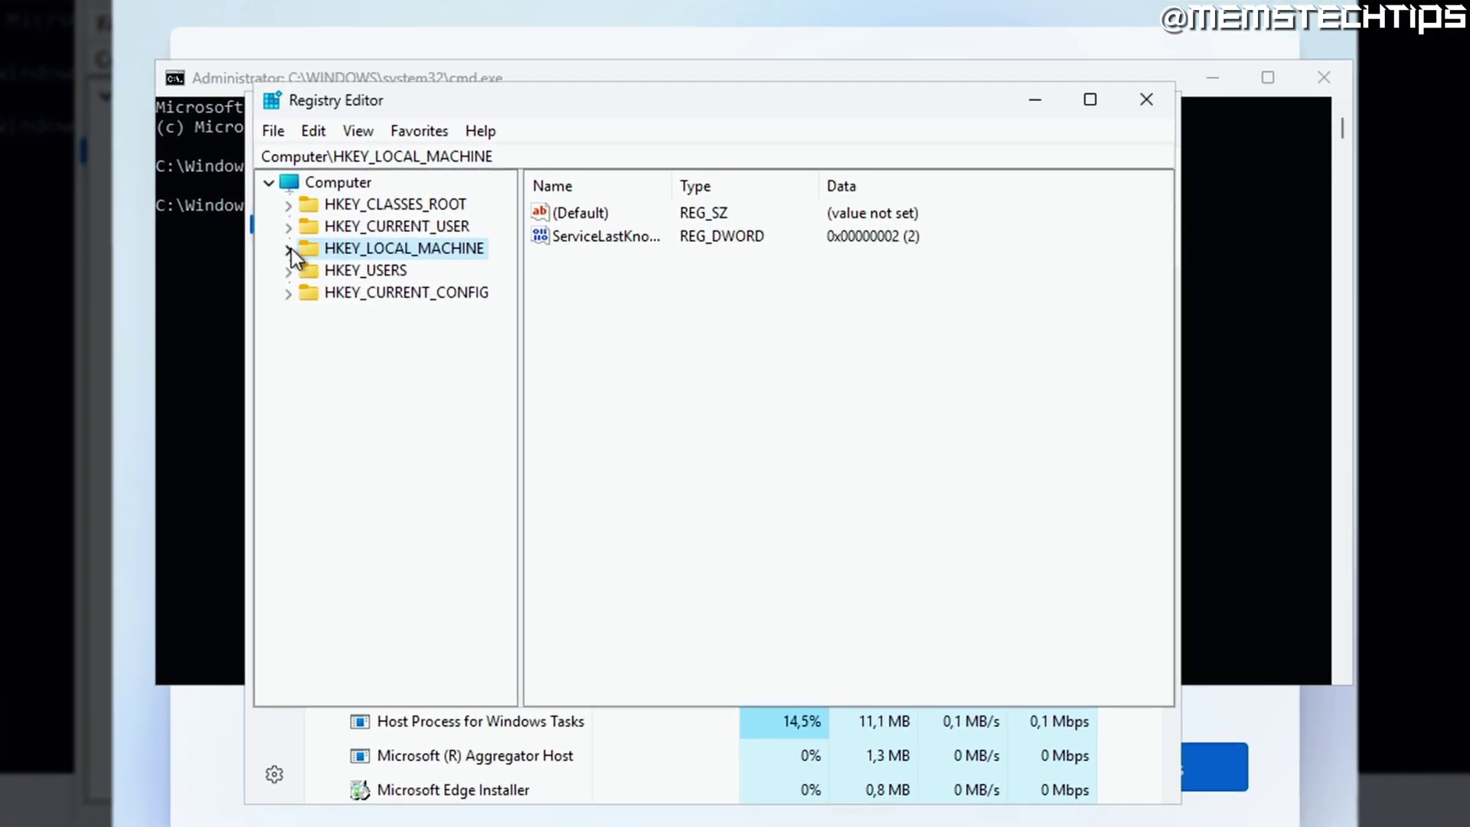
{"action": "left_click", "coordinate": [346, 252]}
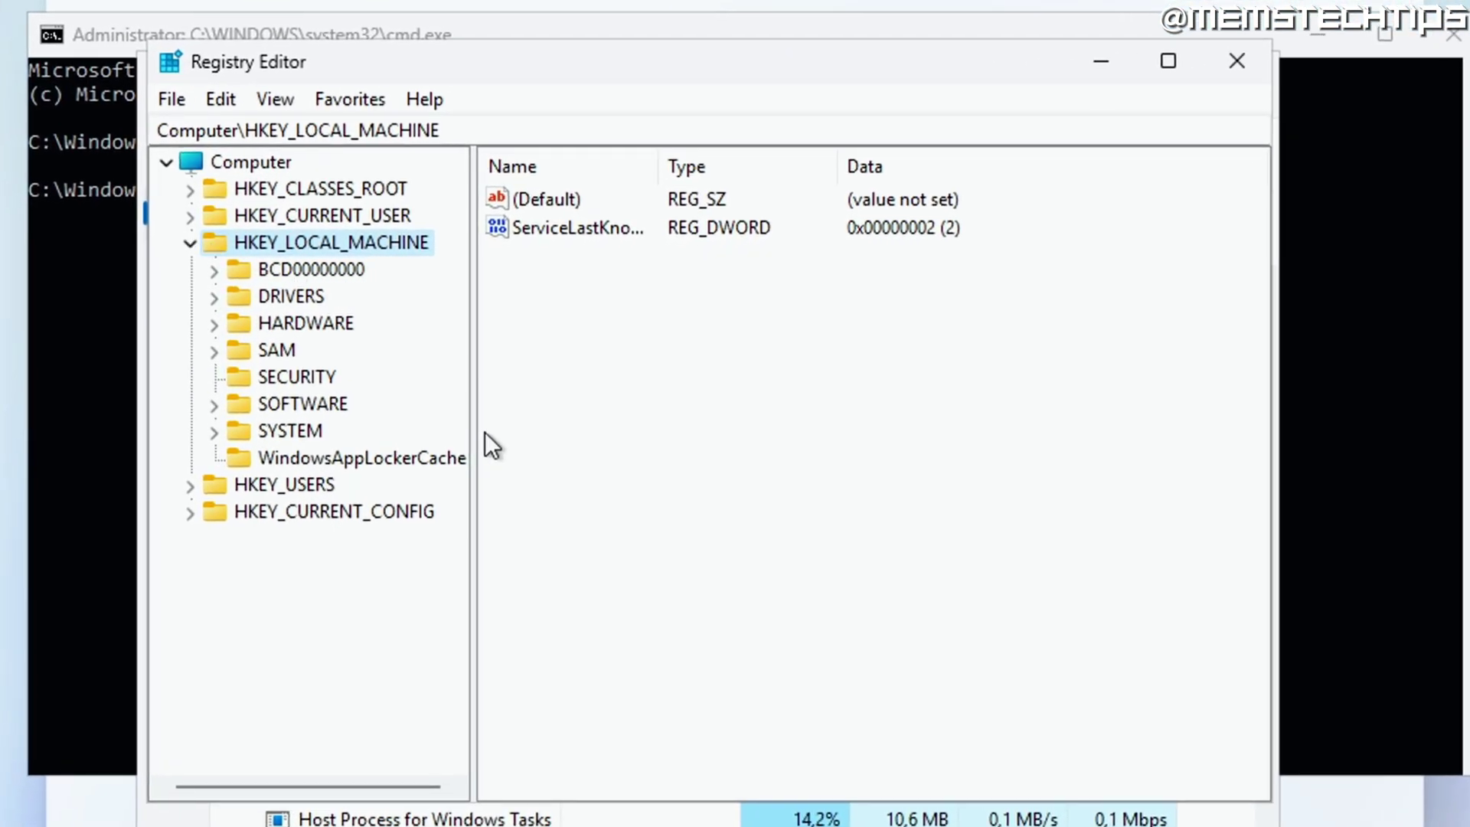
{"action": "left_click", "coordinate": [266, 429]}
{"action": "left_click", "coordinate": [214, 433]}
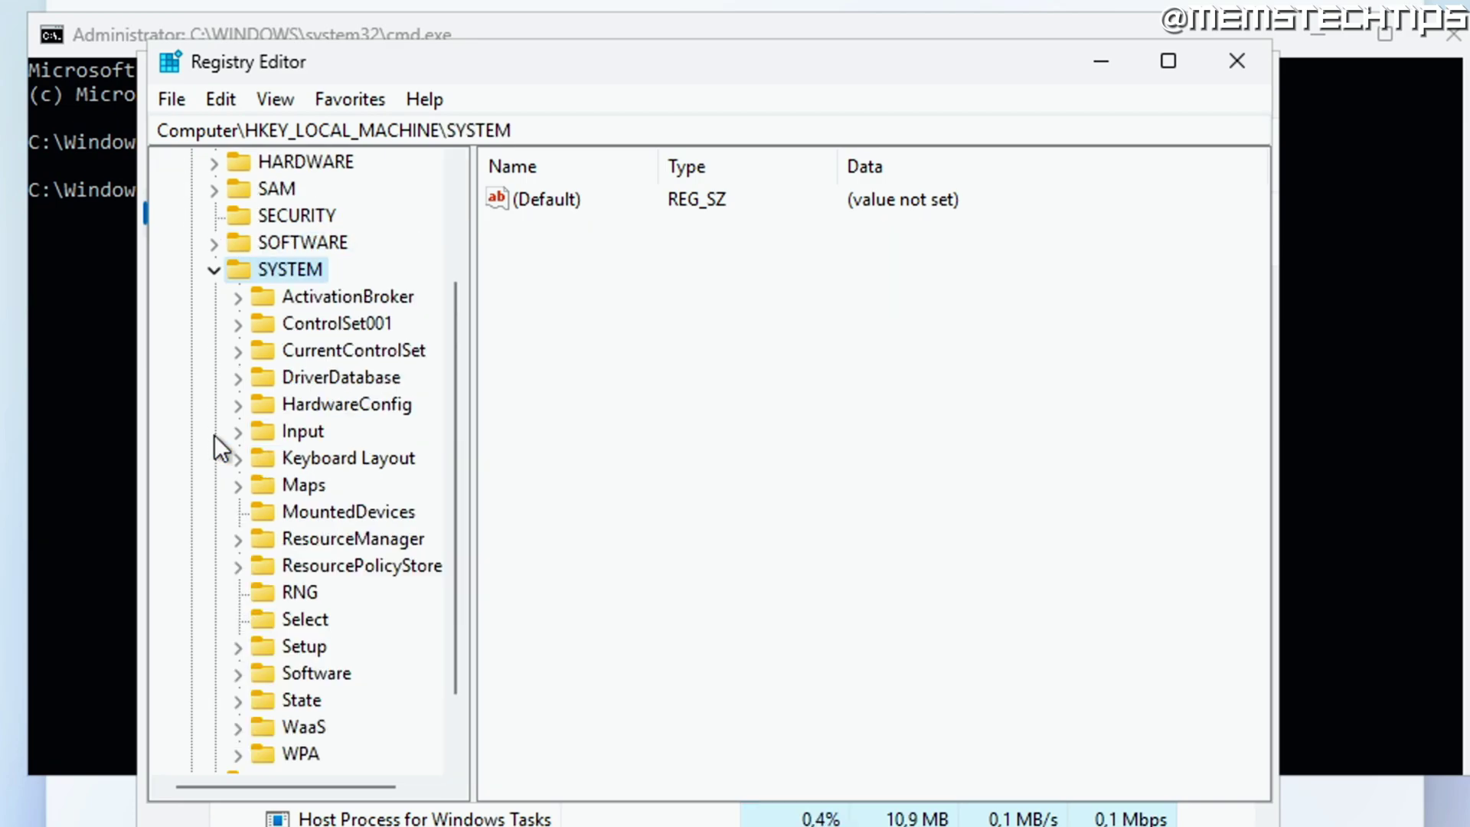
{"action": "left_click", "coordinate": [360, 351]}
{"action": "left_click", "coordinate": [239, 352]}
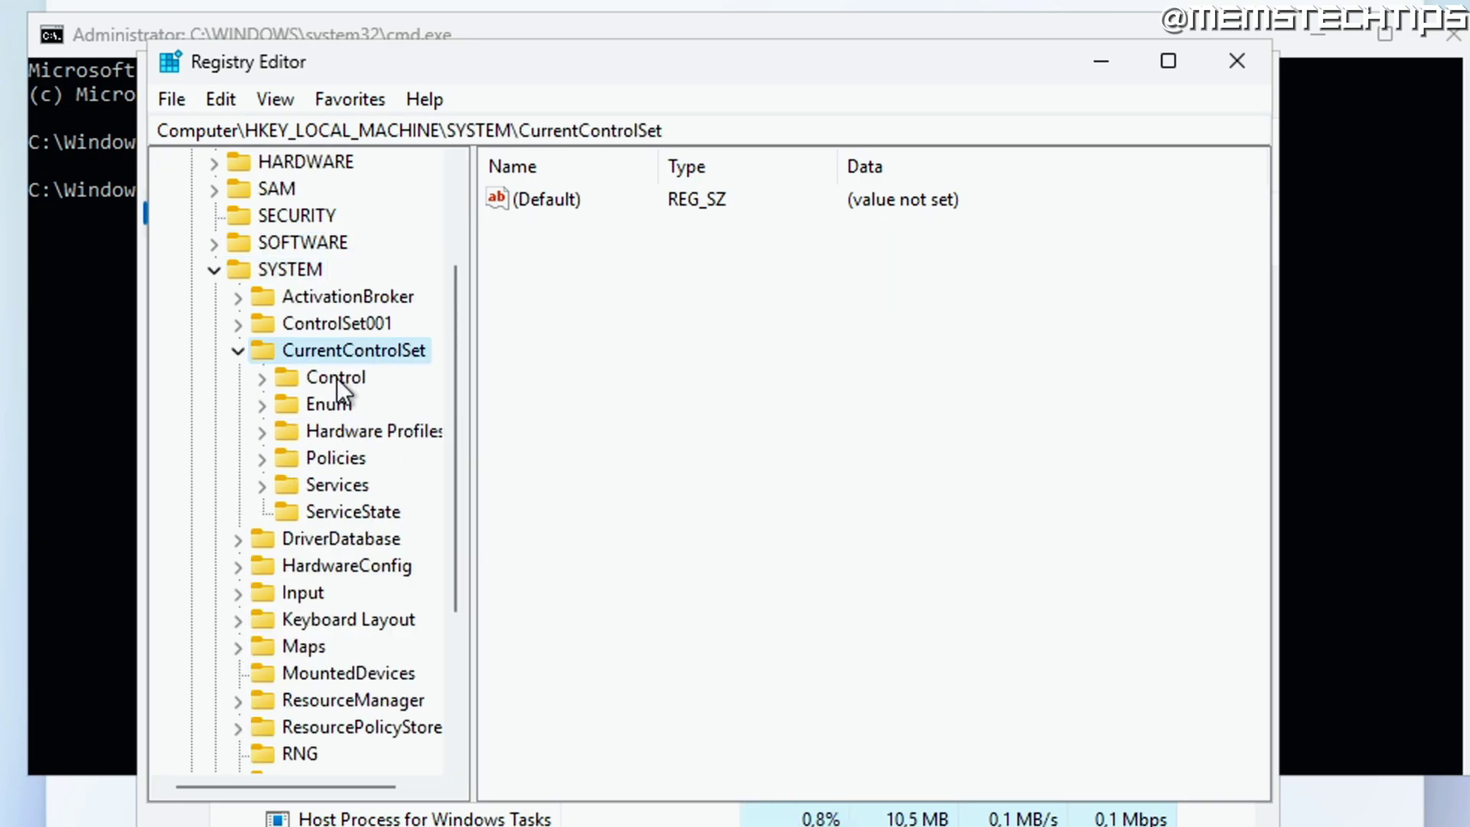
{"action": "left_click", "coordinate": [336, 378]}
{"action": "left_click", "coordinate": [265, 378]}
{"action": "left_click_drag", "start_coordinate": [473, 279], "coordinate": [643, 281]}
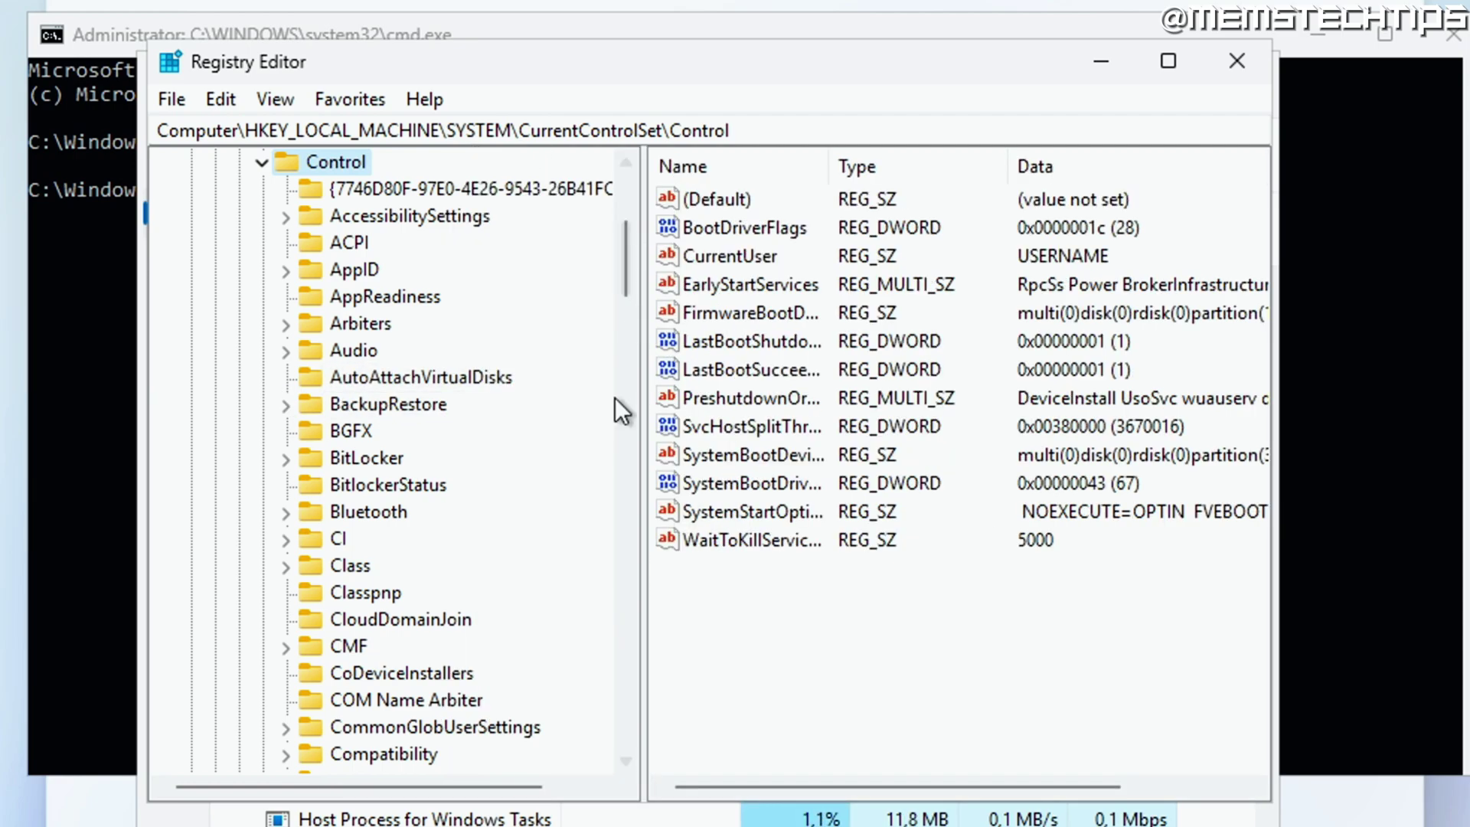
{"action": "left_click", "coordinate": [366, 458]}
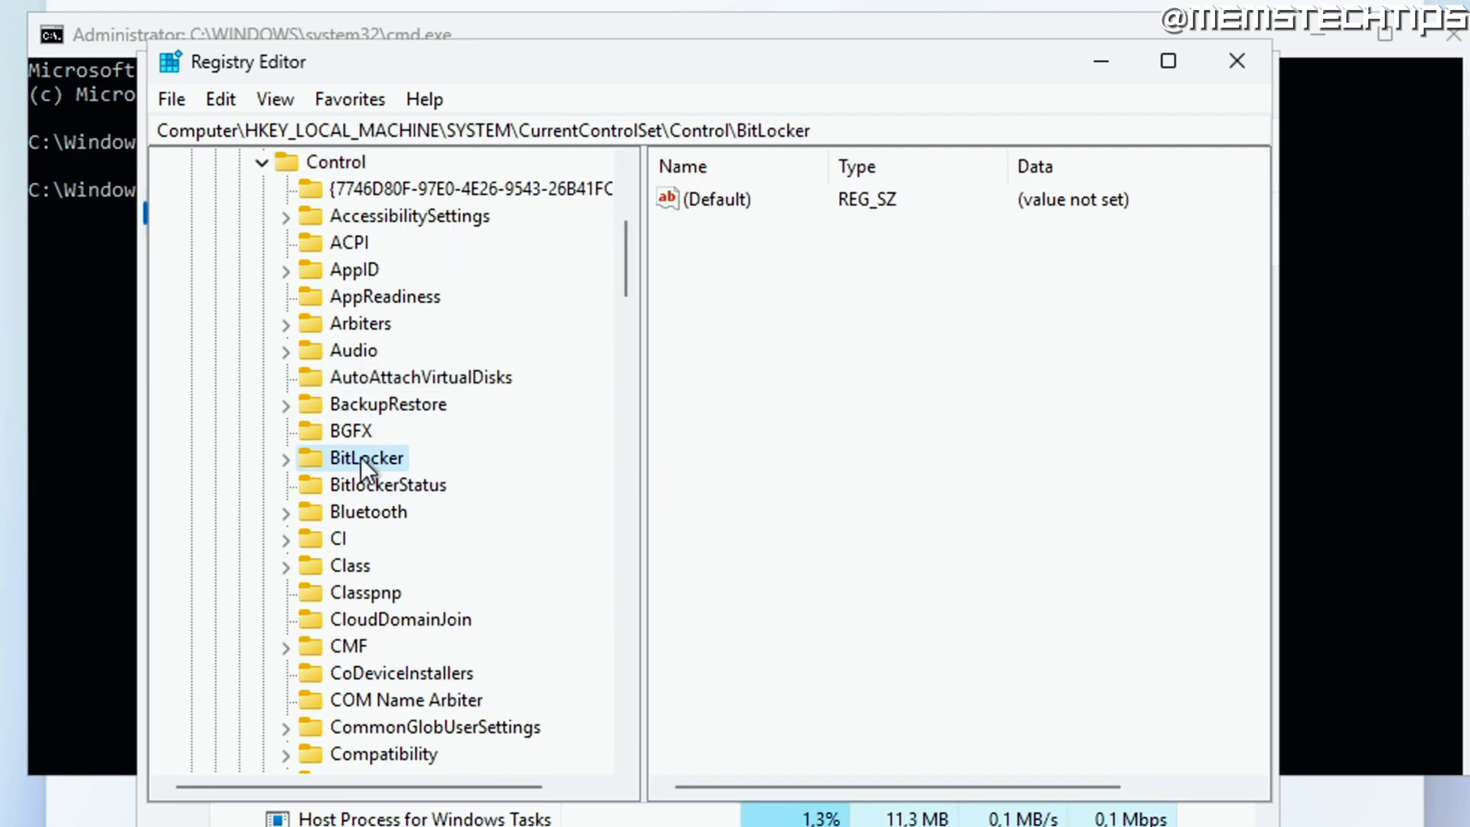
Step: Create a DWORD (32-bit) value named PreventDeviceEncryption with data 1
{"action": "right_click", "coordinate": [744, 284]}
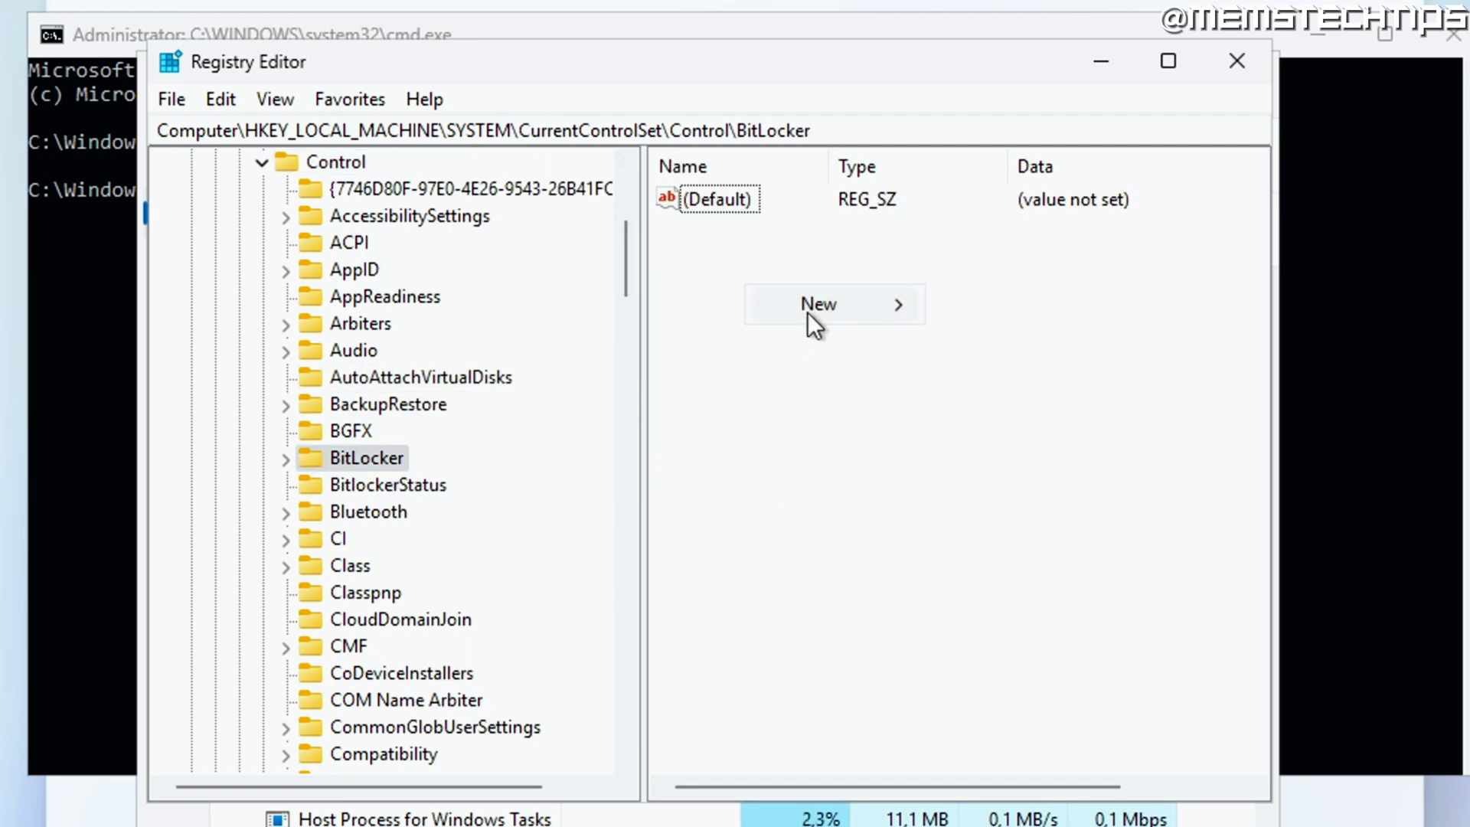
{"action": "mouse_move", "coordinate": [824, 310]}
{"action": "left_click", "coordinate": [1149, 417]}
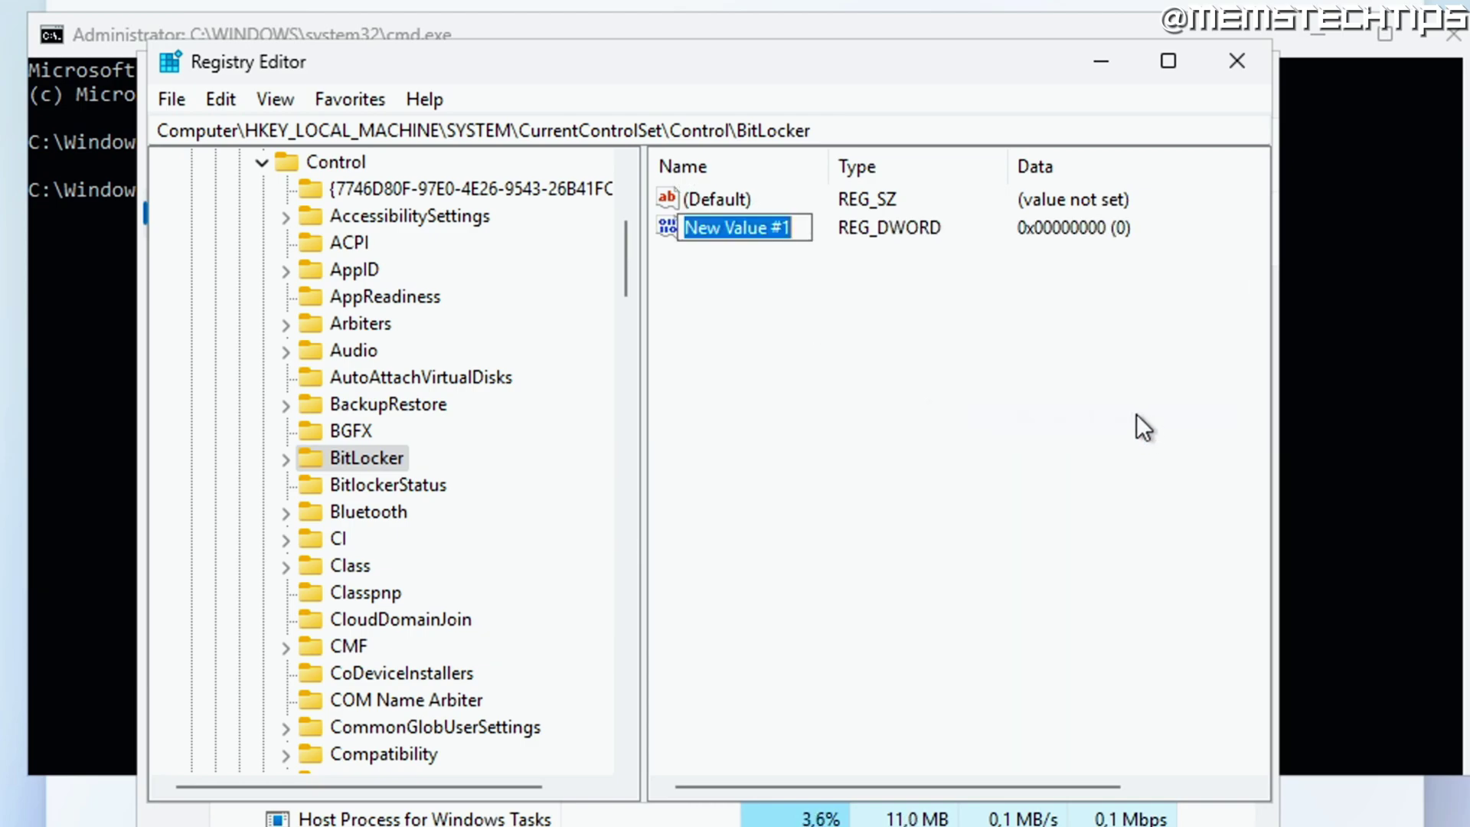
{"action": "type", "text": "Prevent"}
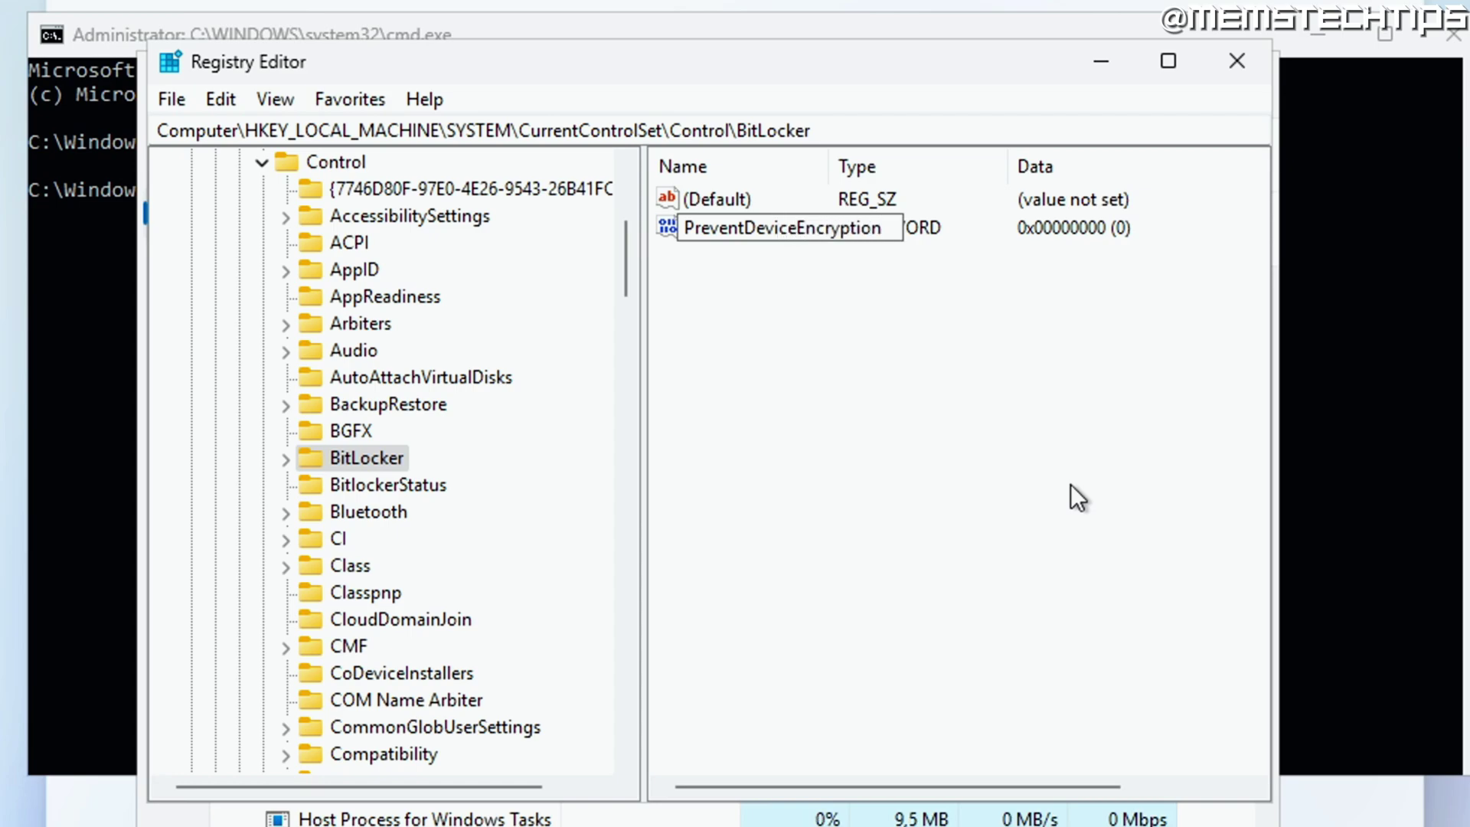
{"action": "type", "text": "DeviceEncryption"}
{"action": "key", "text": "Return"}
{"action": "left_click_drag", "start_coordinate": [837, 156], "coordinate": [985, 159]}
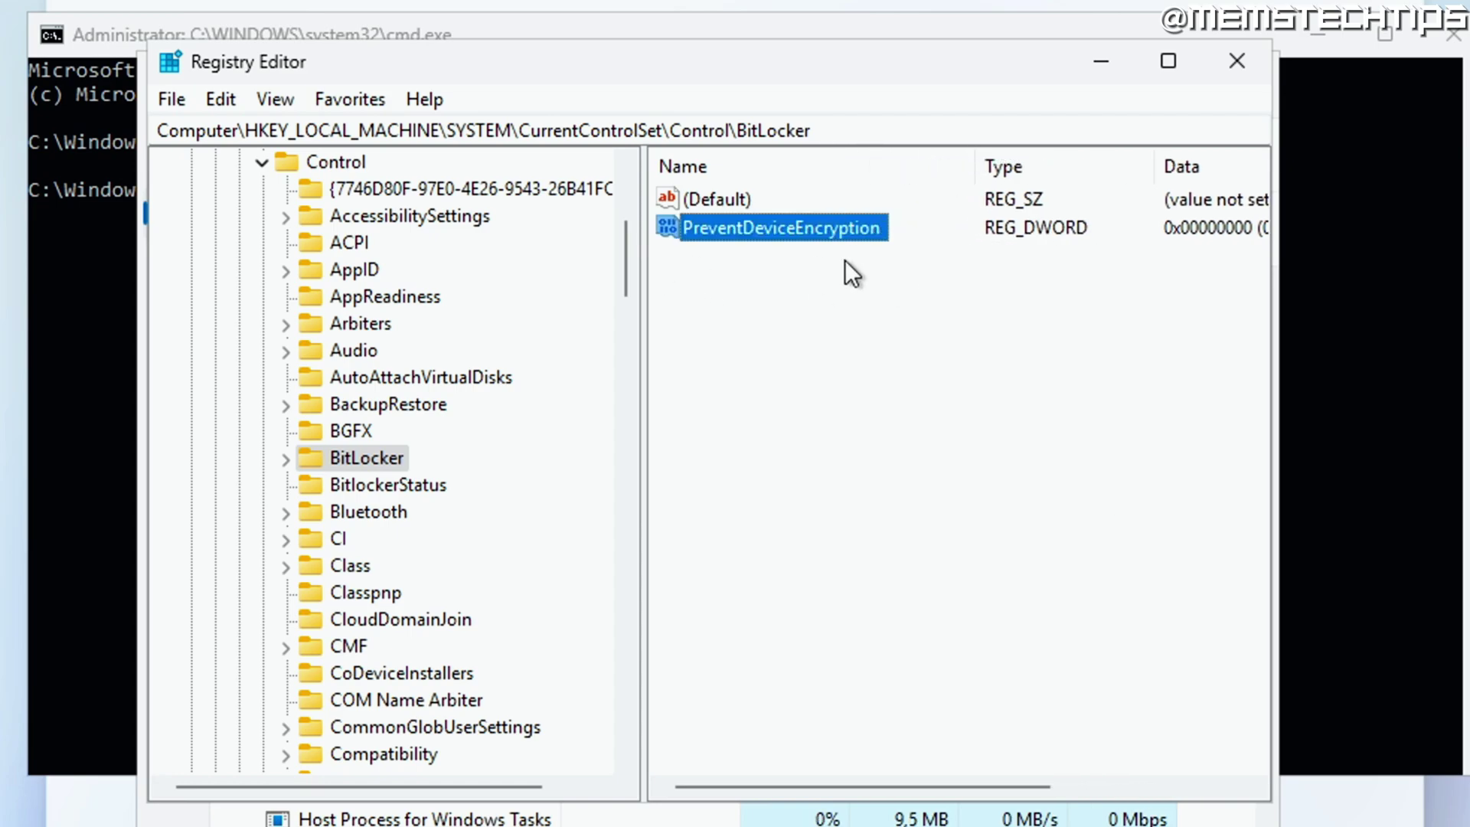
{"action": "double_click", "coordinate": [806, 219]}
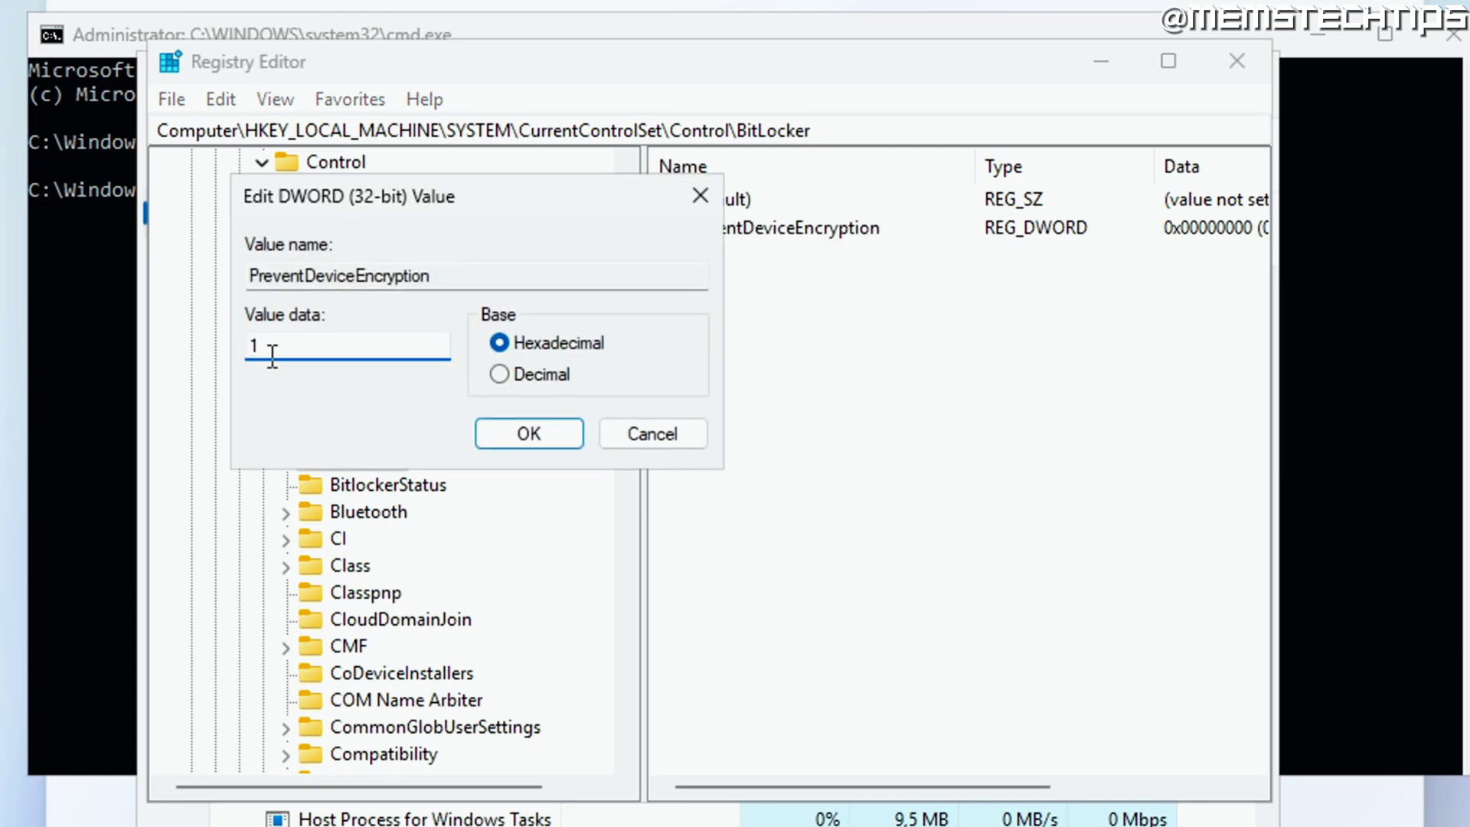
{"action": "left_click", "coordinate": [558, 434]}
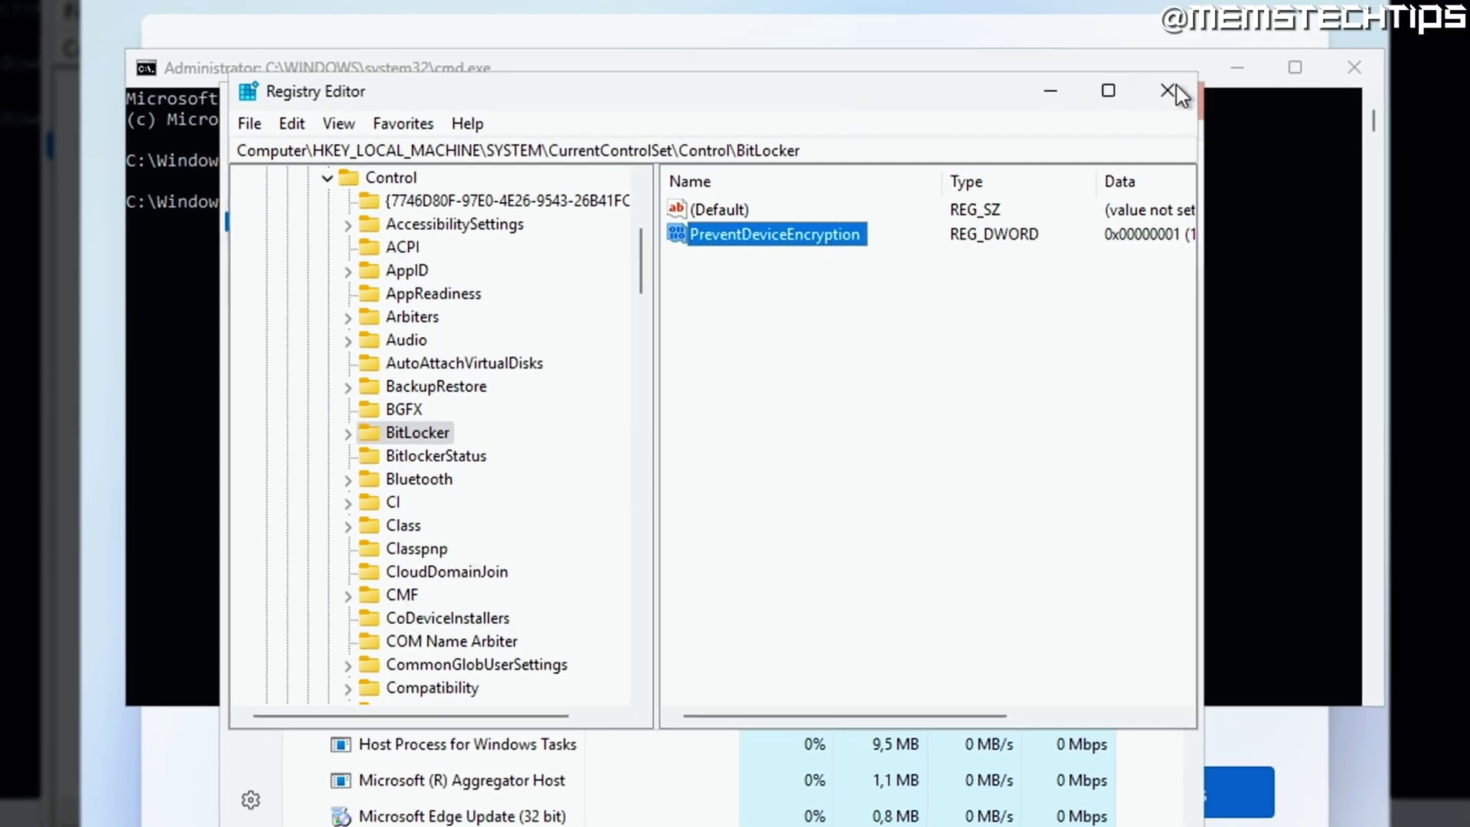
Step: Close Registry Editor, Task Manager and the command prompt, confirming with Yes
{"action": "left_click", "coordinate": [1236, 61]}
{"action": "left_click", "coordinate": [1112, 126]}
{"action": "left_click", "coordinate": [650, 300]}
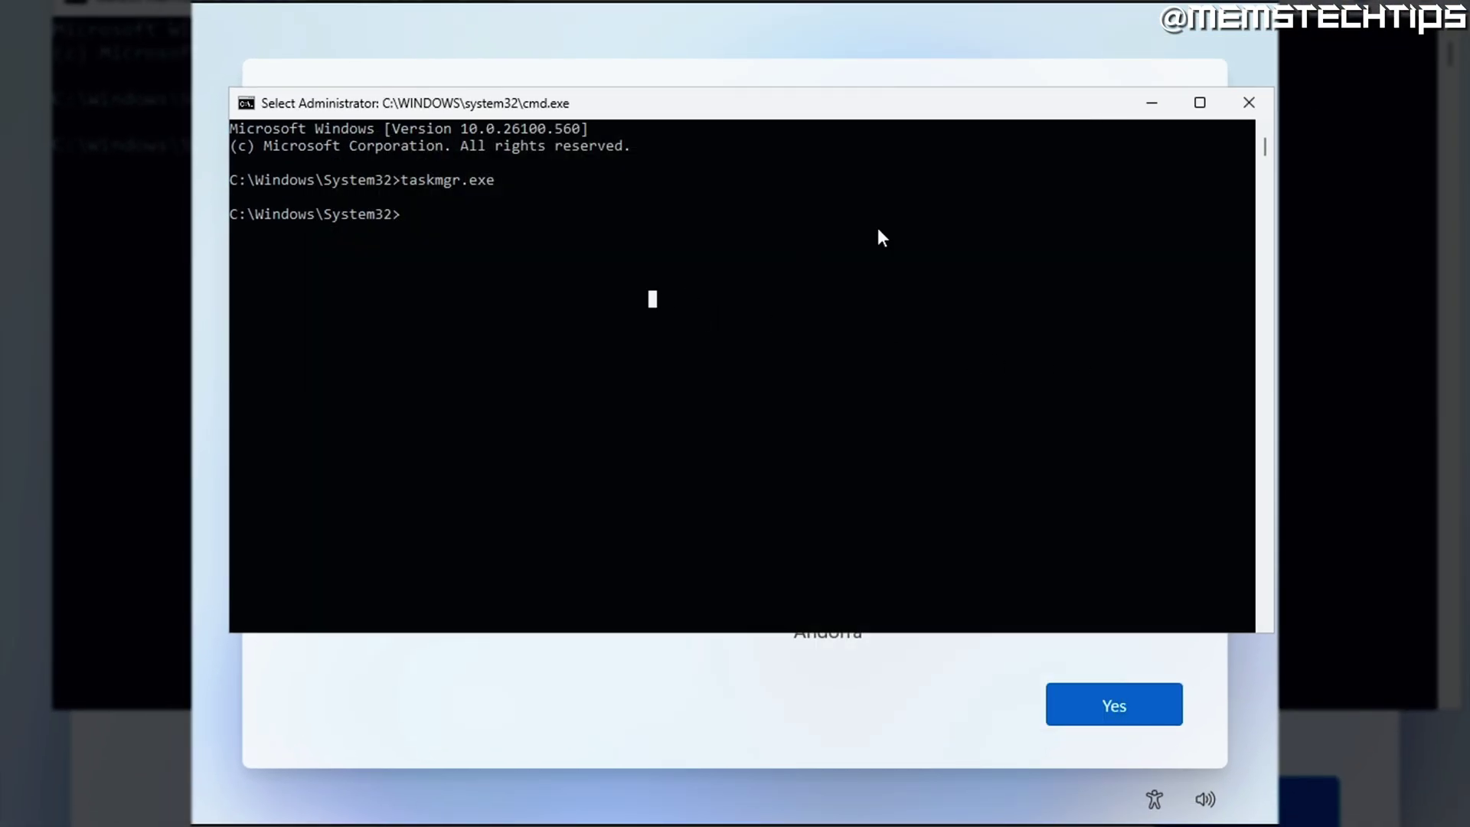
{"action": "left_click", "coordinate": [1248, 106]}
Step: Confirm the country/region and sign in with the Microsoft account e-mail and password
{"action": "left_click", "coordinate": [1149, 715]}
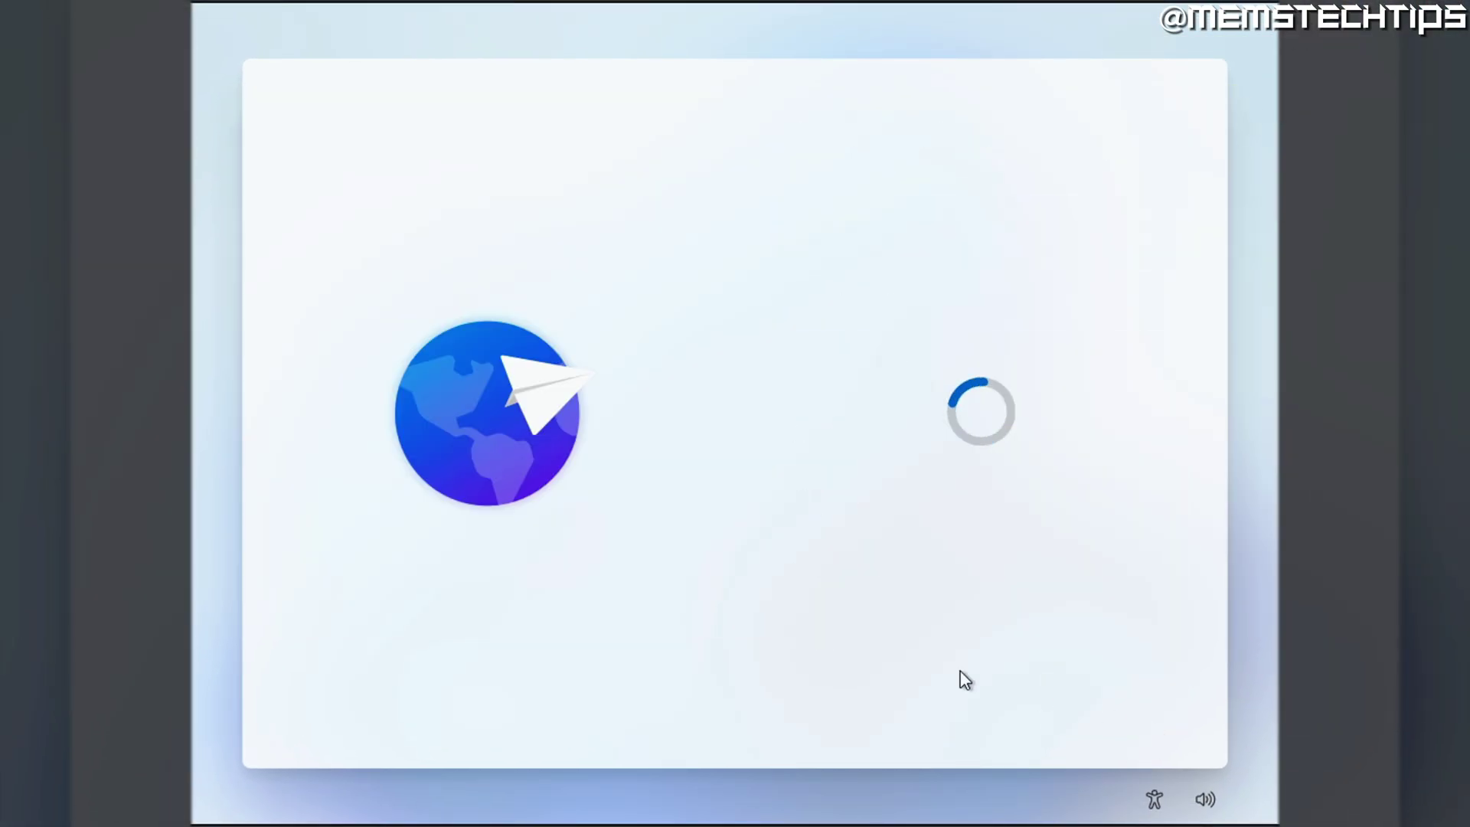
{"action": "key", "text": "Return"}
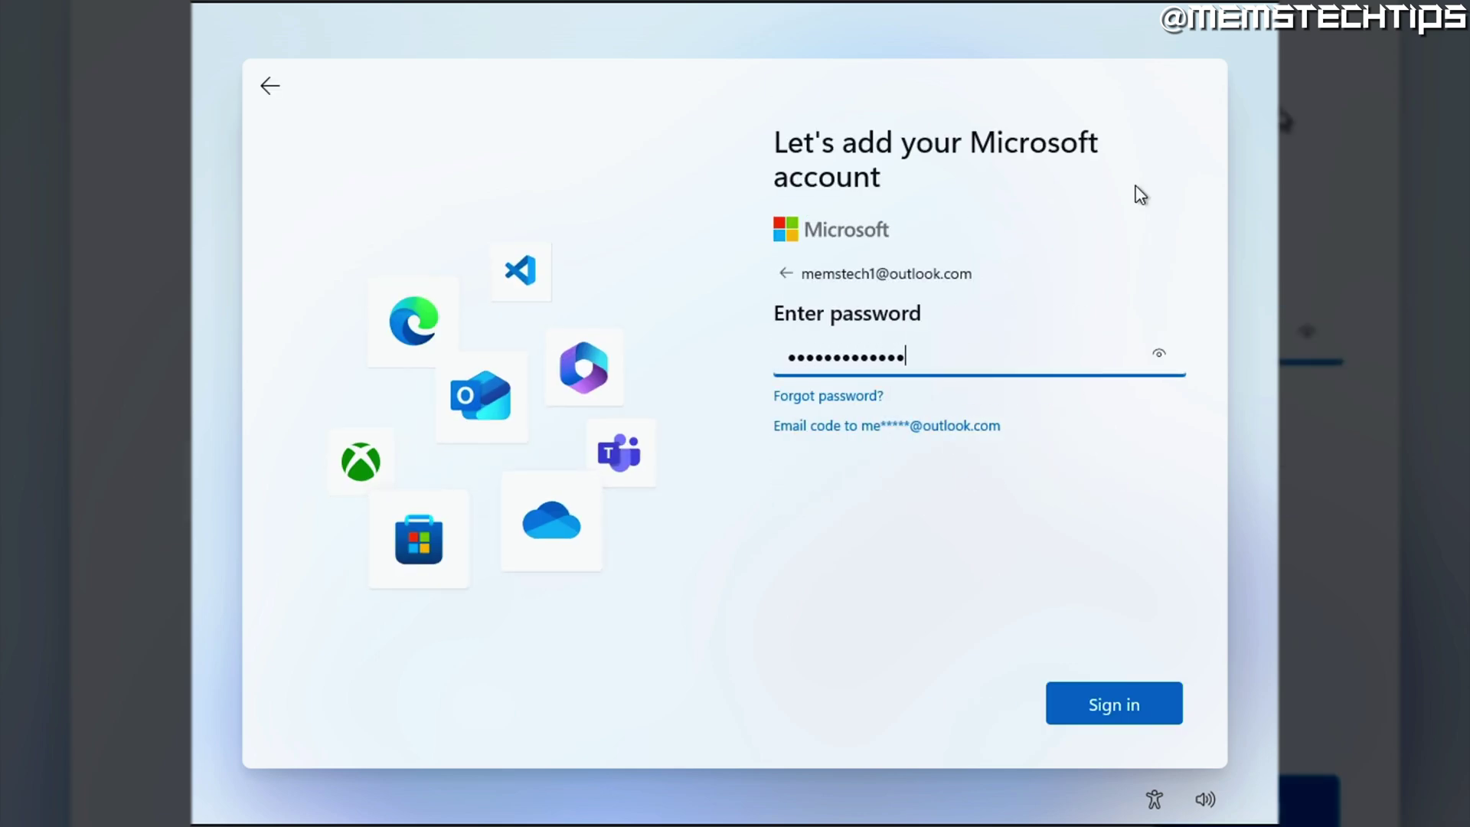
{"action": "key", "text": "Return"}
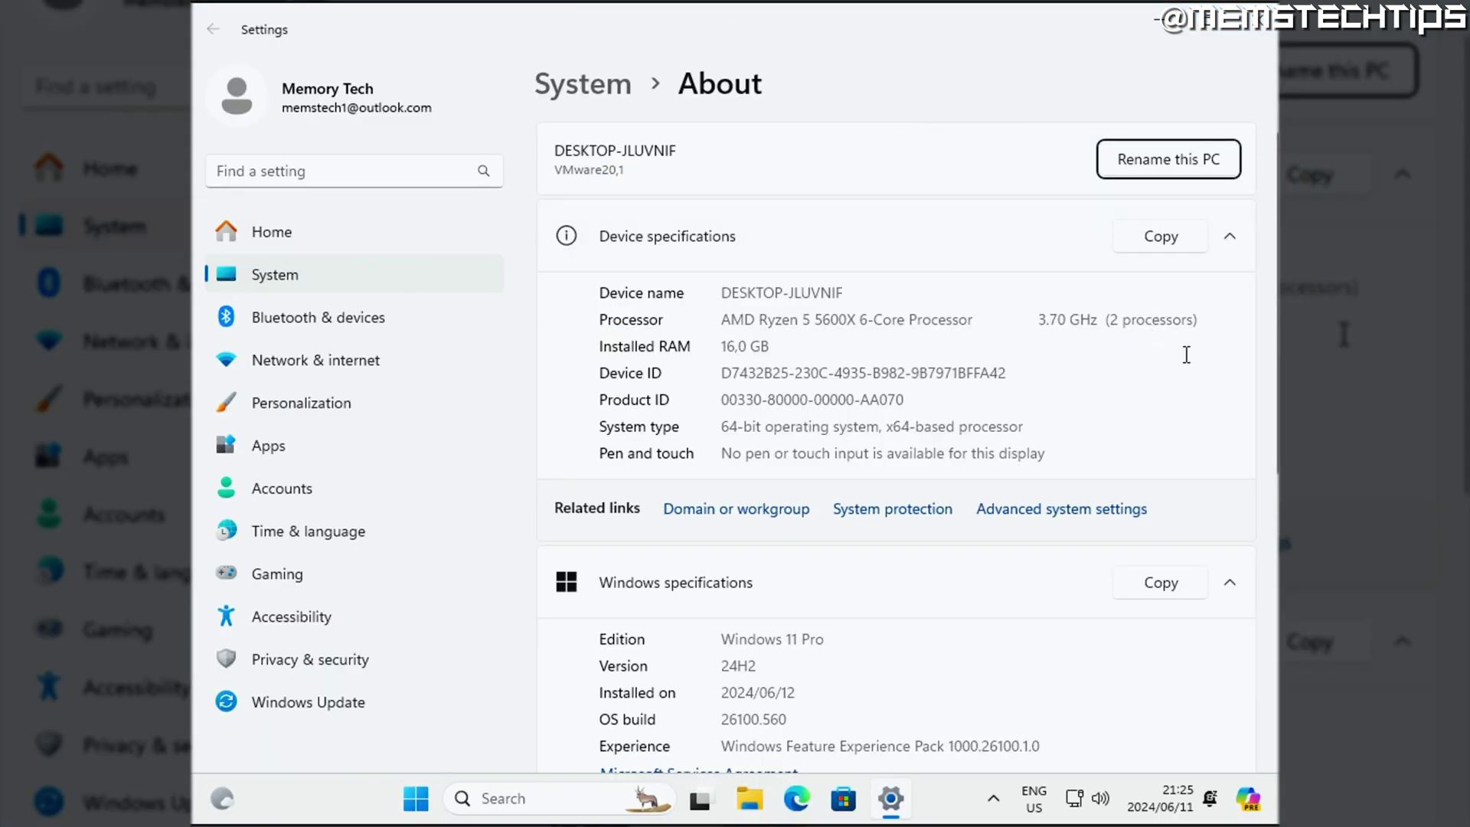
Step: Open BitLocker Drive Encryption from About, showing the C: drive as BitLocker off
{"action": "scroll", "coordinate": [1186, 354], "scroll_direction": "down", "scroll_amount": 4}
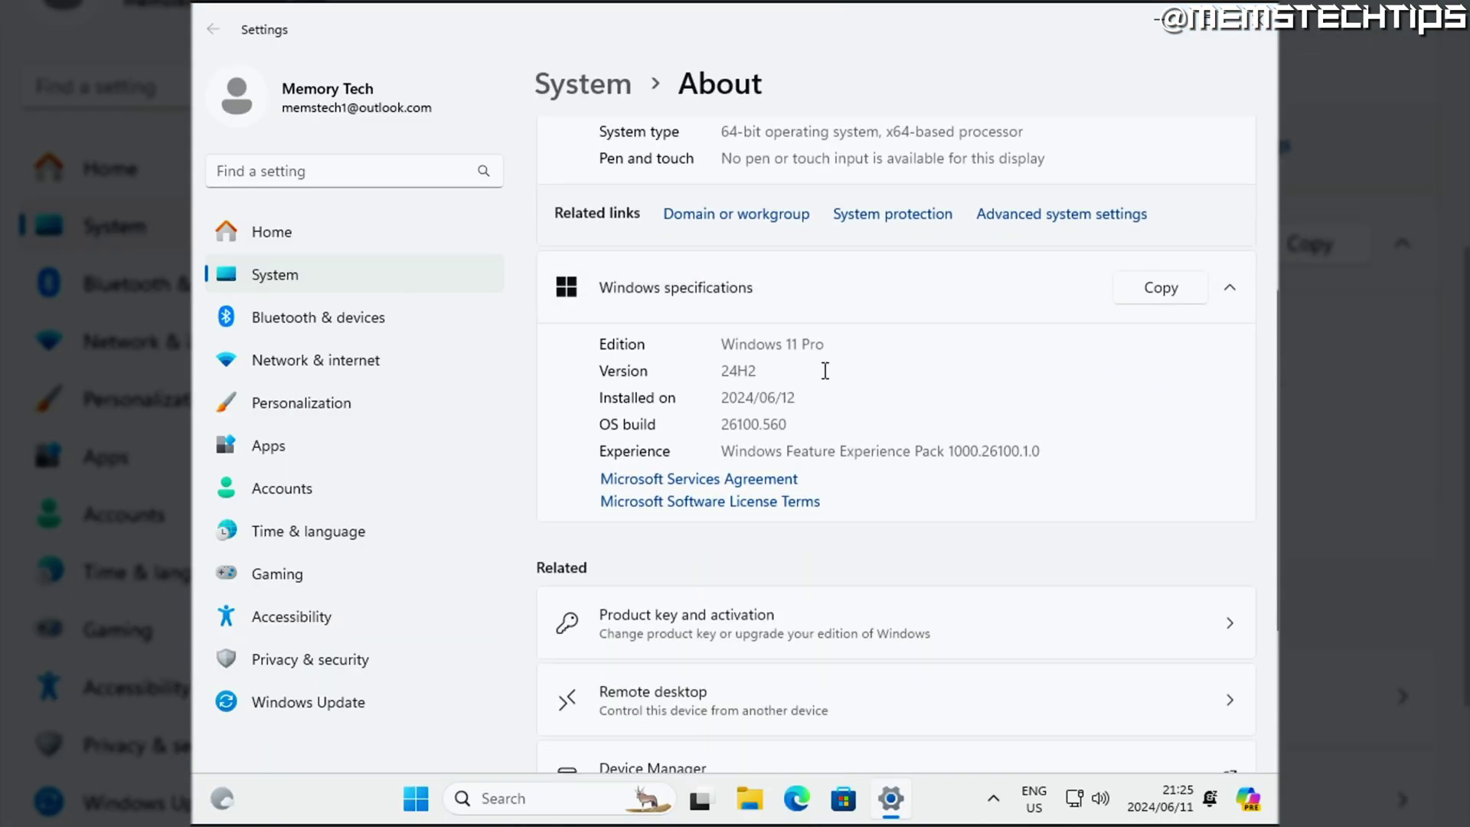
{"action": "scroll", "coordinate": [1065, 376], "scroll_direction": "down", "scroll_amount": 3}
{"action": "left_click", "coordinate": [941, 611]}
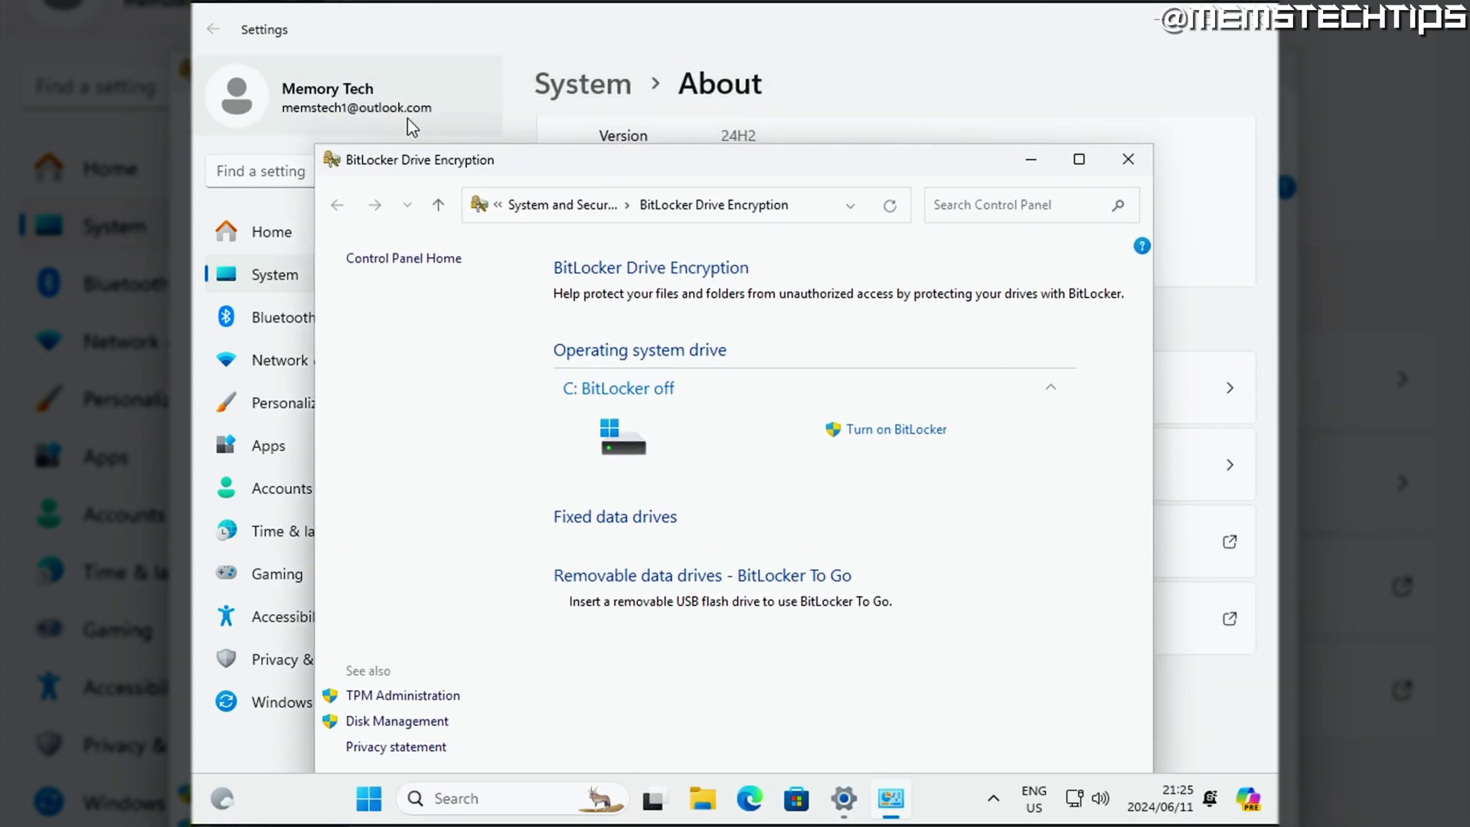
{"action": "left_click_drag", "start_coordinate": [737, 164], "coordinate": [734, 109]}
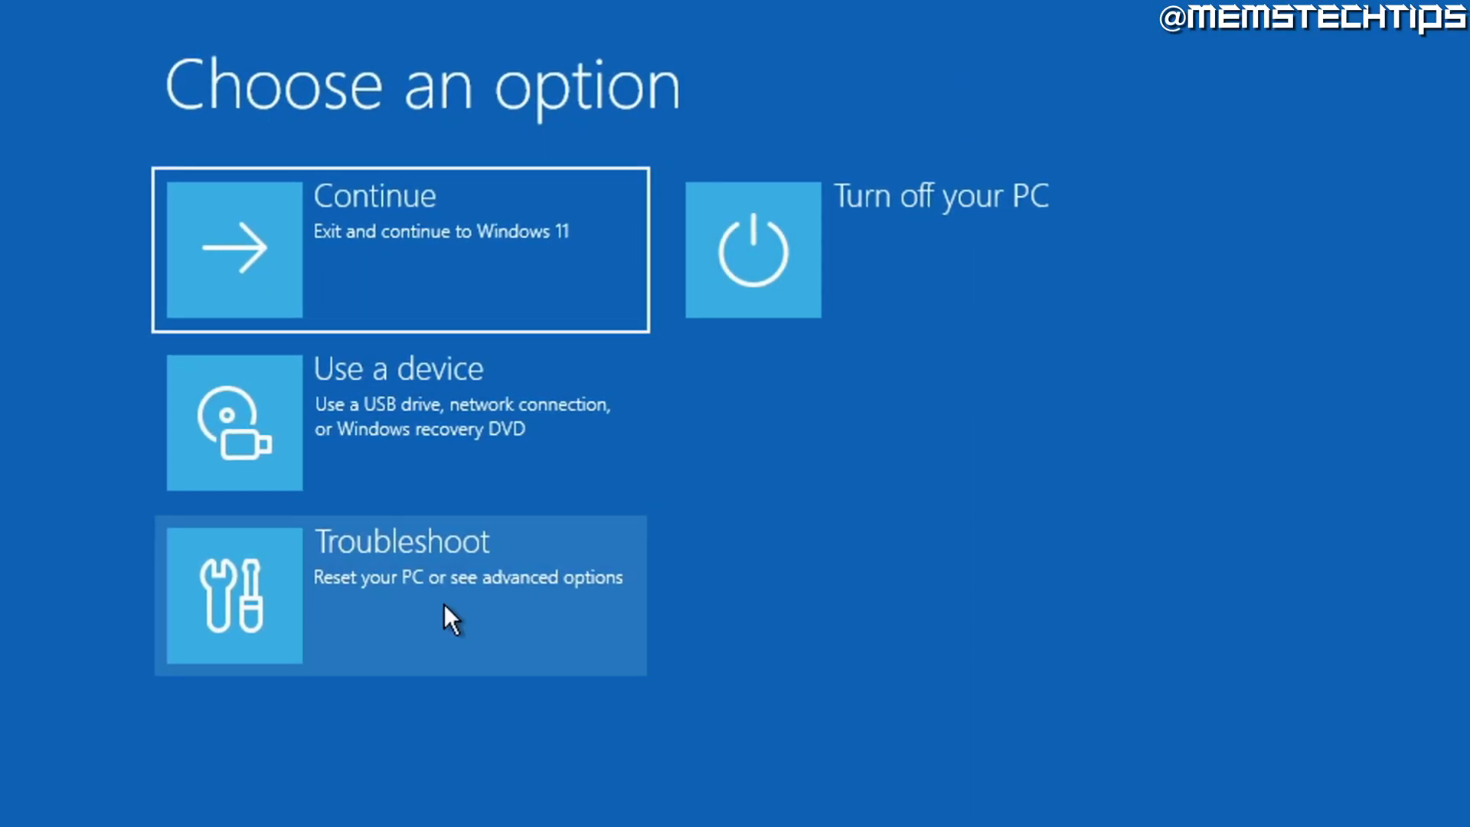
Step: Open Troubleshoot > Advanced options > System Restore, then back up the encrypted PC's BitLocker recovery key
{"action": "left_click", "coordinate": [545, 613]}
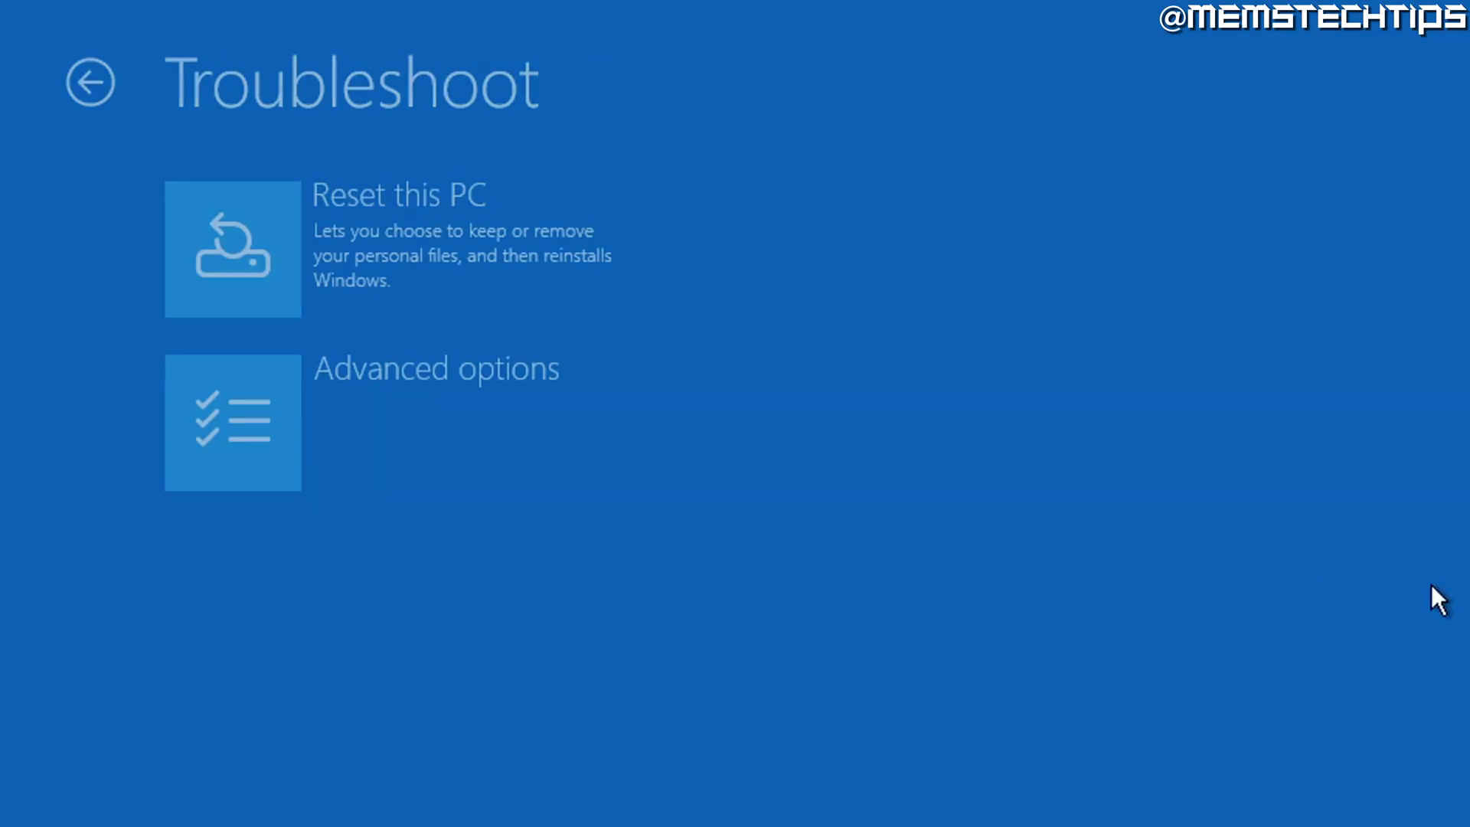
{"action": "left_click", "coordinate": [605, 425]}
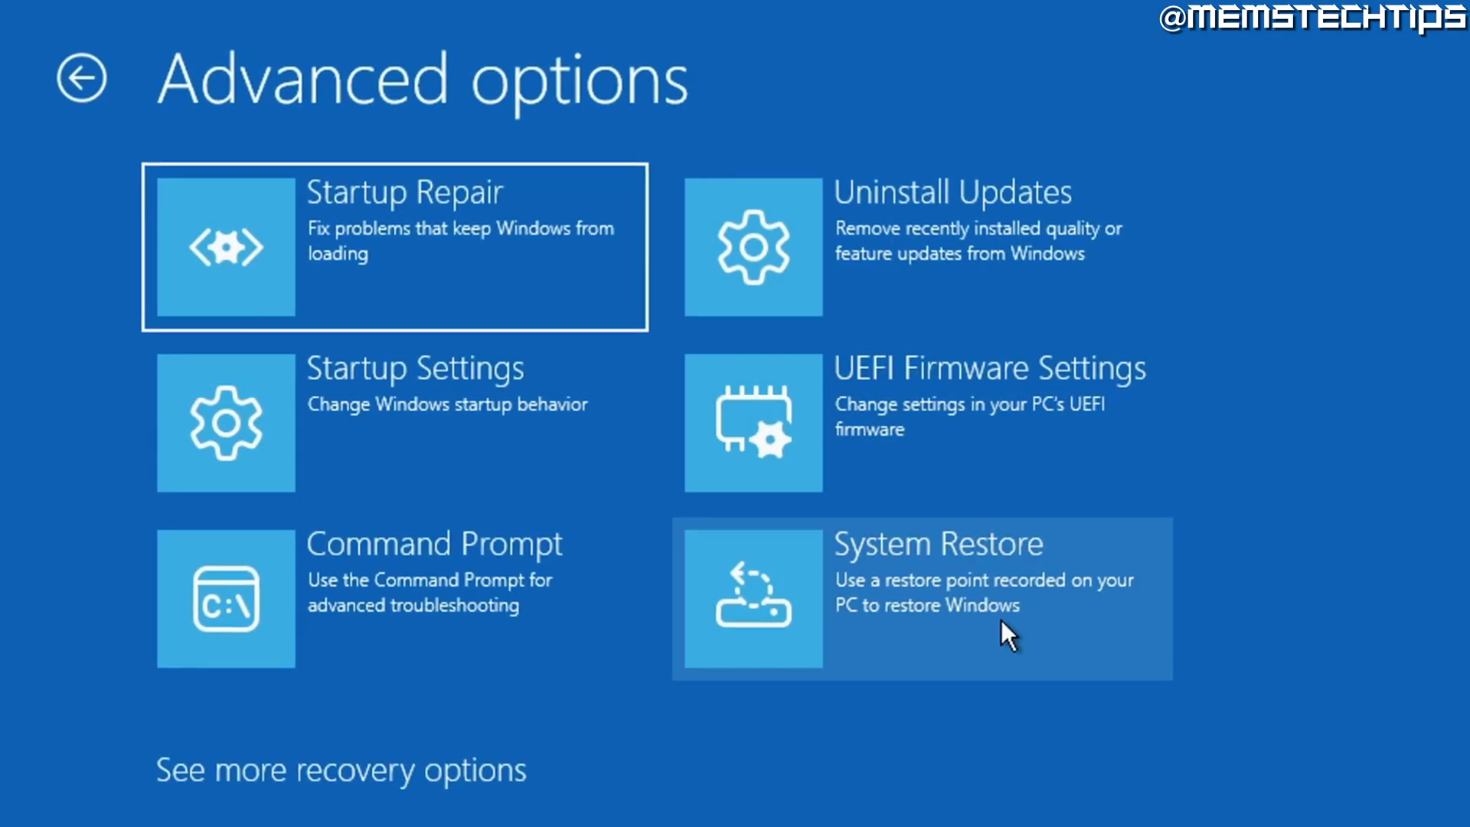
{"action": "left_click", "coordinate": [990, 625]}
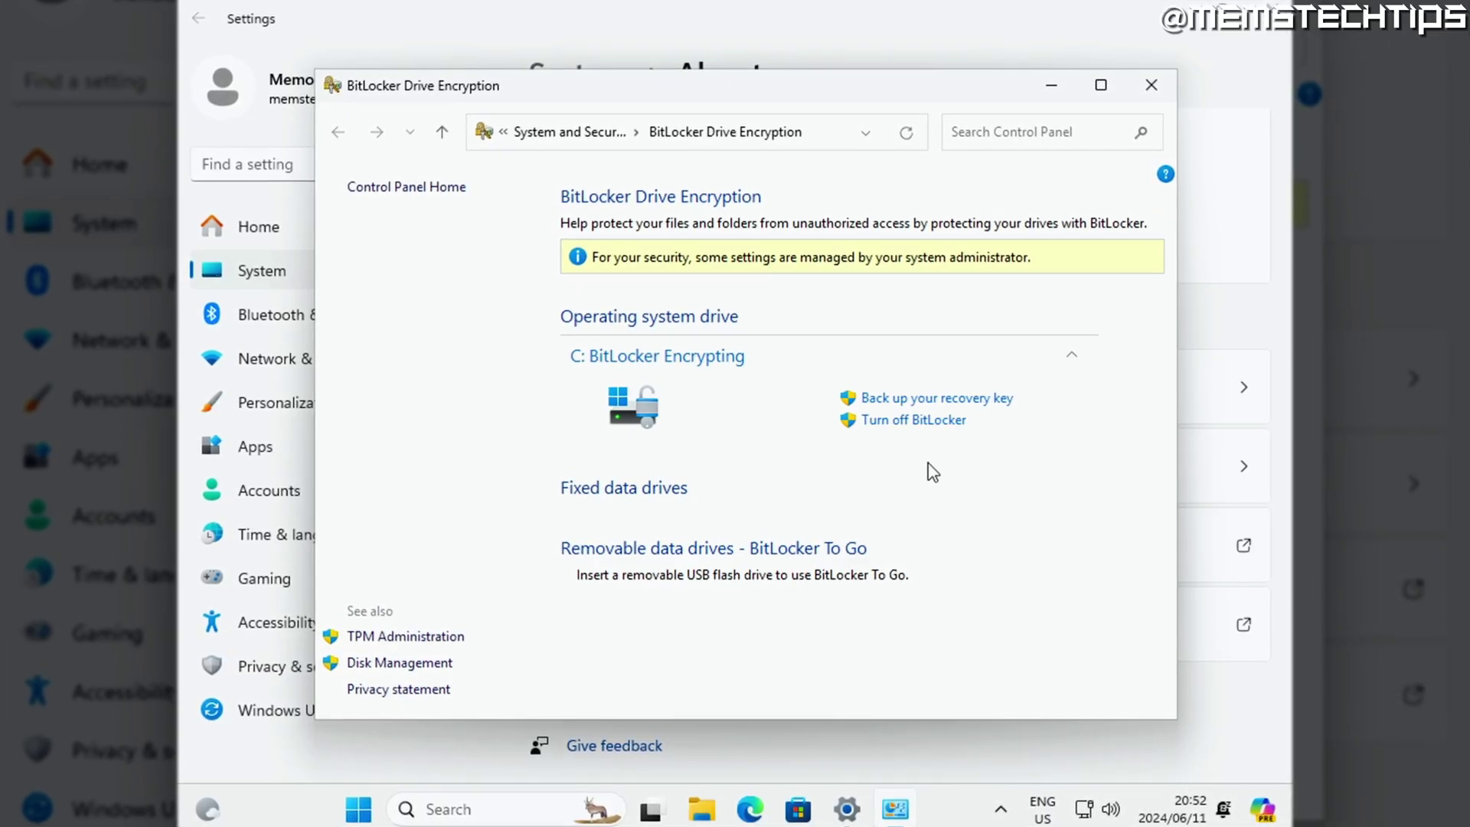
{"action": "left_click", "coordinate": [927, 401]}
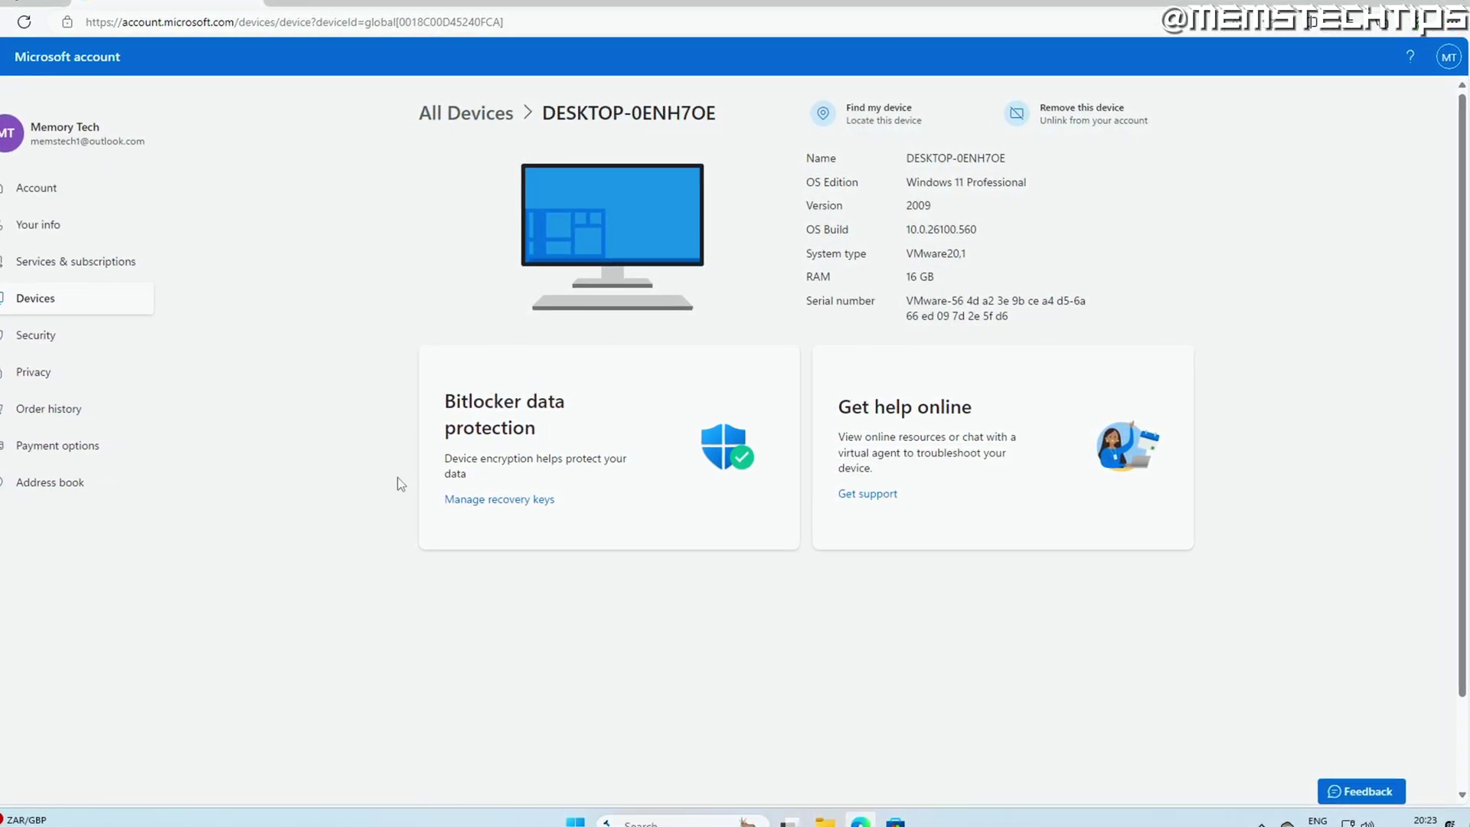
Step: Open Manage recovery keys to list DESKTOP-0ENH7OE's stored OSV drive recovery key
{"action": "left_click", "coordinate": [480, 506]}
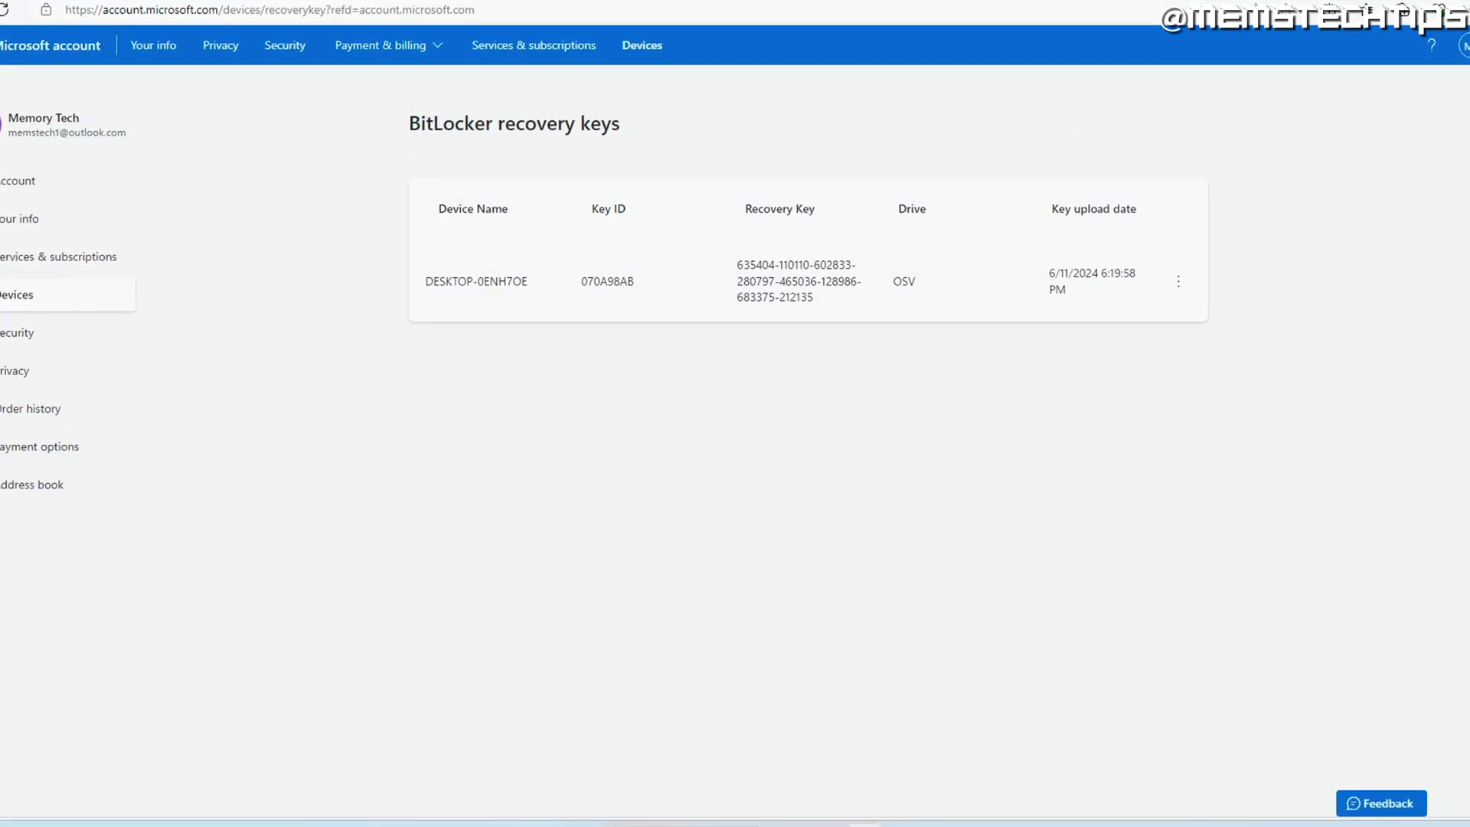